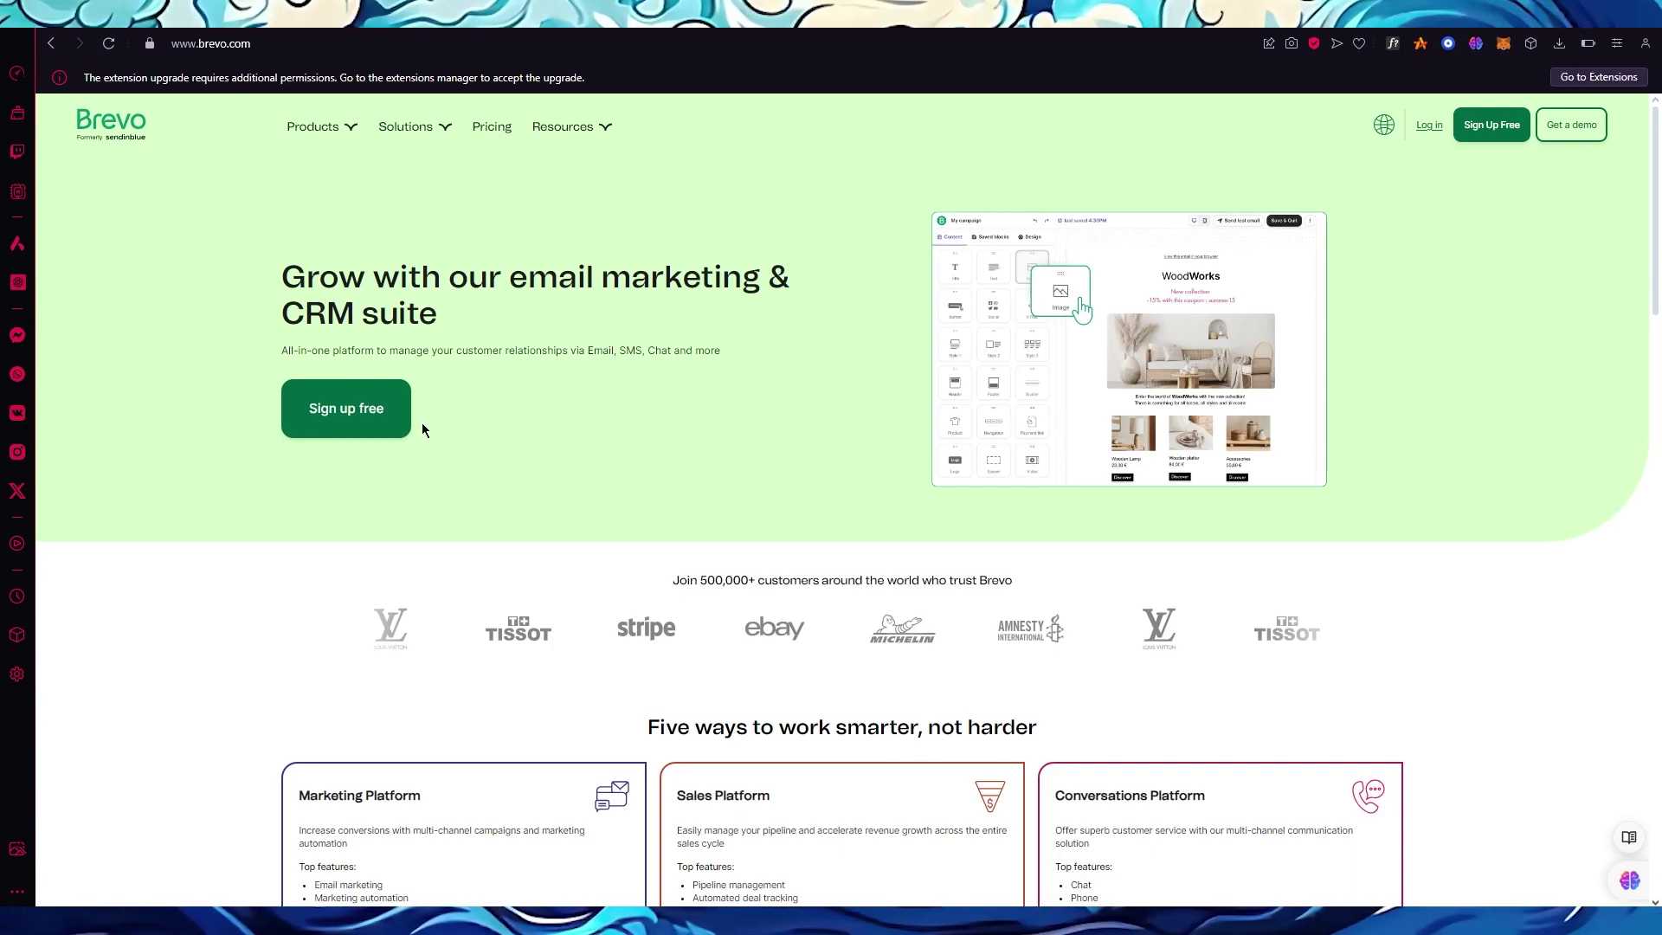
Open Brevo's Sign up free form and copy the temporary email address from Temp Mail.
click(334, 436)
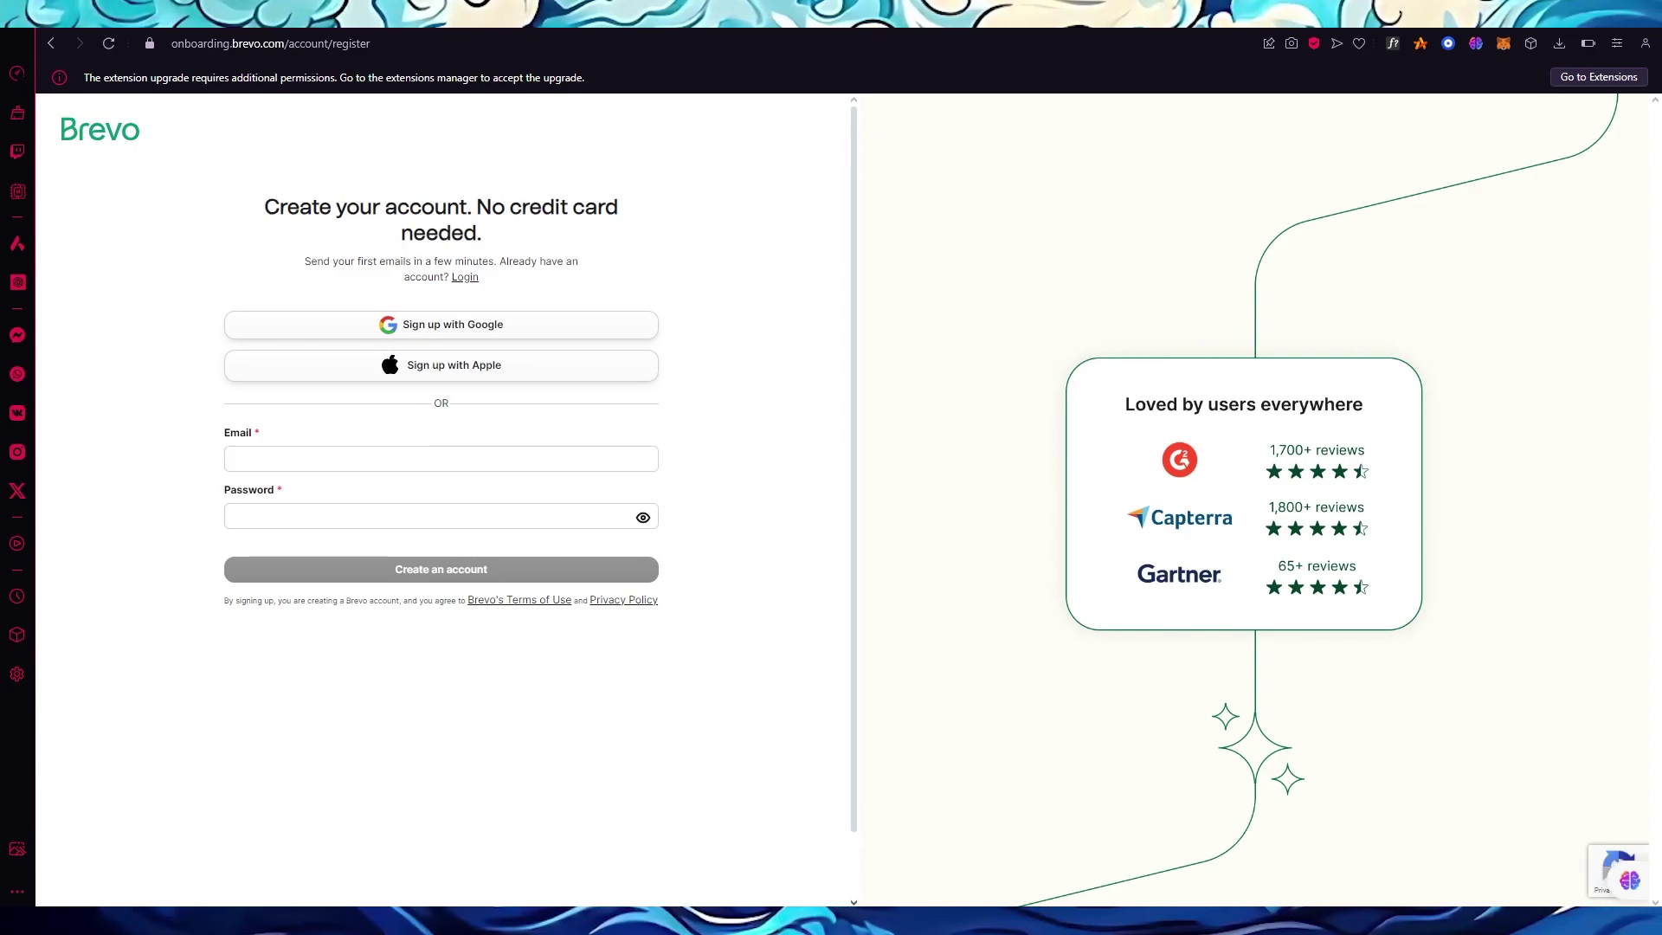
key(ctrl+Tab)
click(1019, 272)
key(ctrl+Tab)
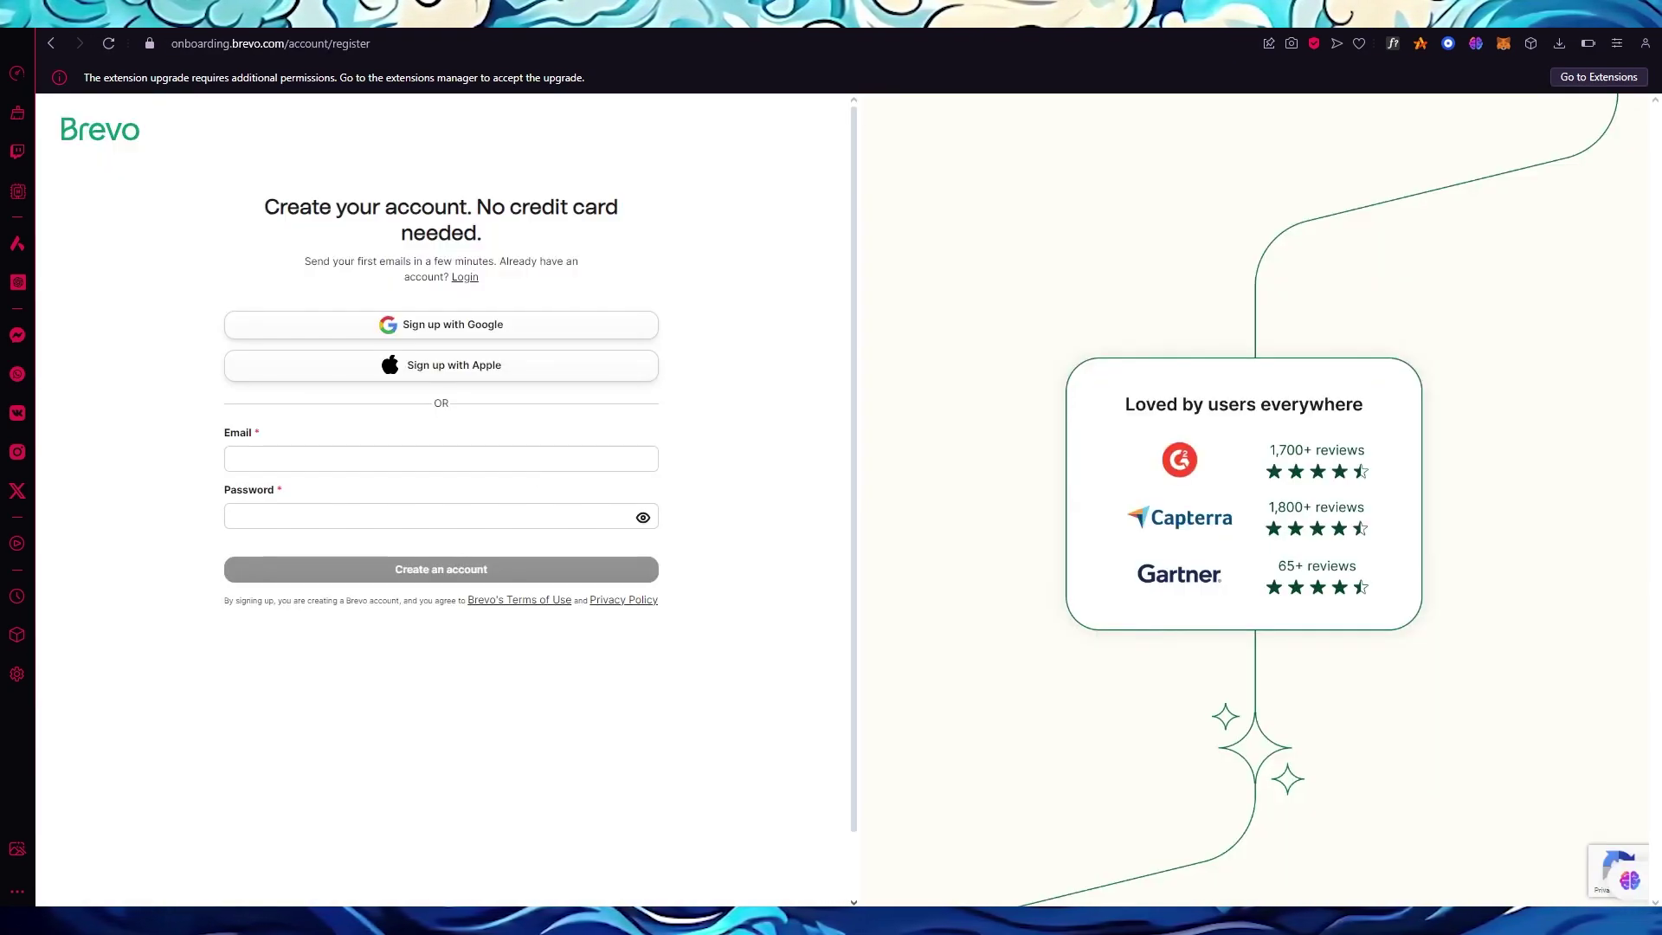
Paste the temporary address into Email, enter a password, and create the account.
click(430, 459)
right_click(431, 460)
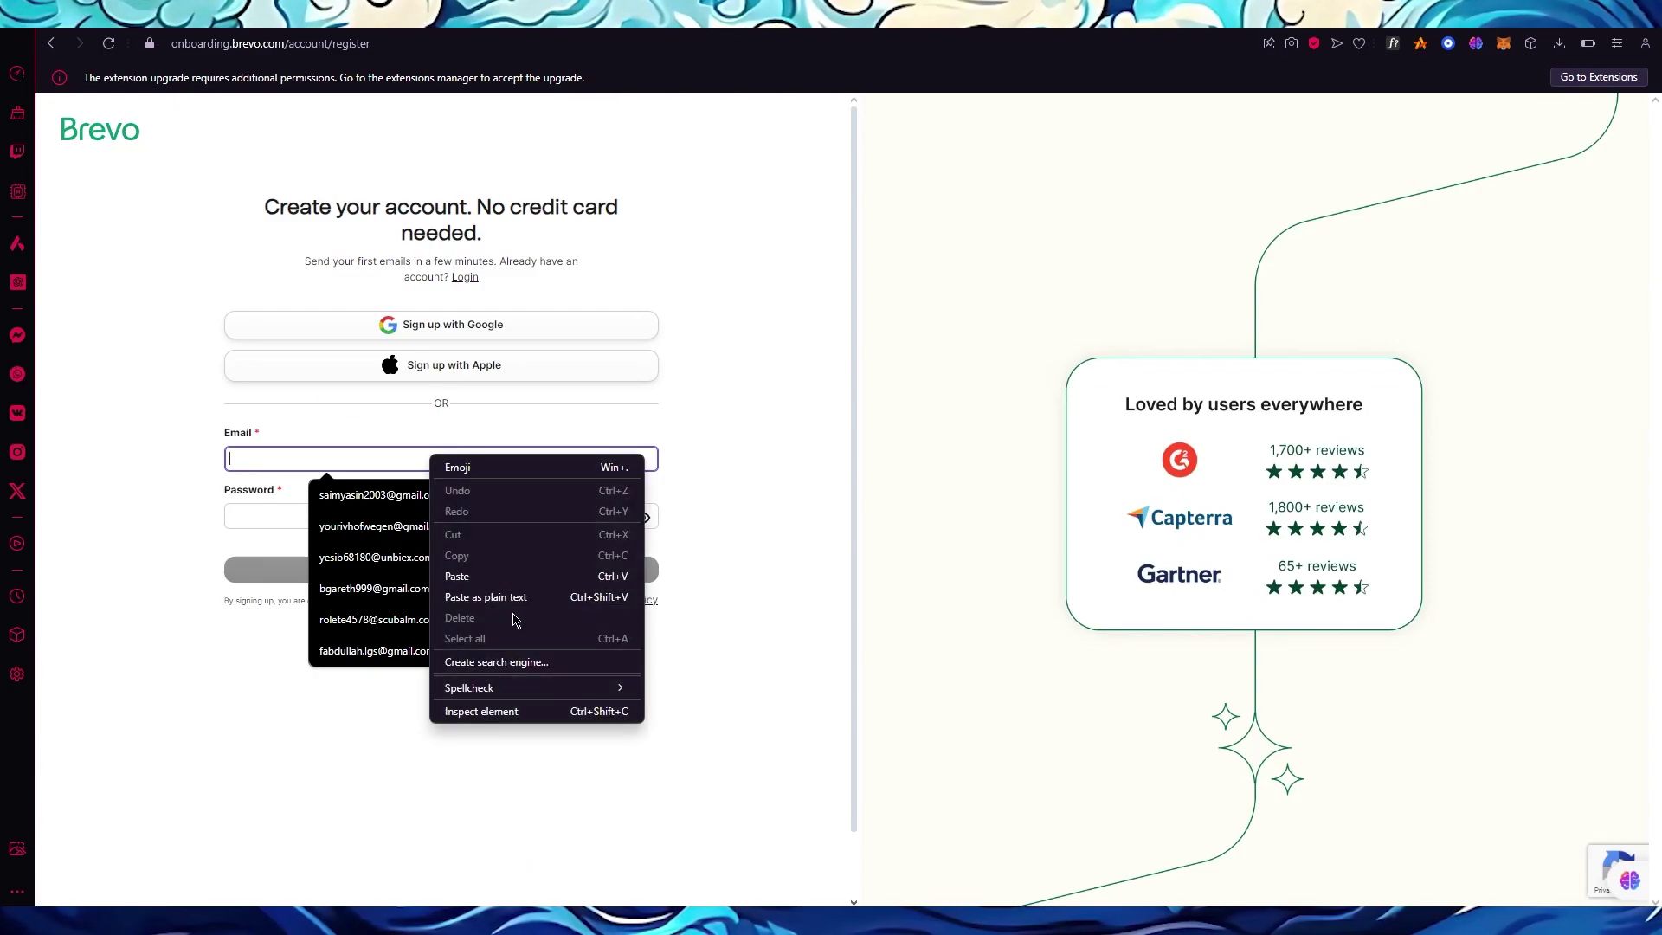
click(520, 576)
click(479, 517)
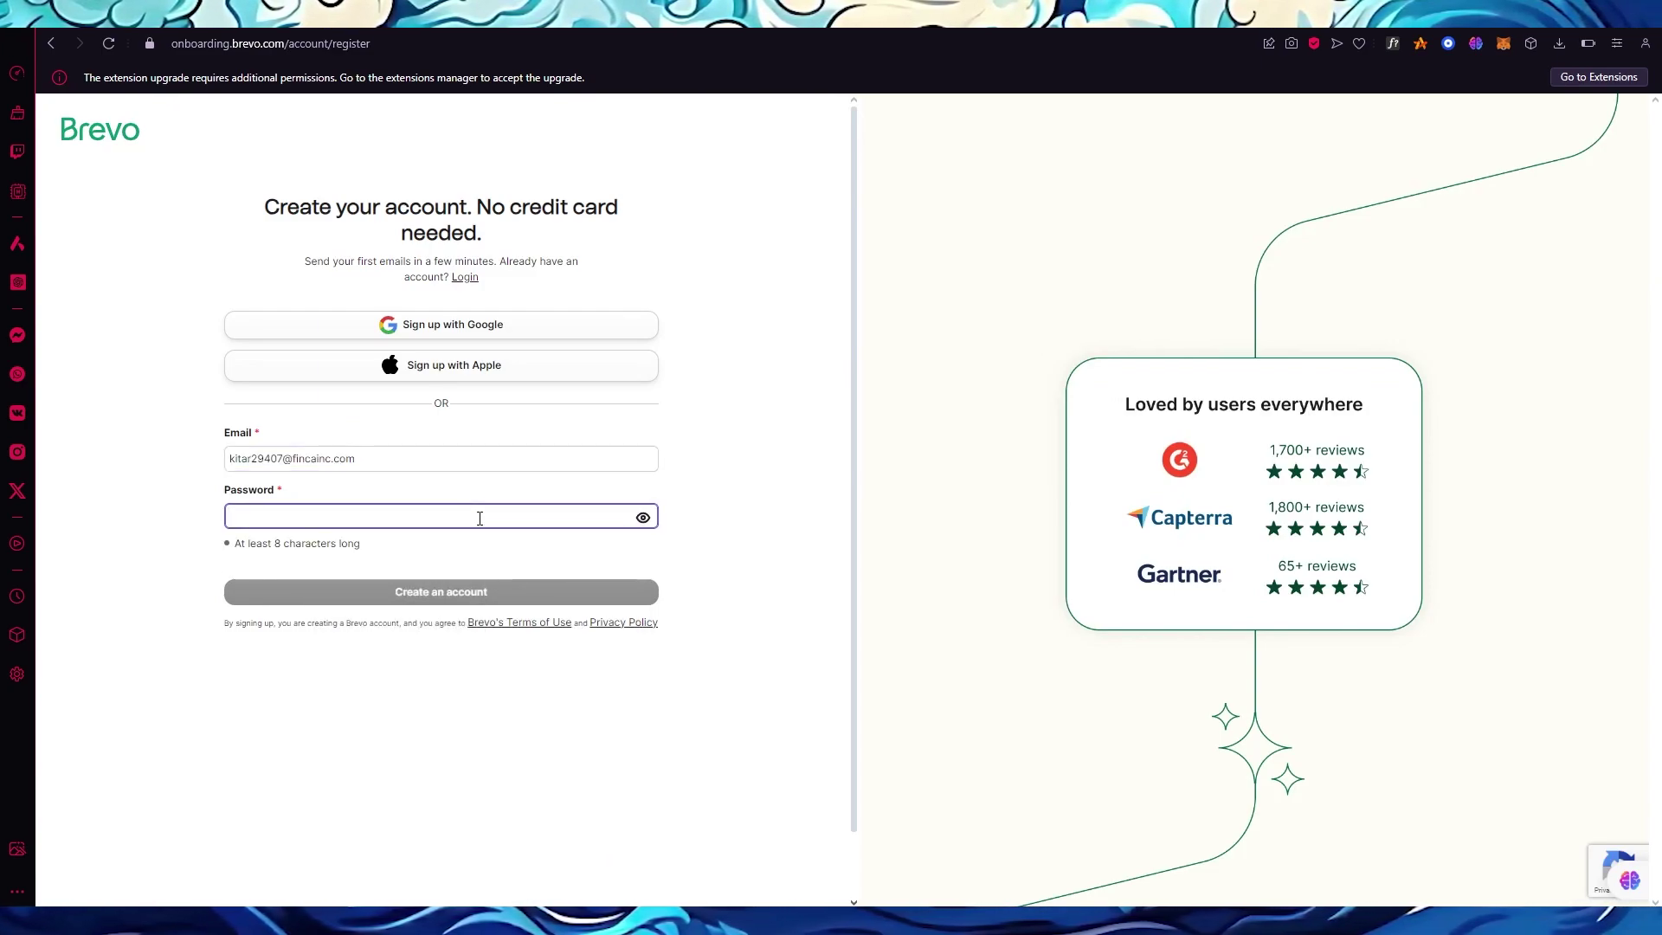
text(••••)
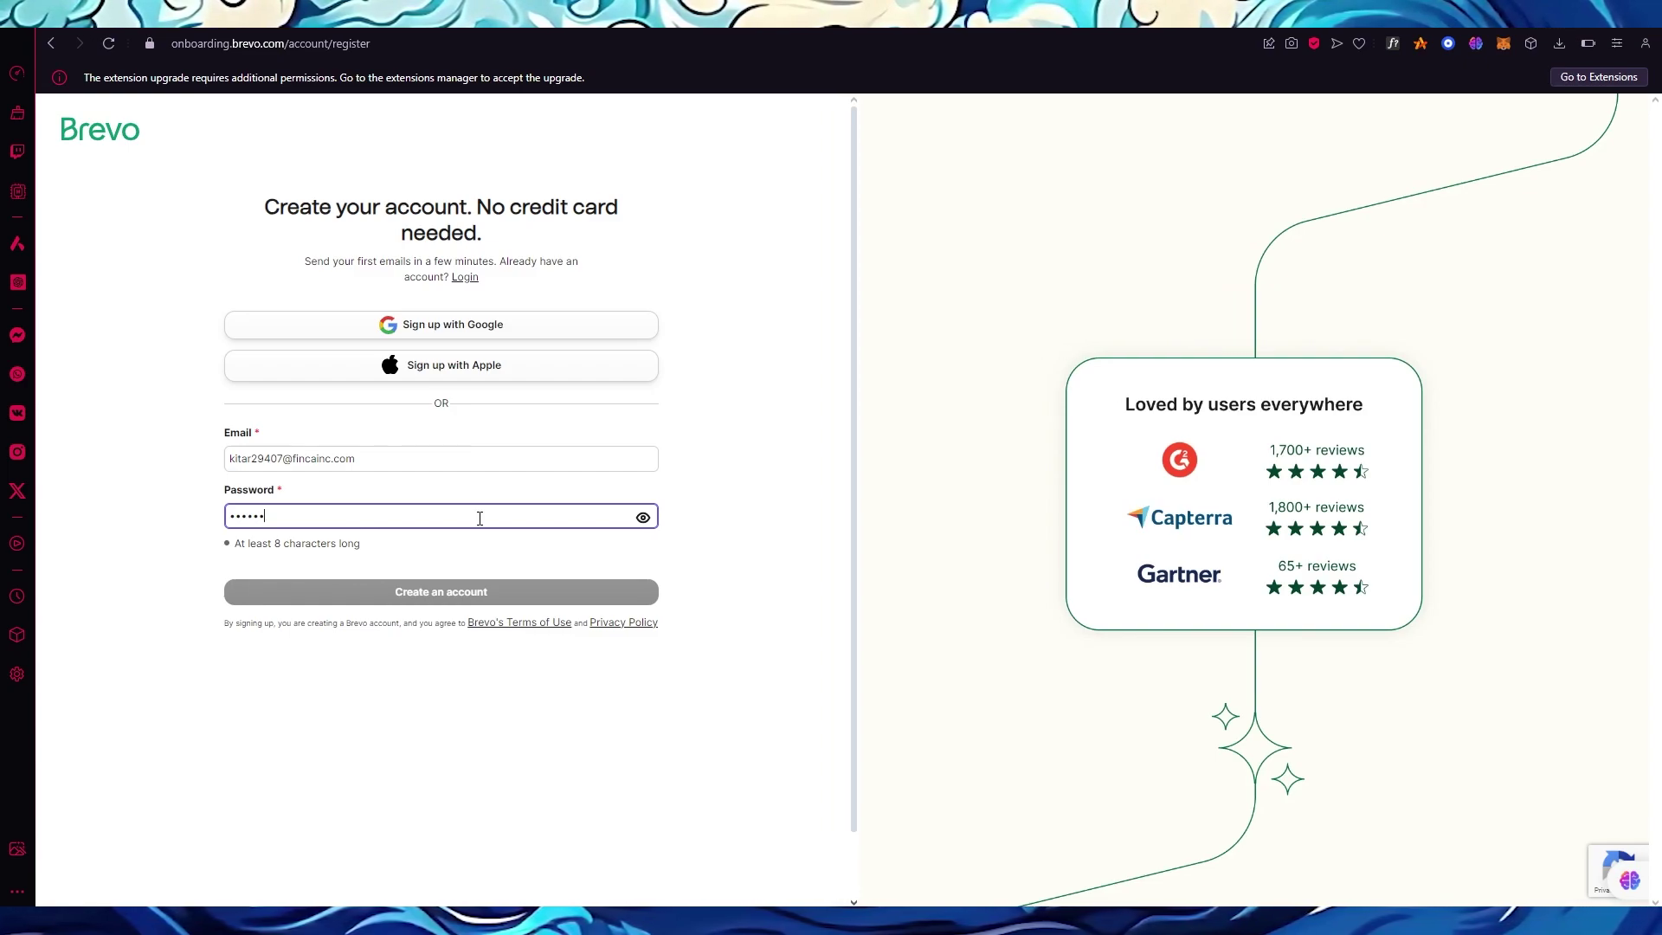
text(••••)
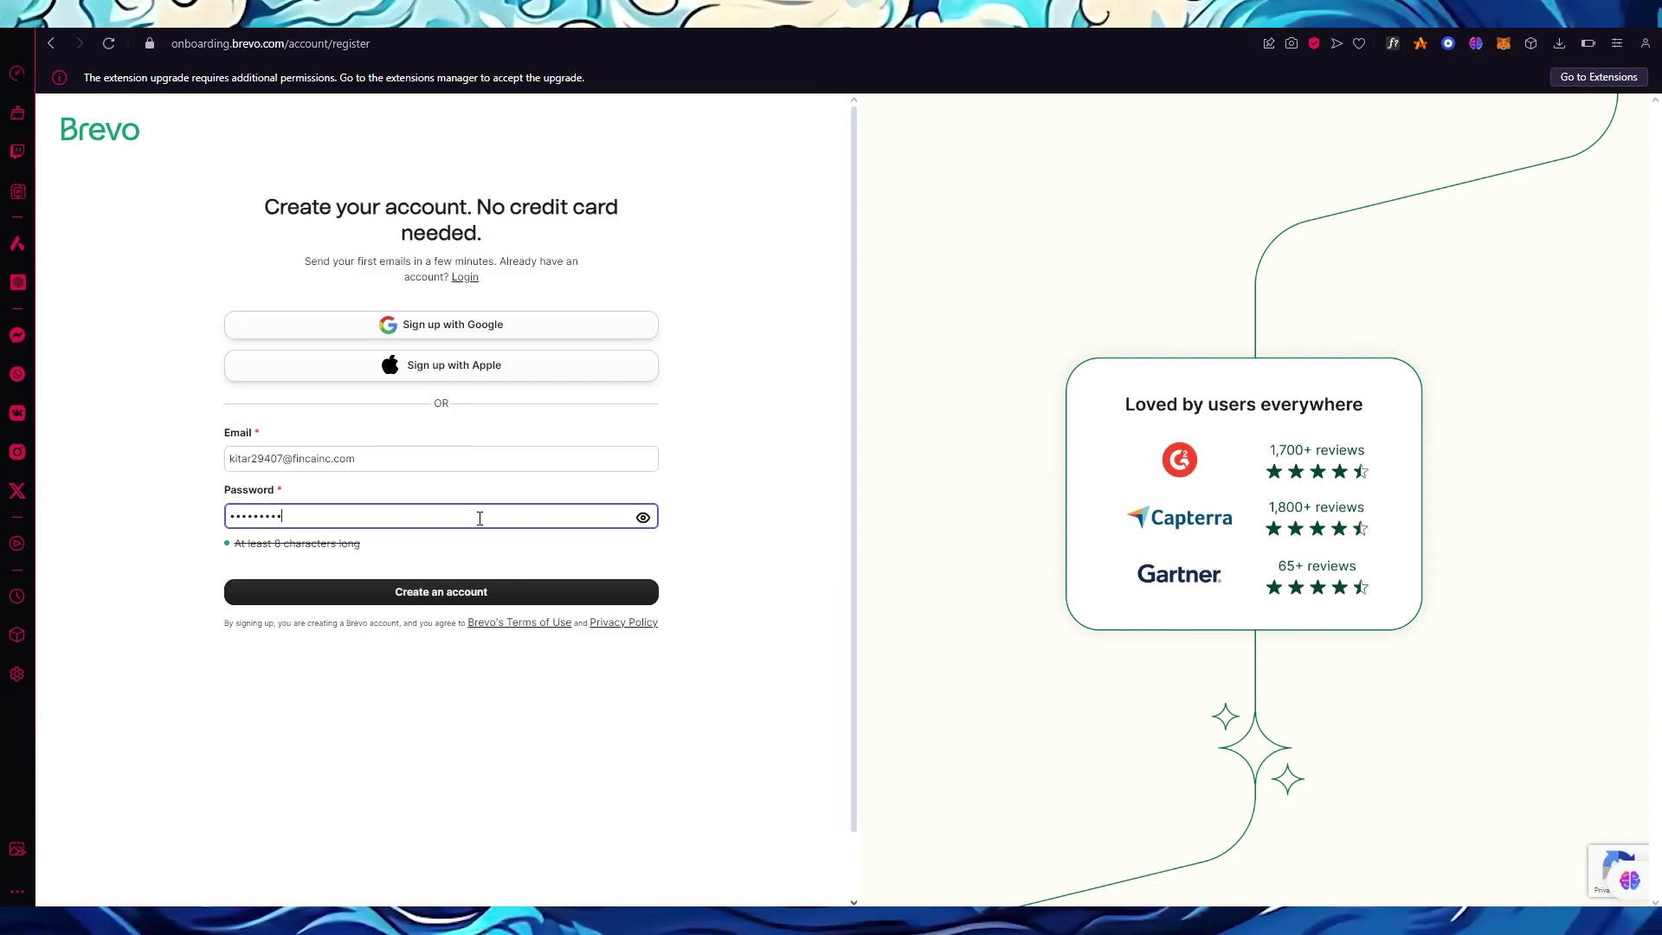
click(515, 593)
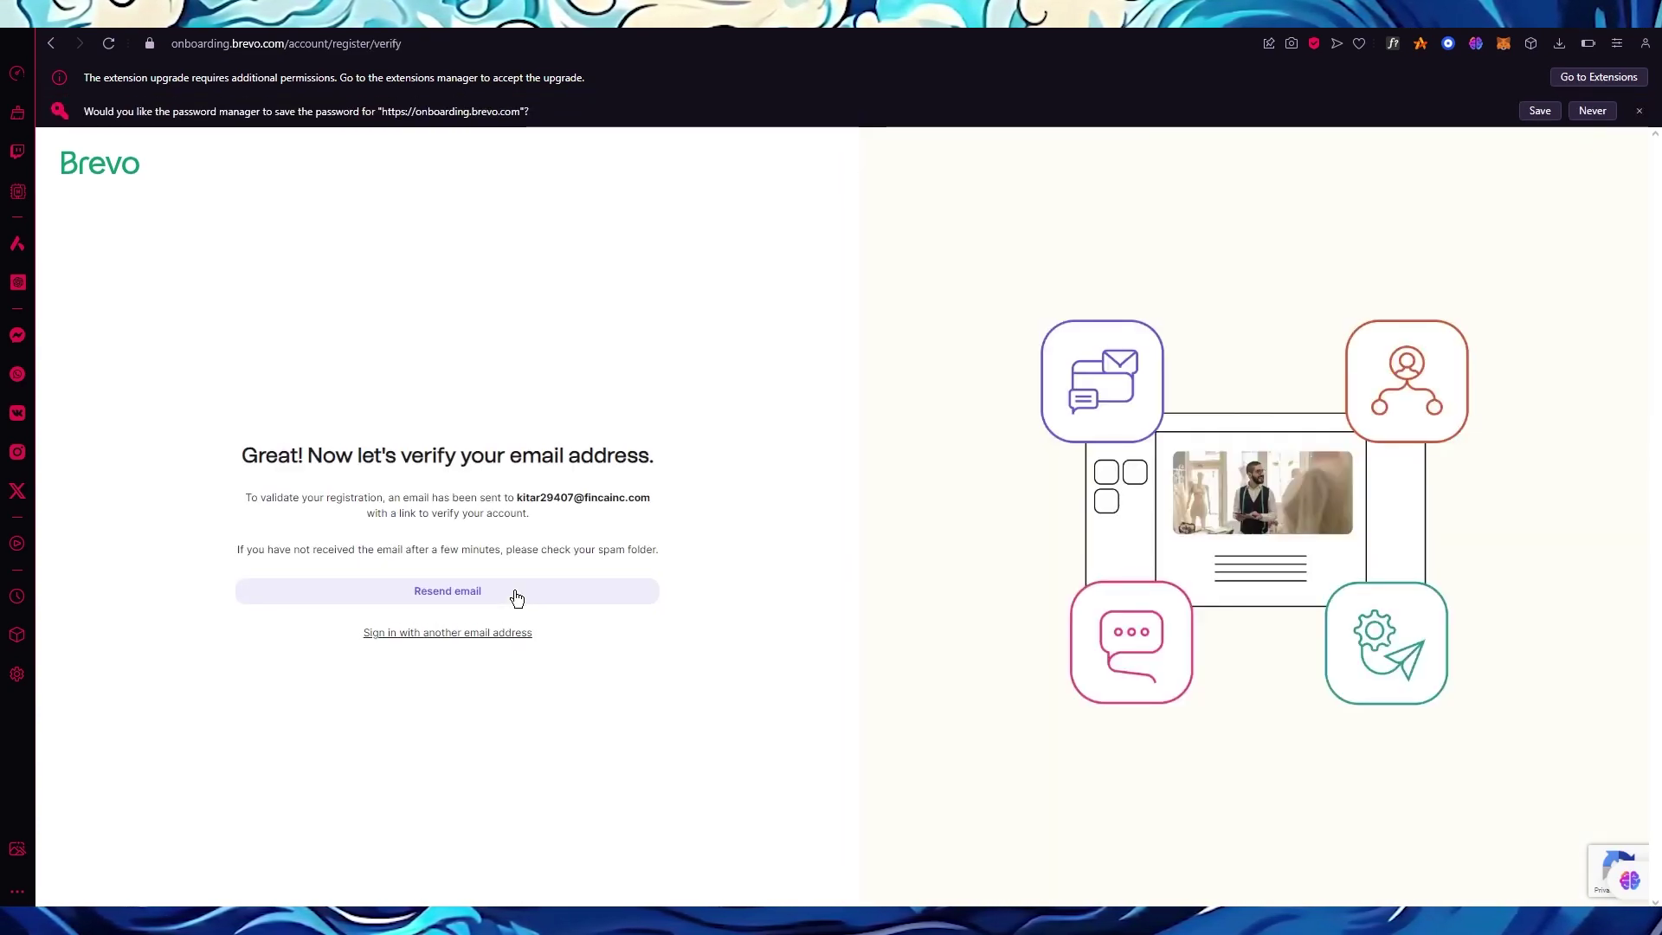
Recopy the temp-mail address with the inbox still empty, then go to the Brevo dashboard.
key(ctrl+Tab)
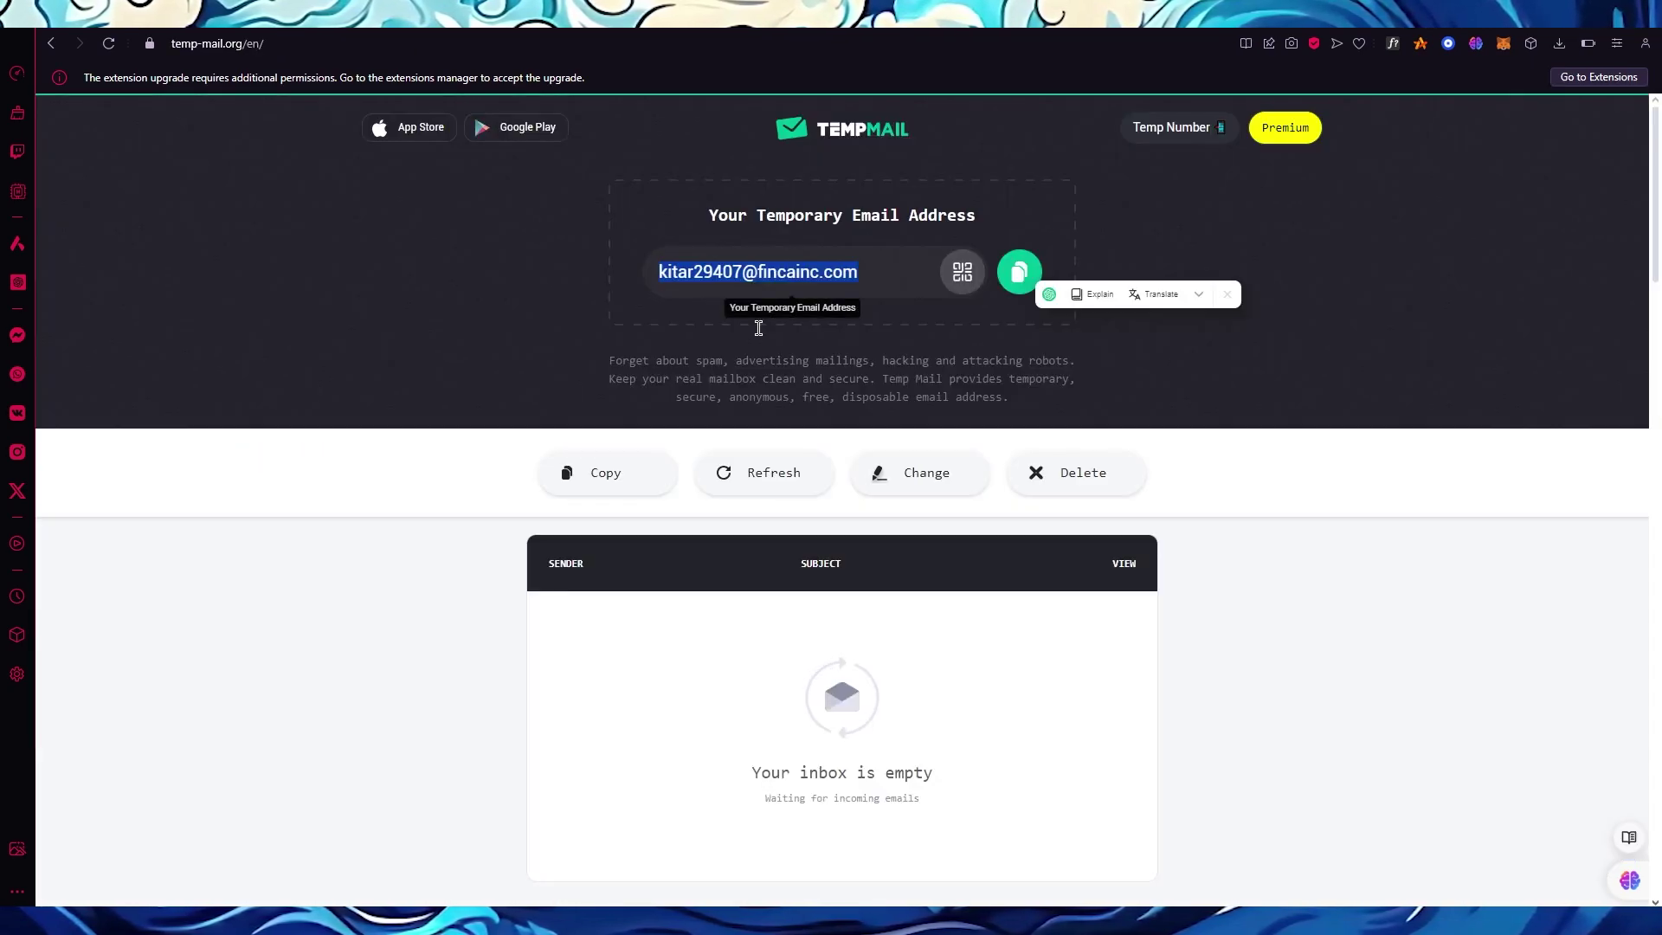
click(383, 759)
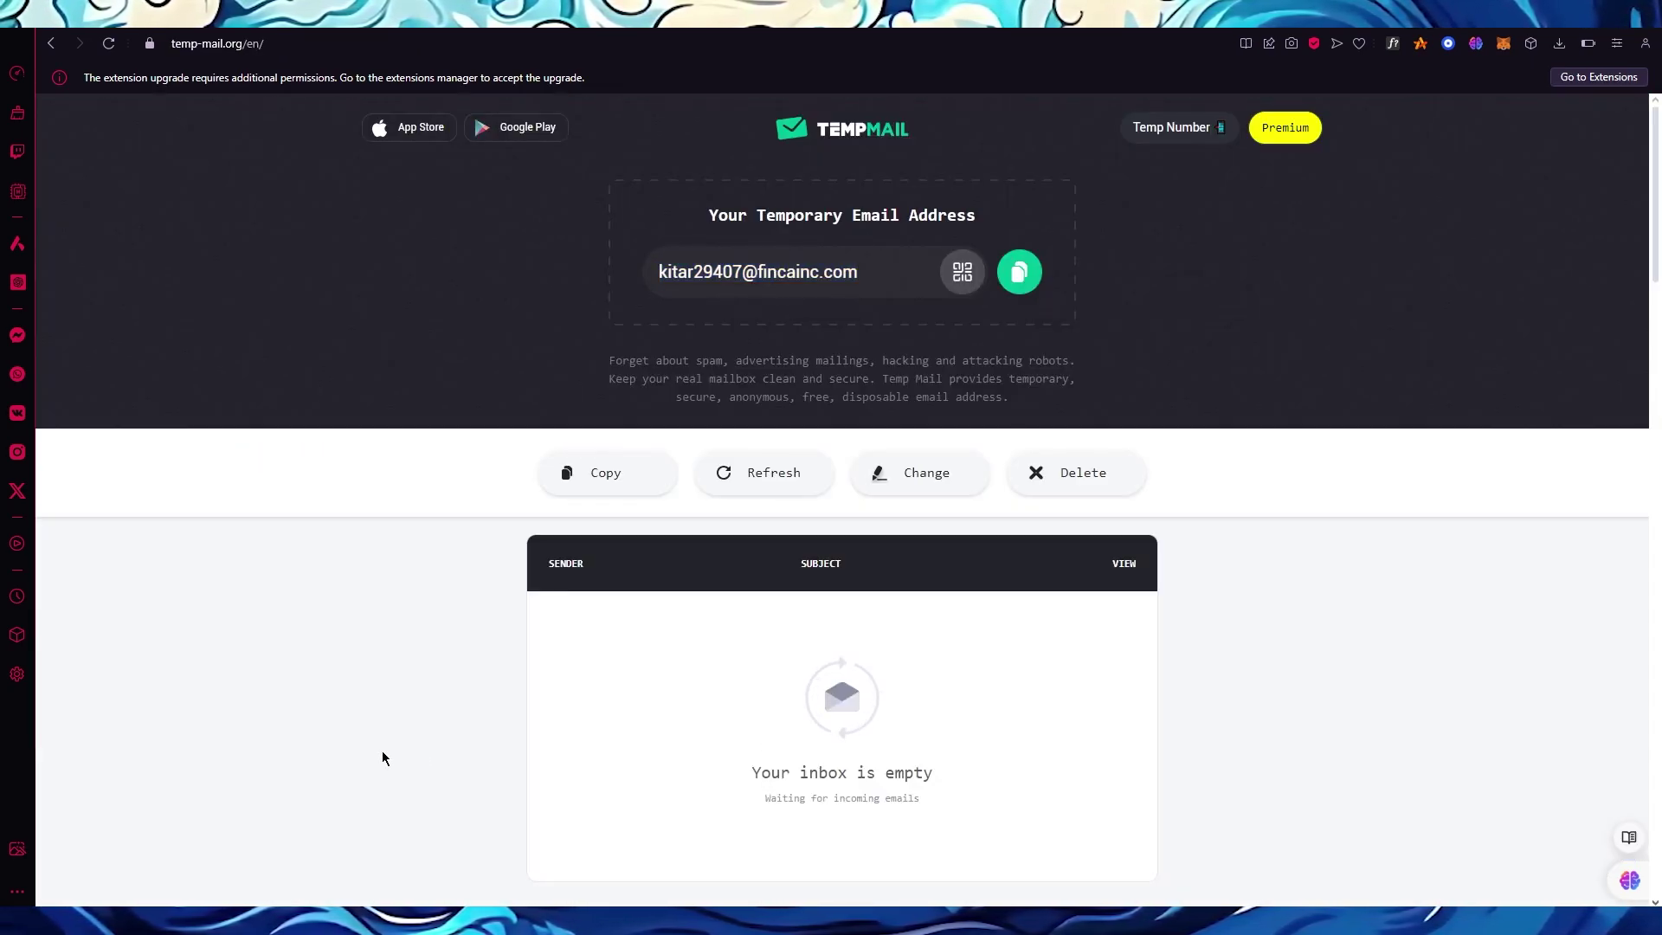
click(616, 459)
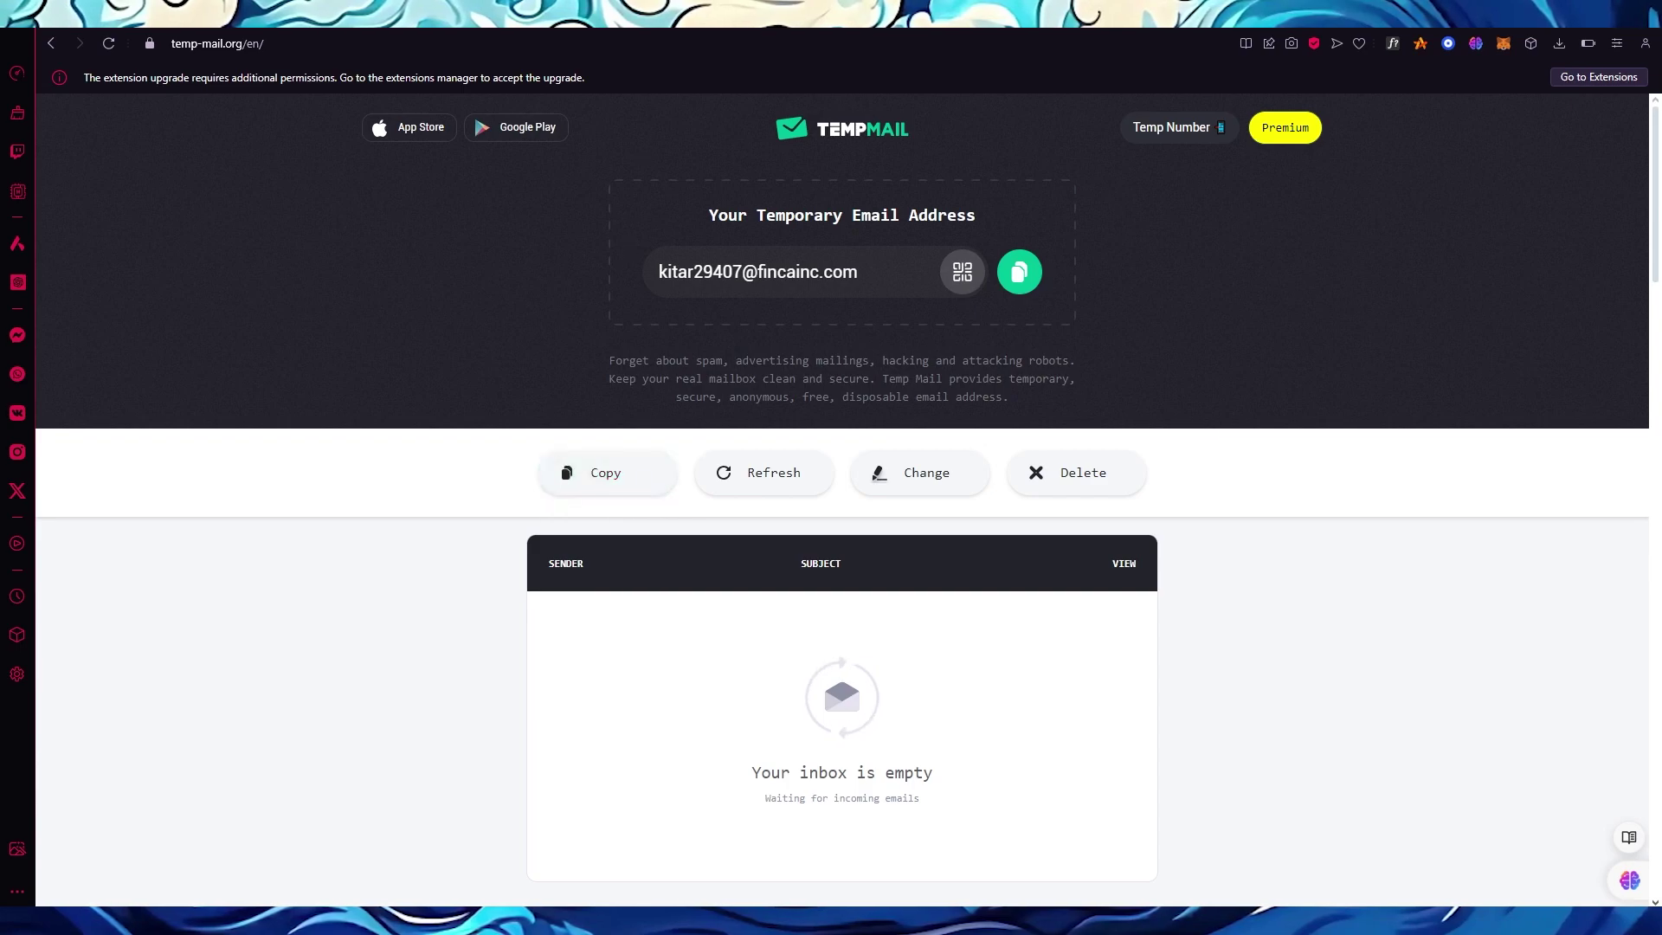
key(ctrl+Tab)
key(ctrl+Tab)
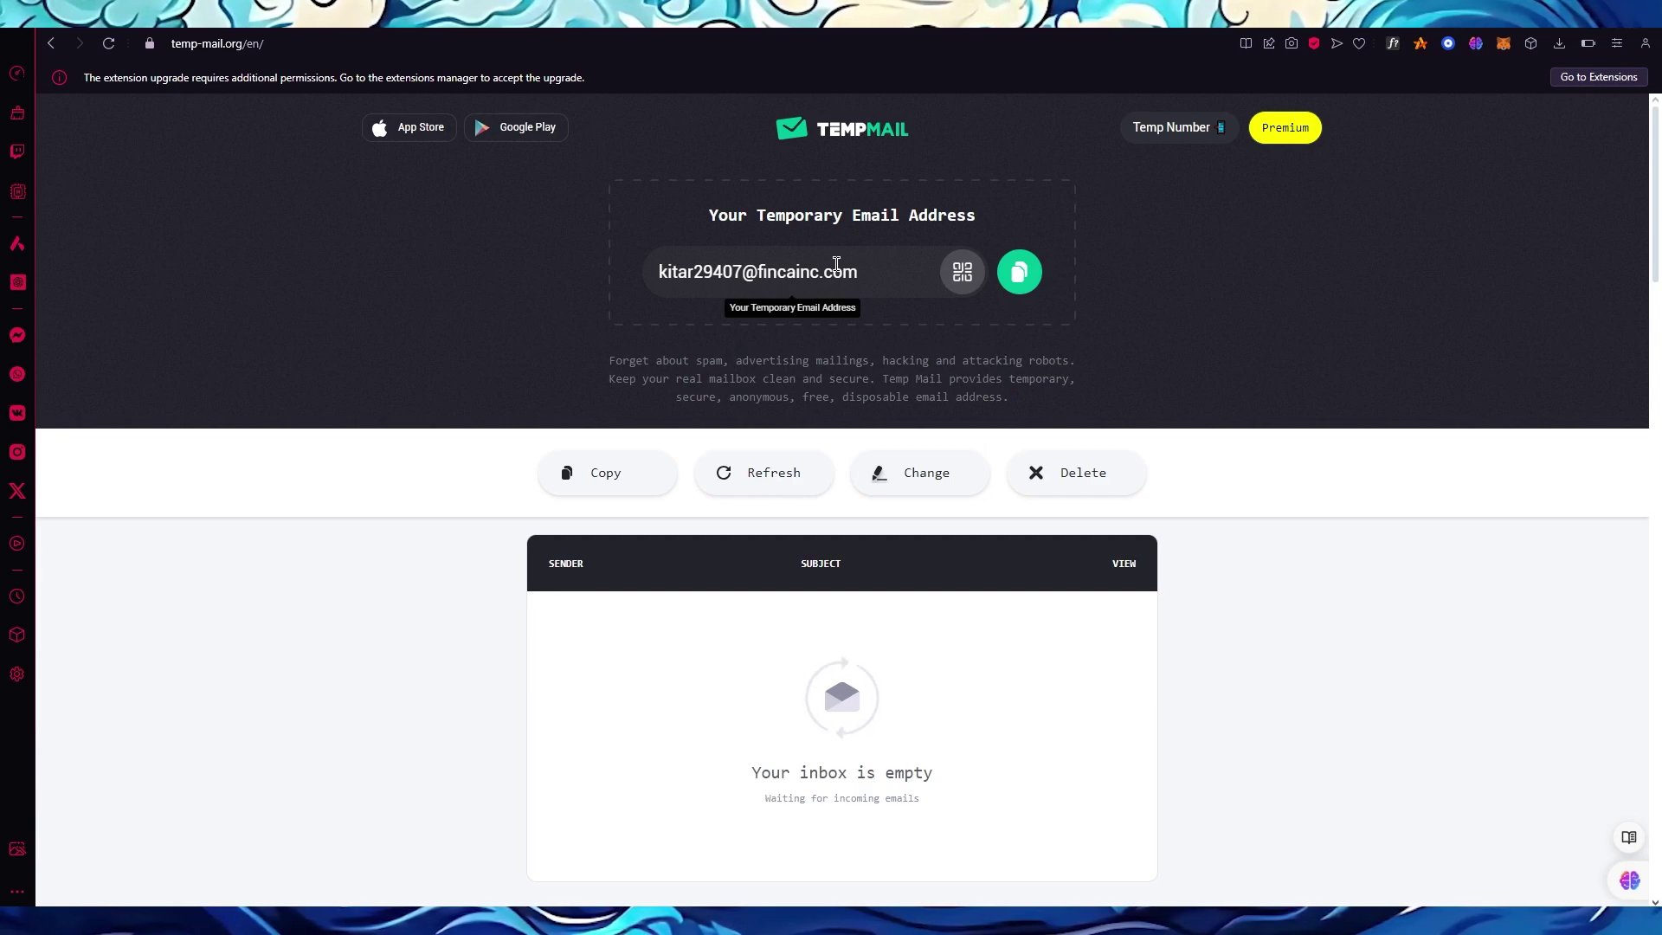
triple_click(837, 263)
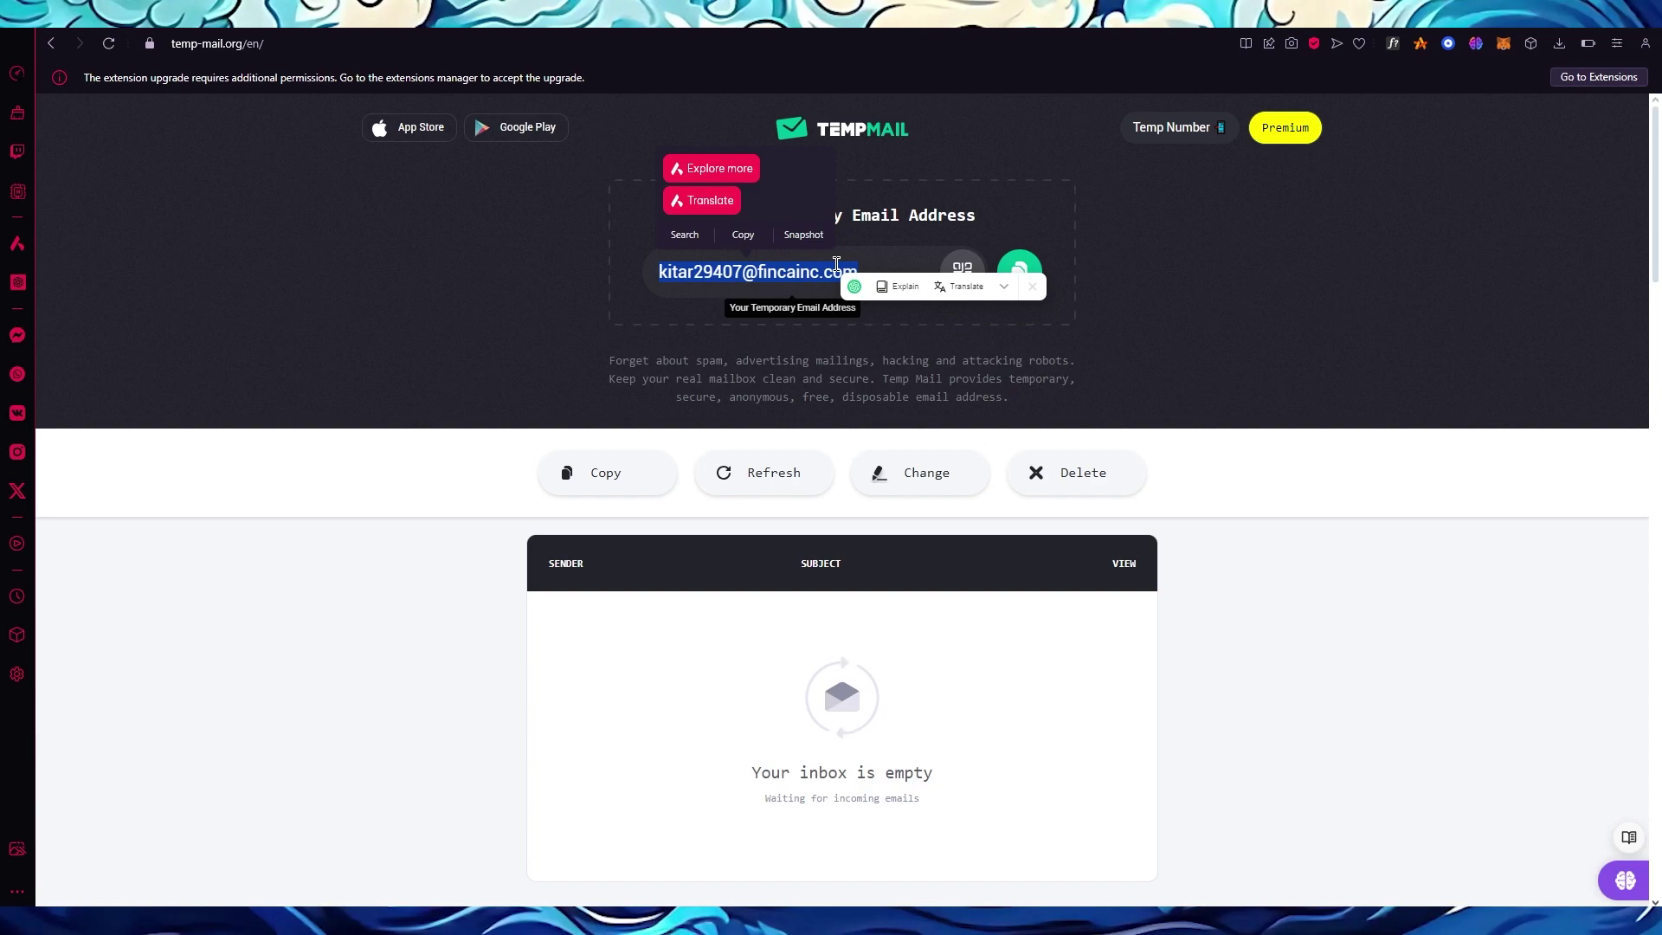
key(ctrl+Tab)
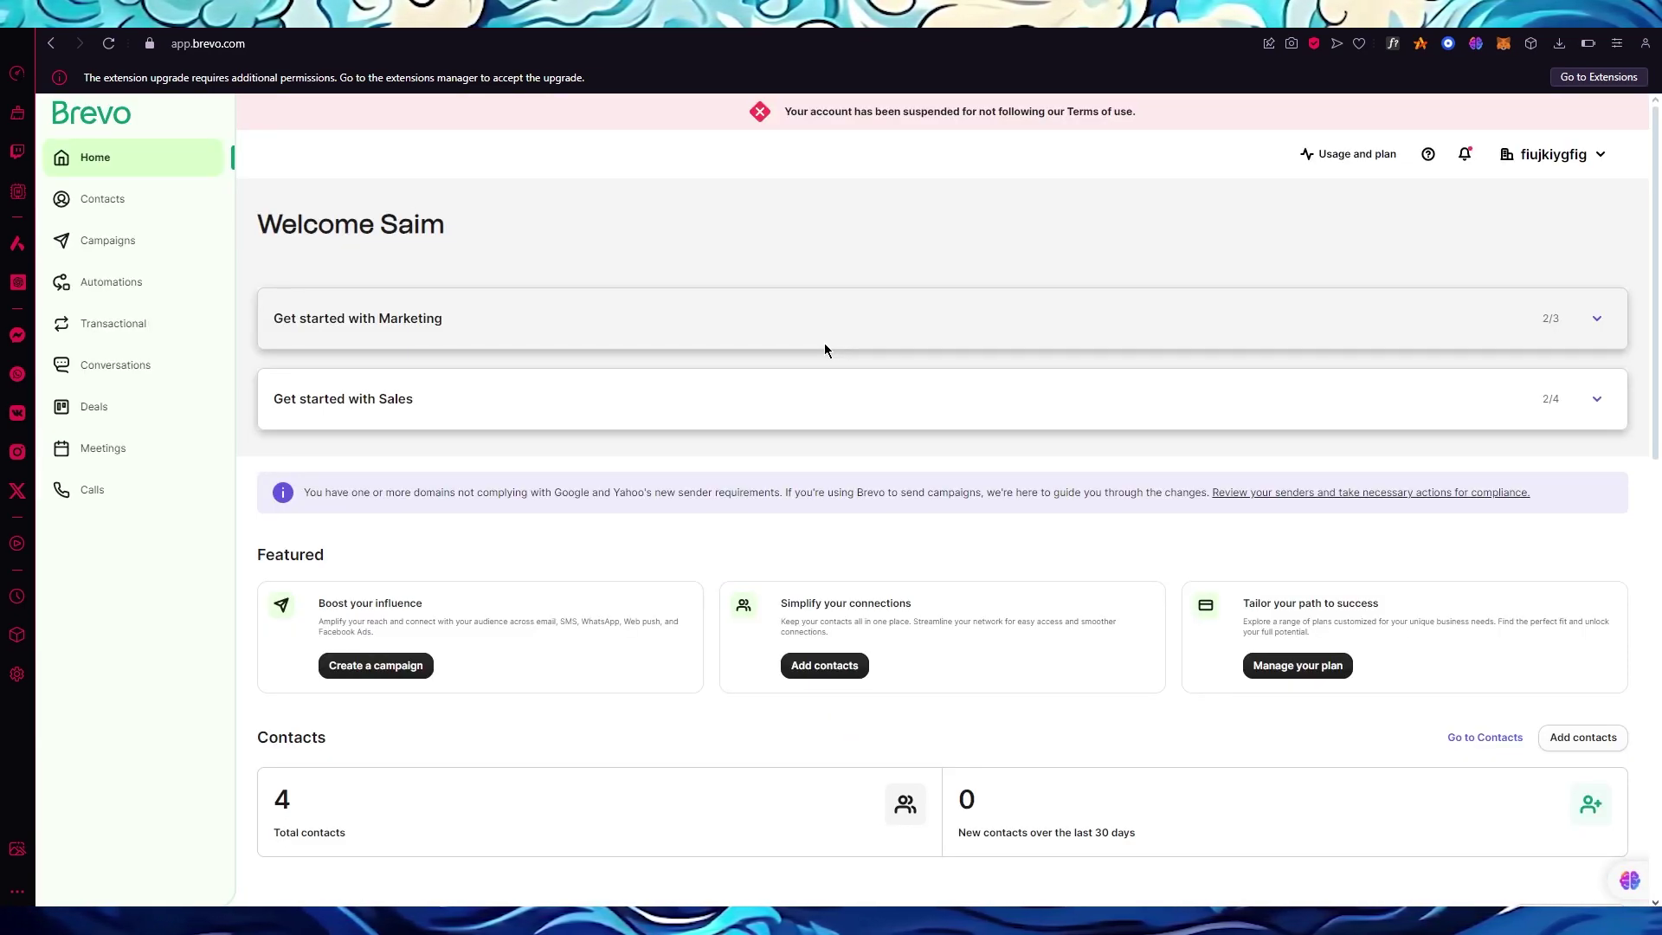
Scroll through the Brevo dashboard and go to Automations in the left sidebar.
scroll(787, 487, down, 12)
scroll(660, 477, up, 12)
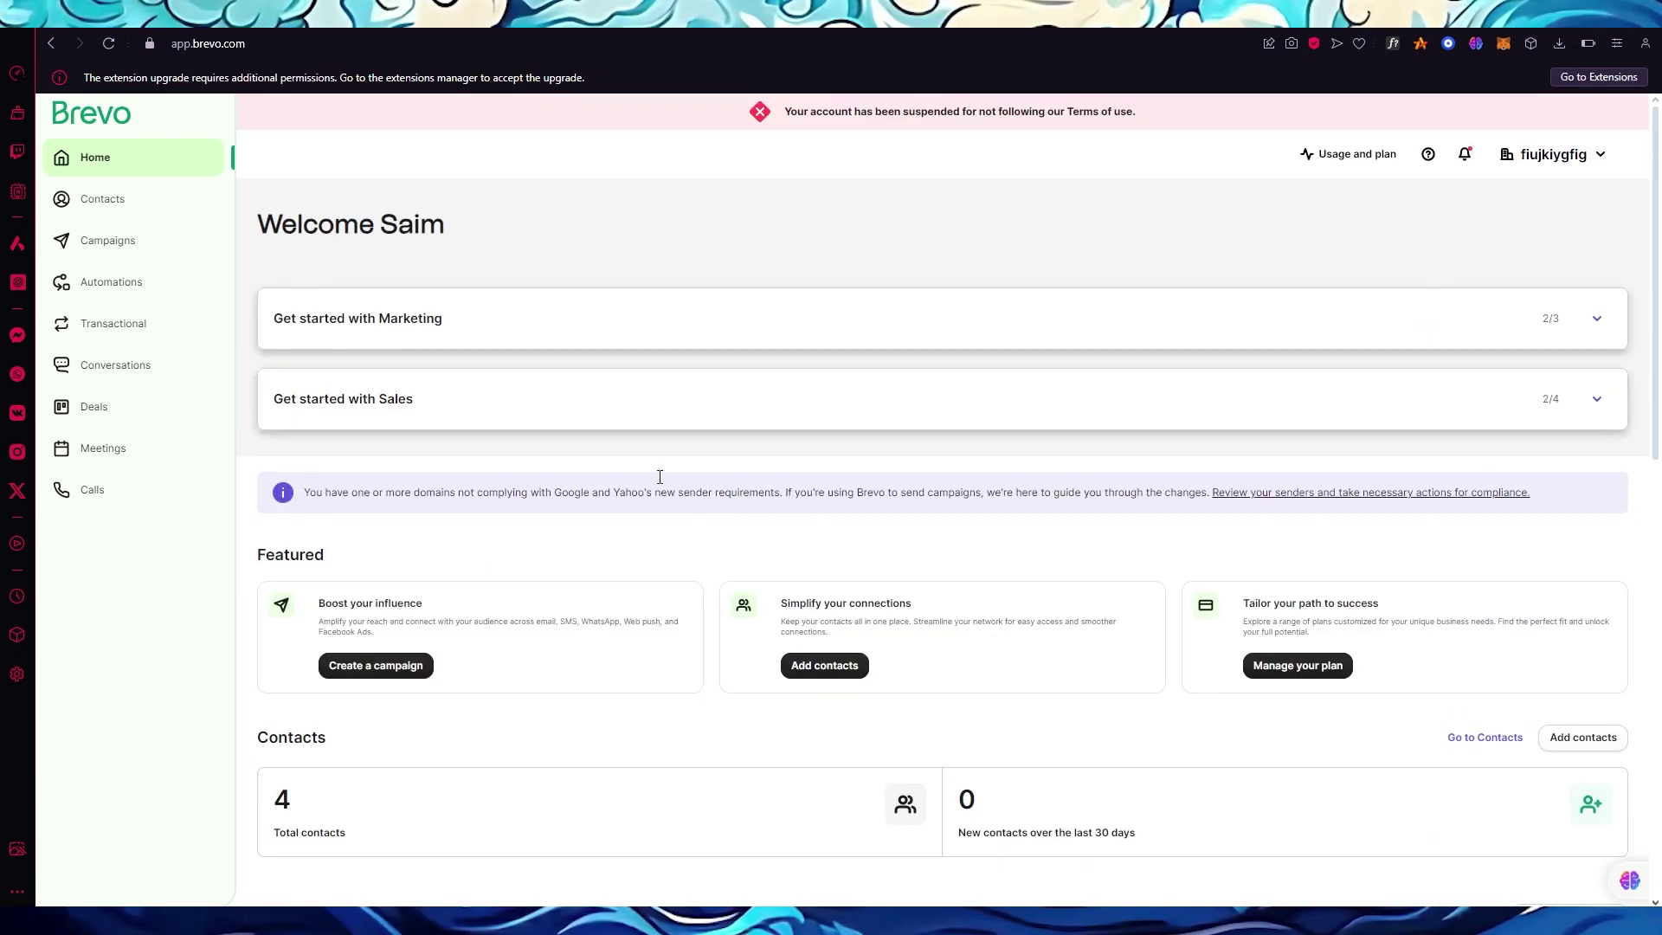
scroll(603, 303, down, 1)
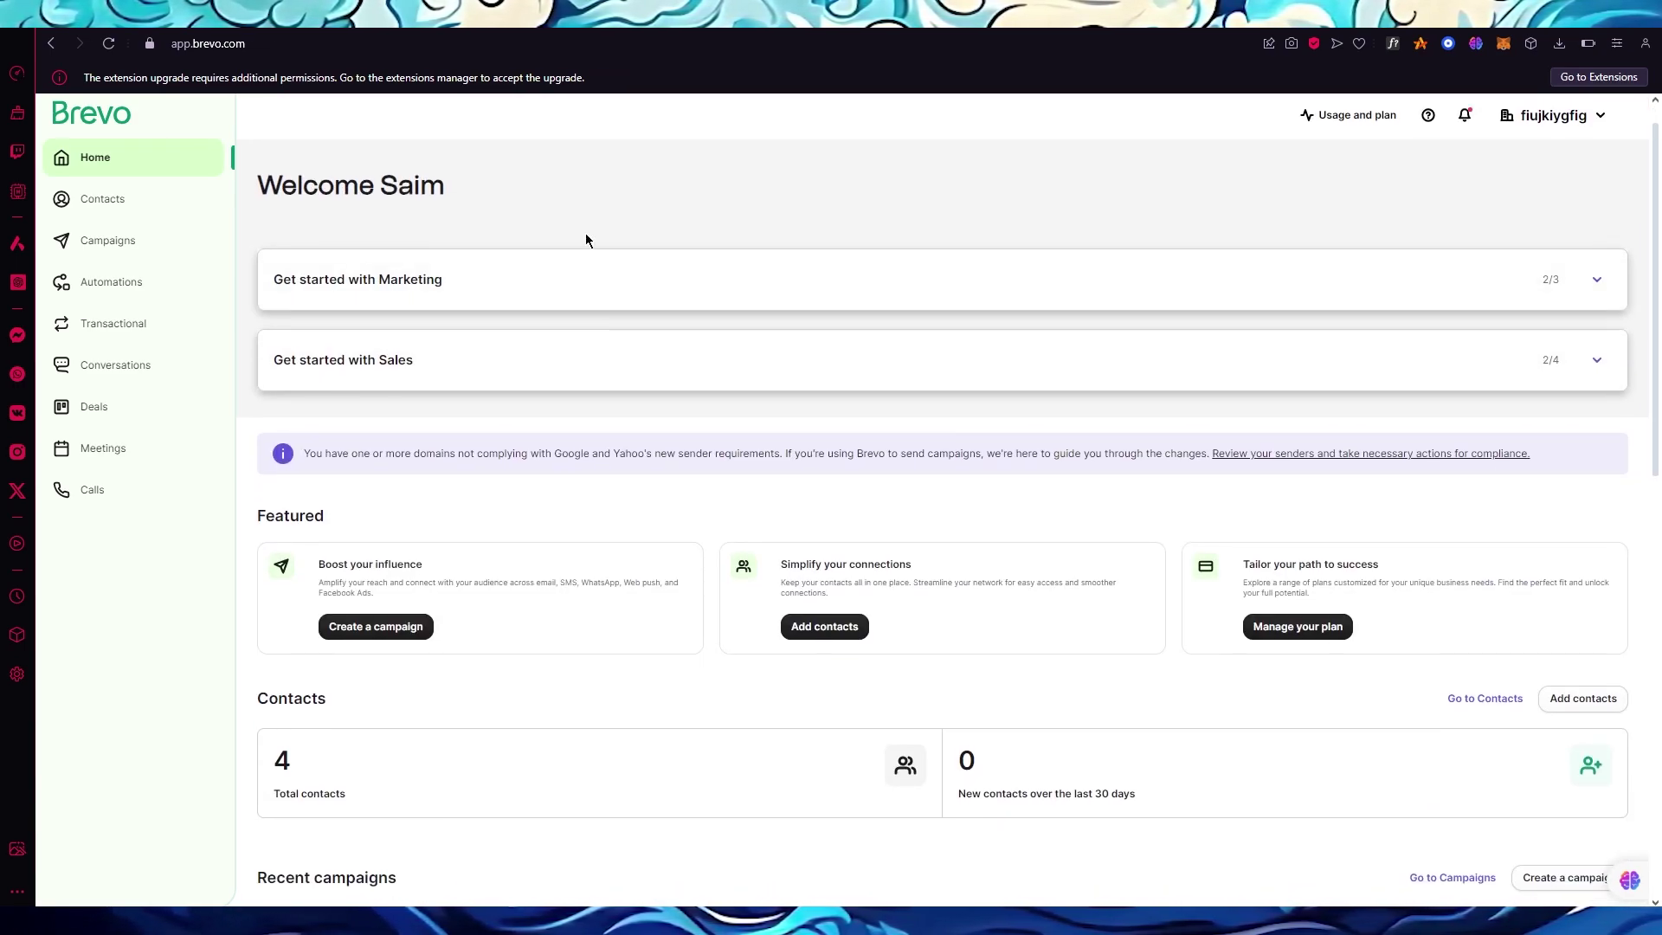
scroll(585, 232, down, 7)
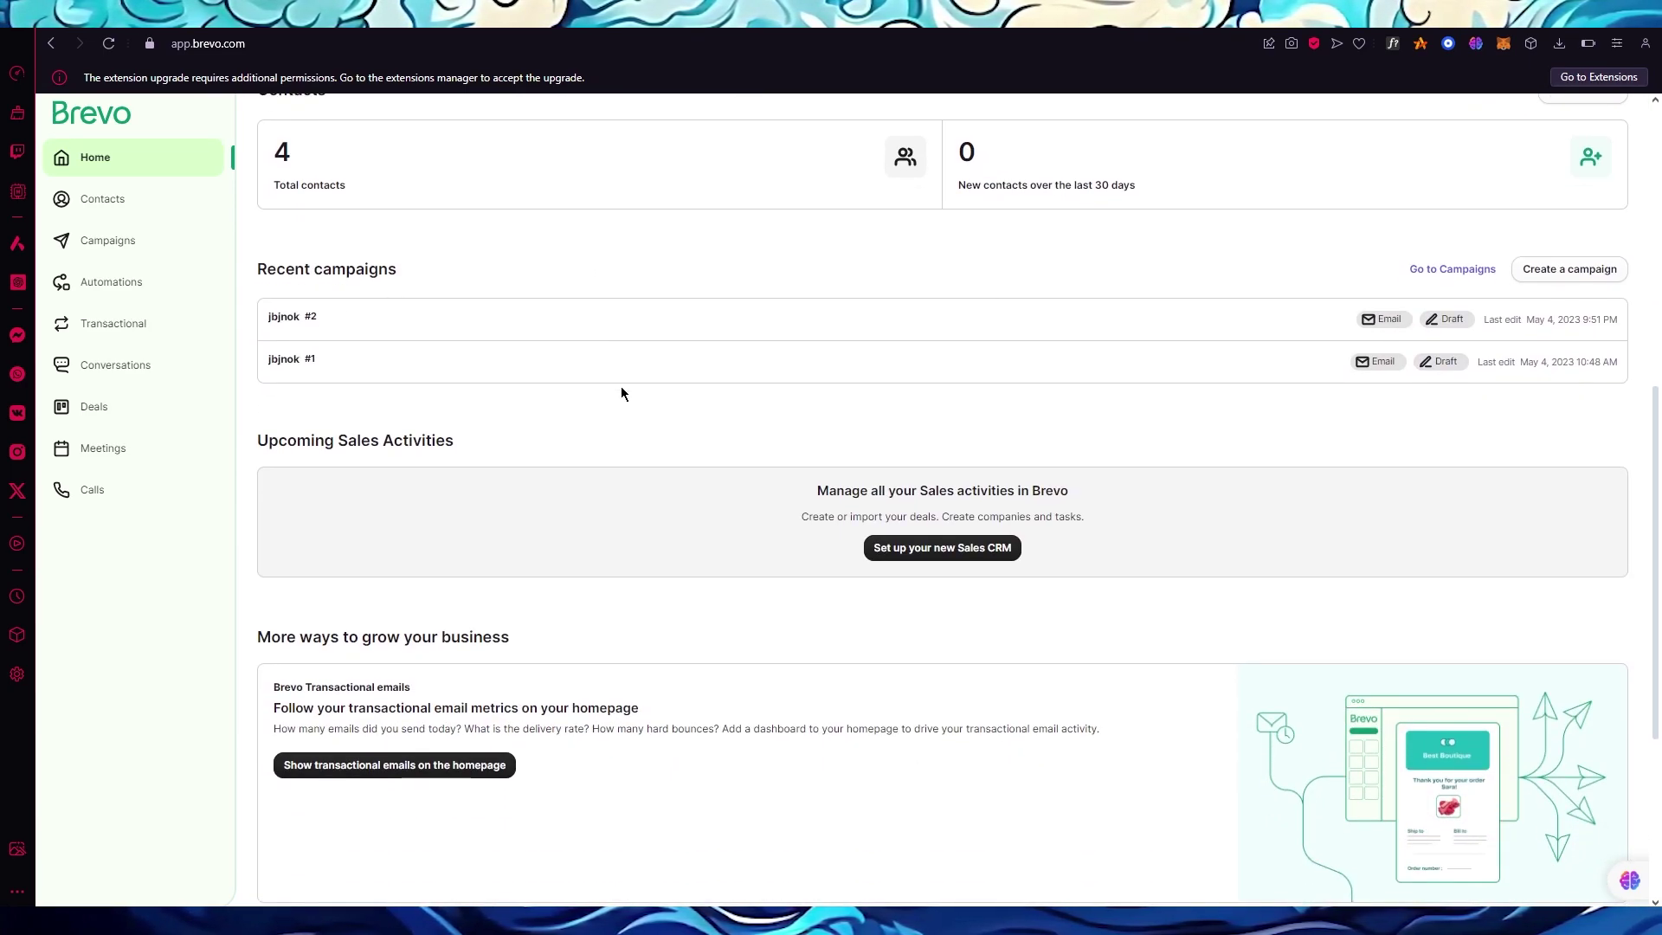
scroll(621, 387, up, 4)
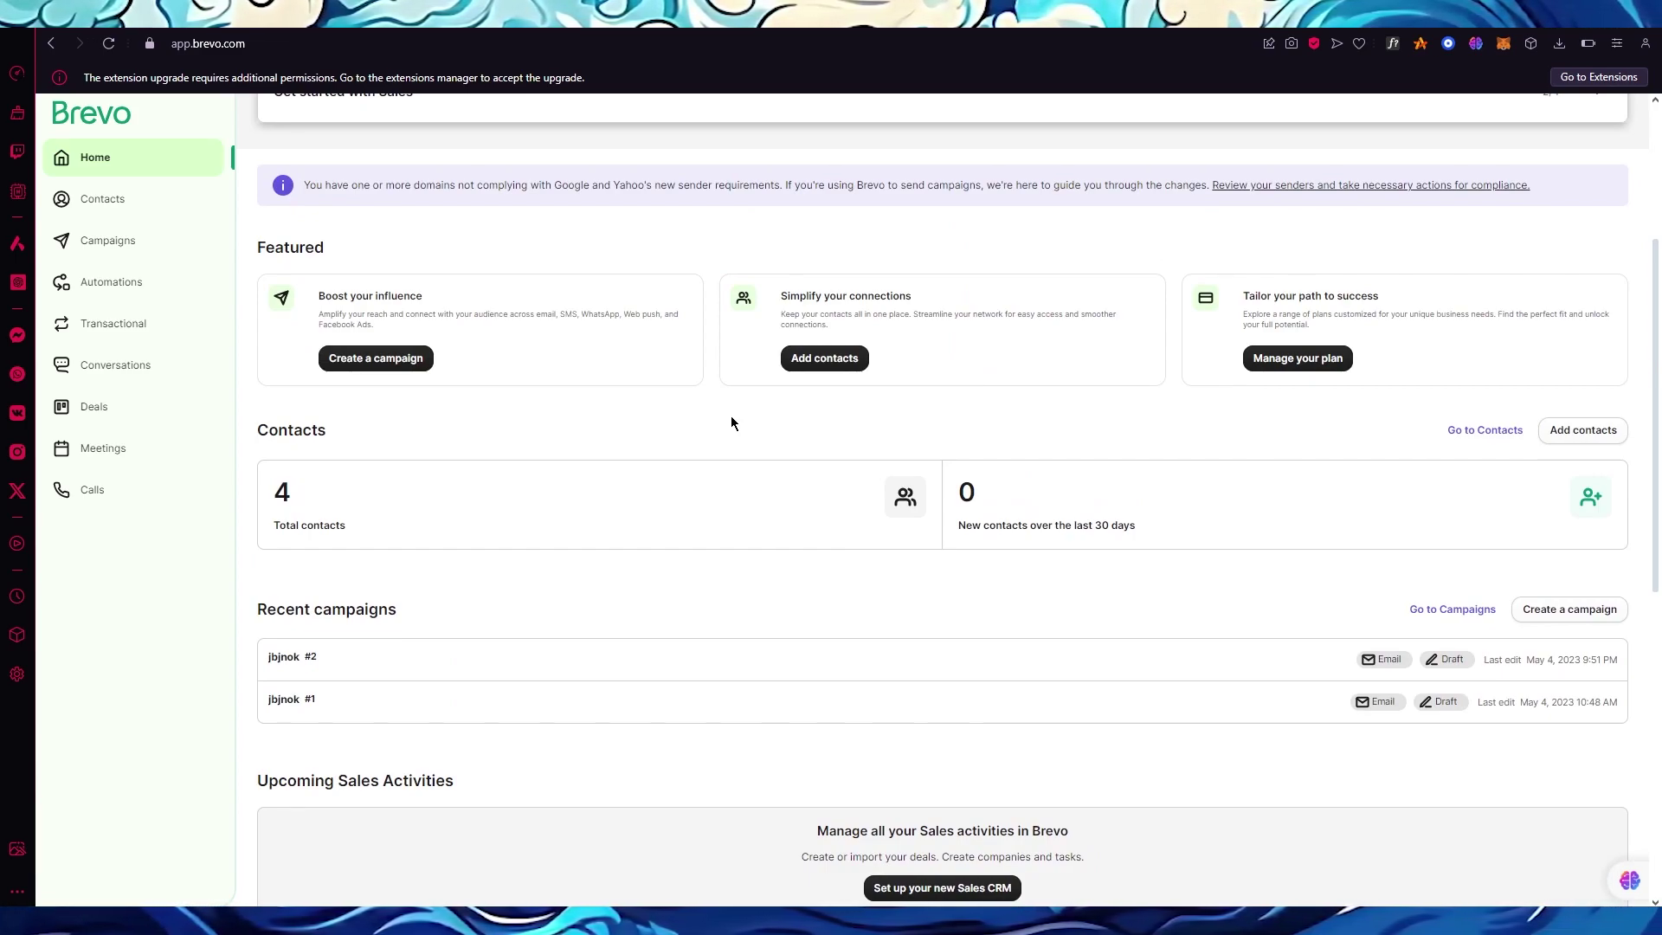
click(135, 284)
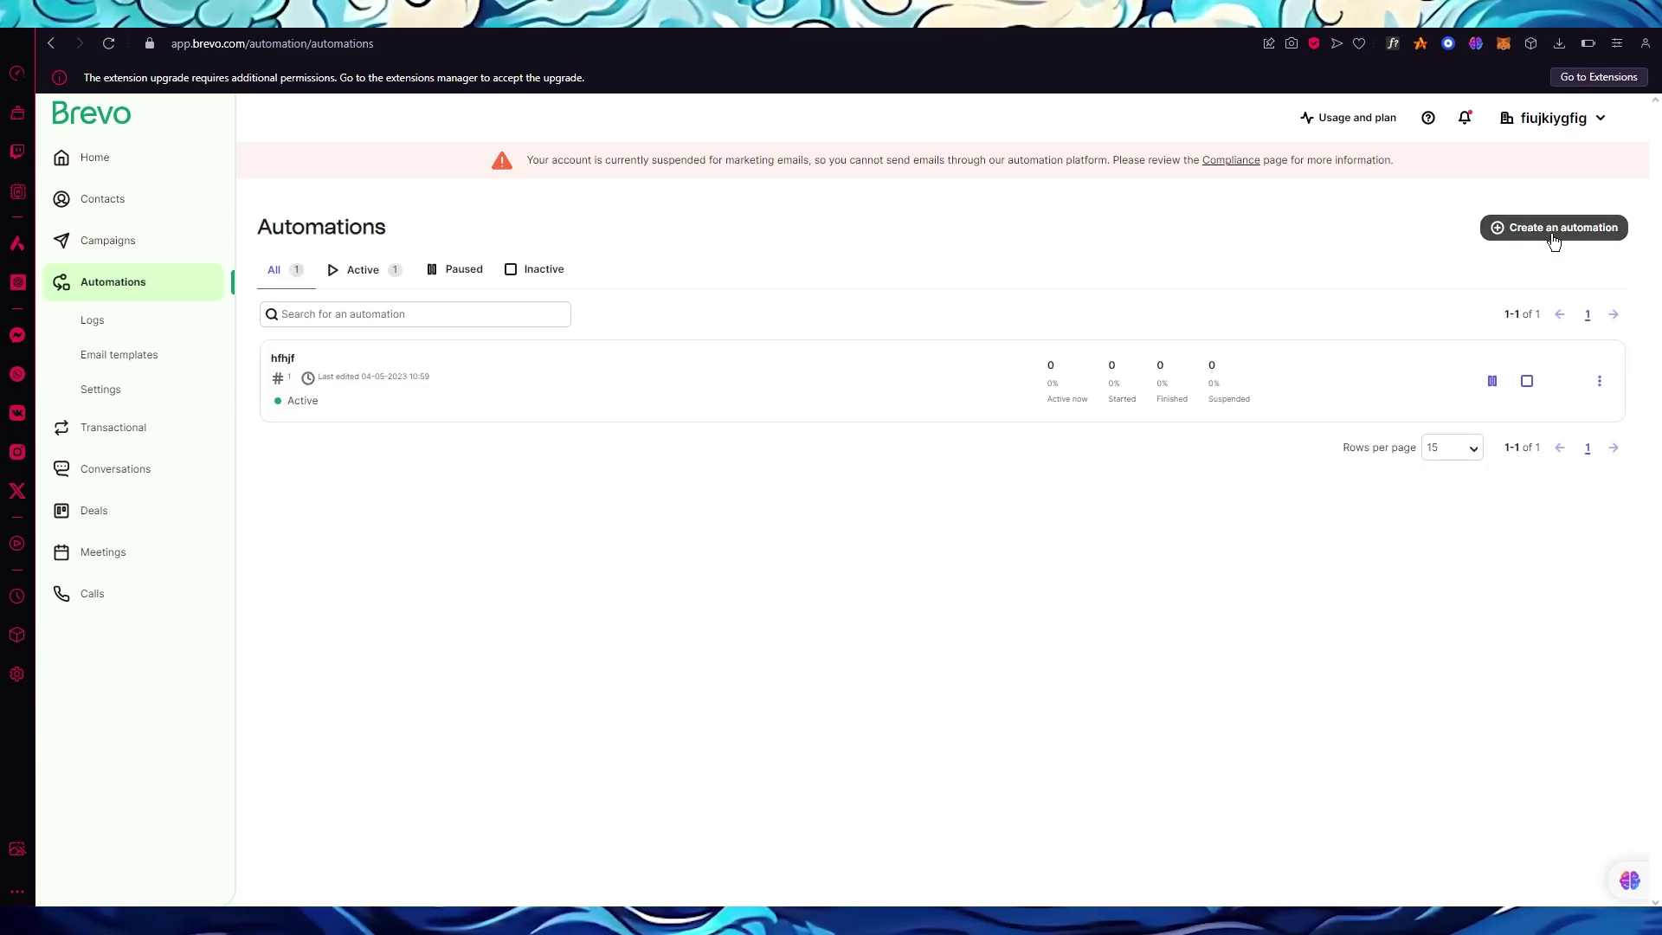
Create a classic-editor automation named 'test'.
click(1554, 237)
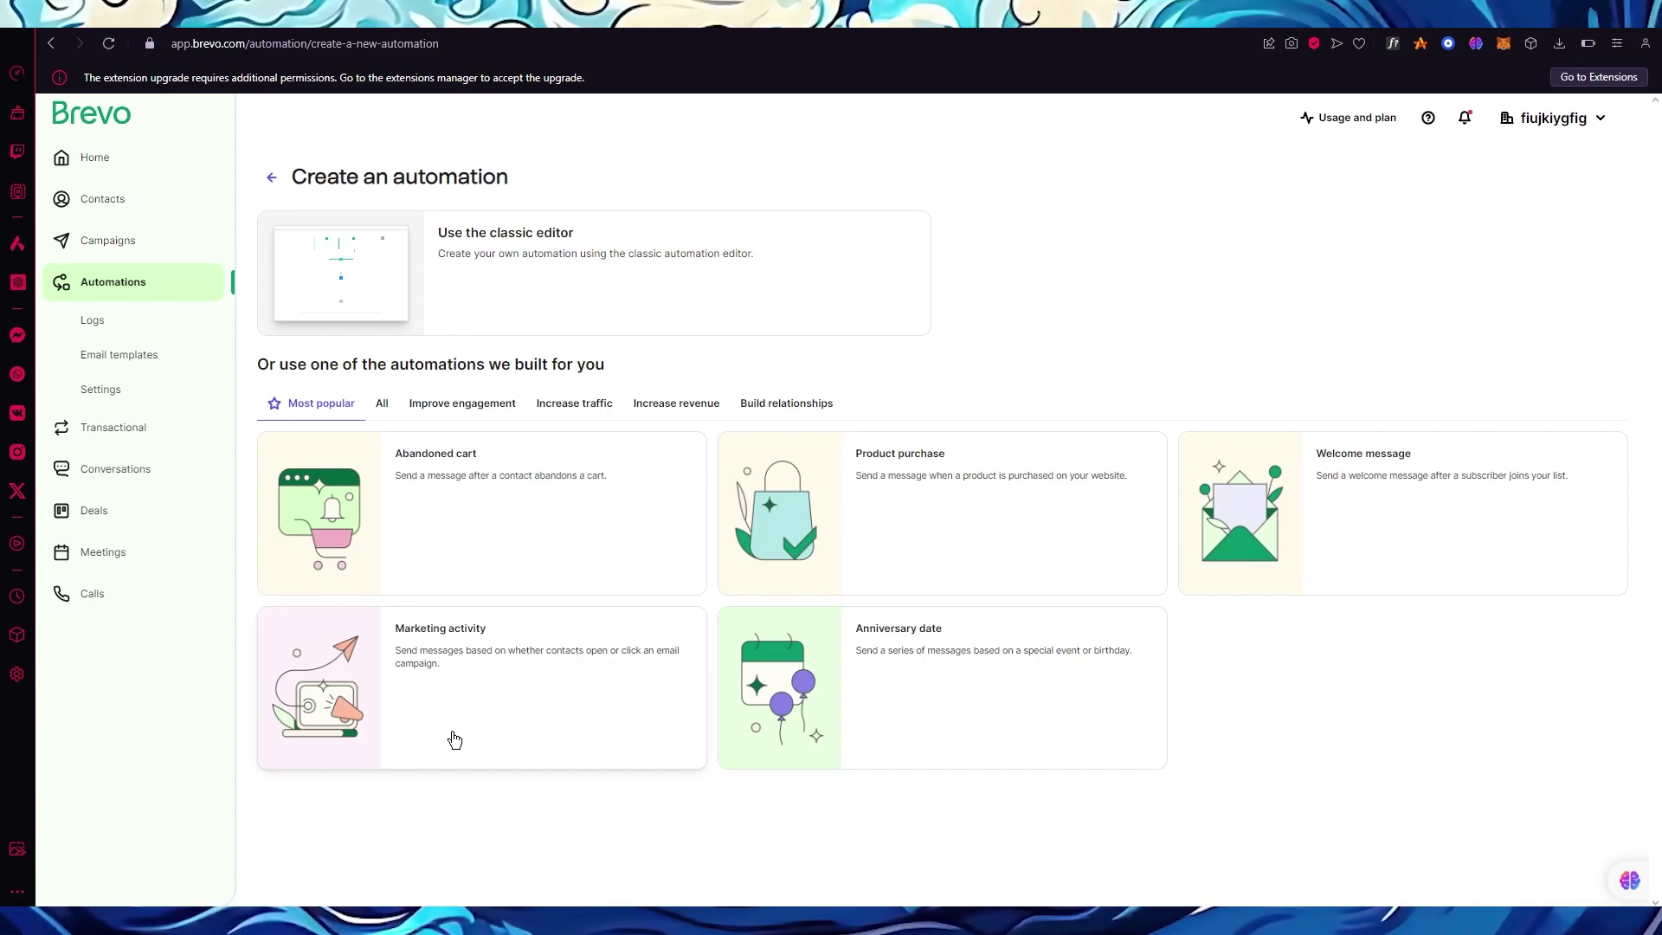
click(518, 284)
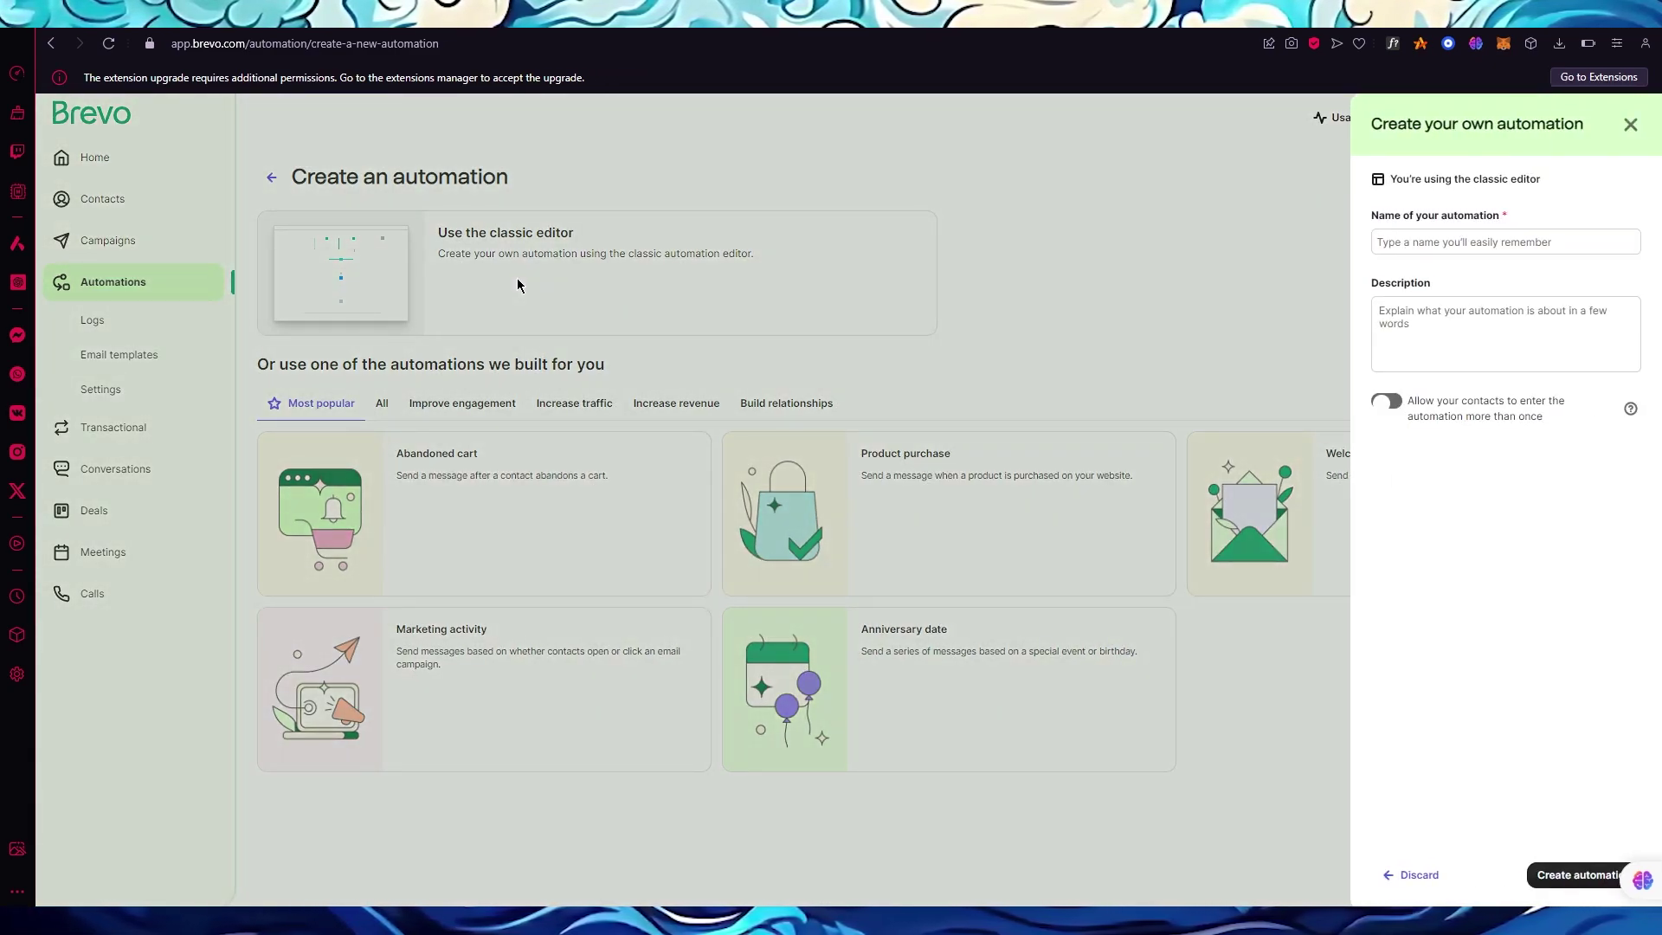
click(1431, 235)
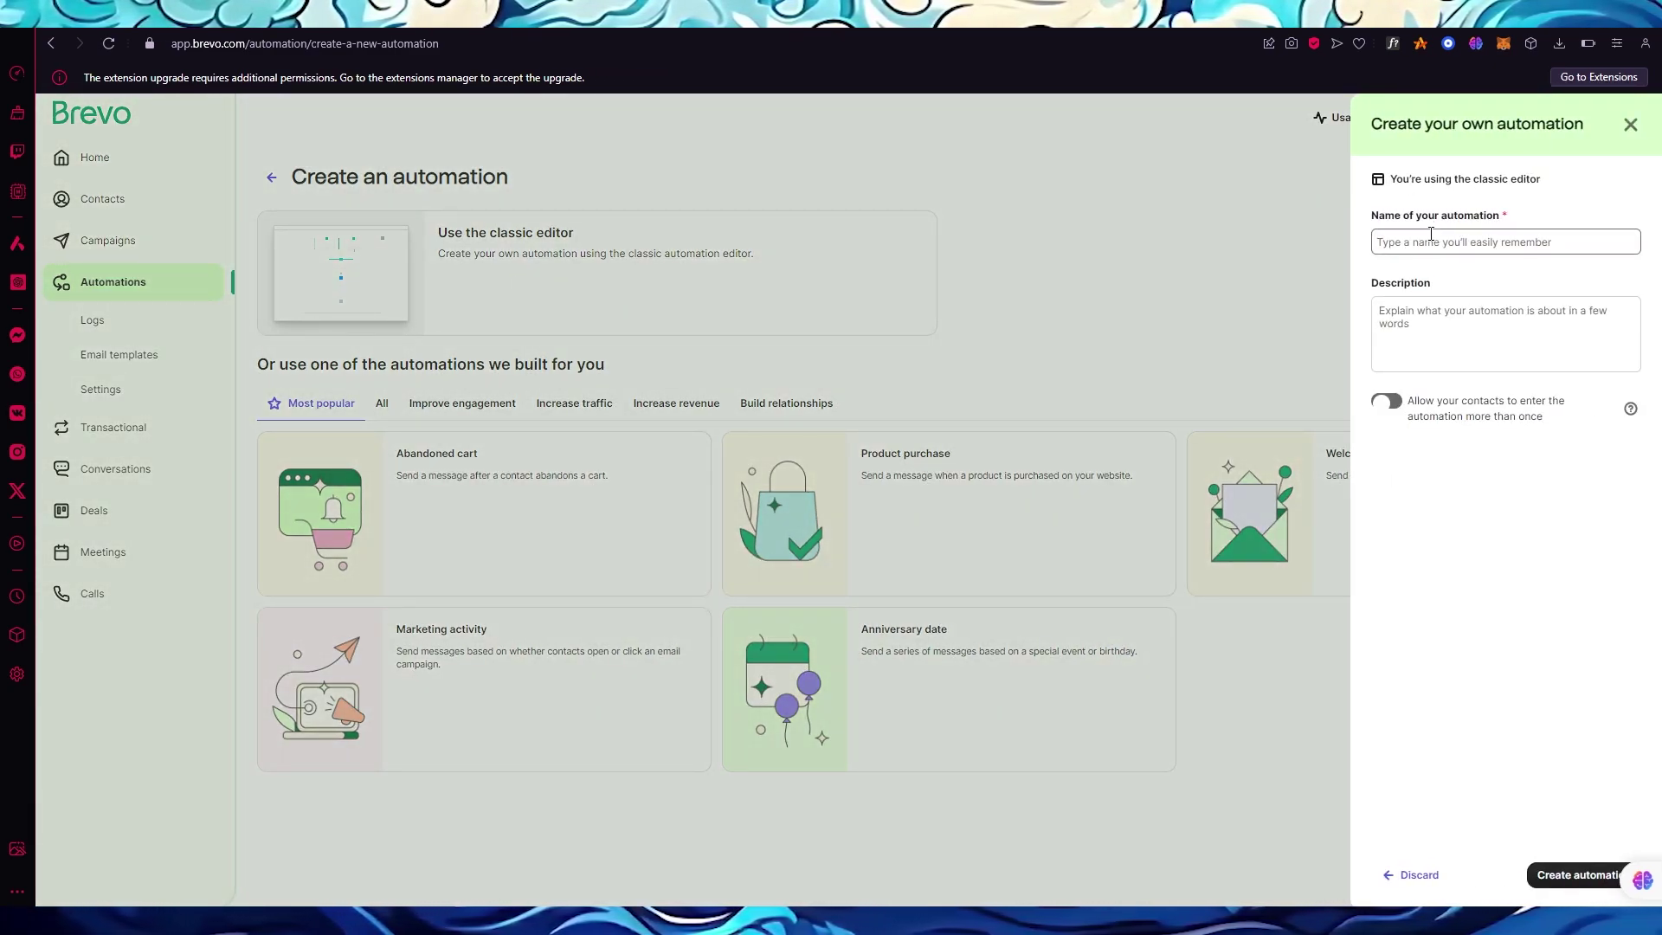
text(t)
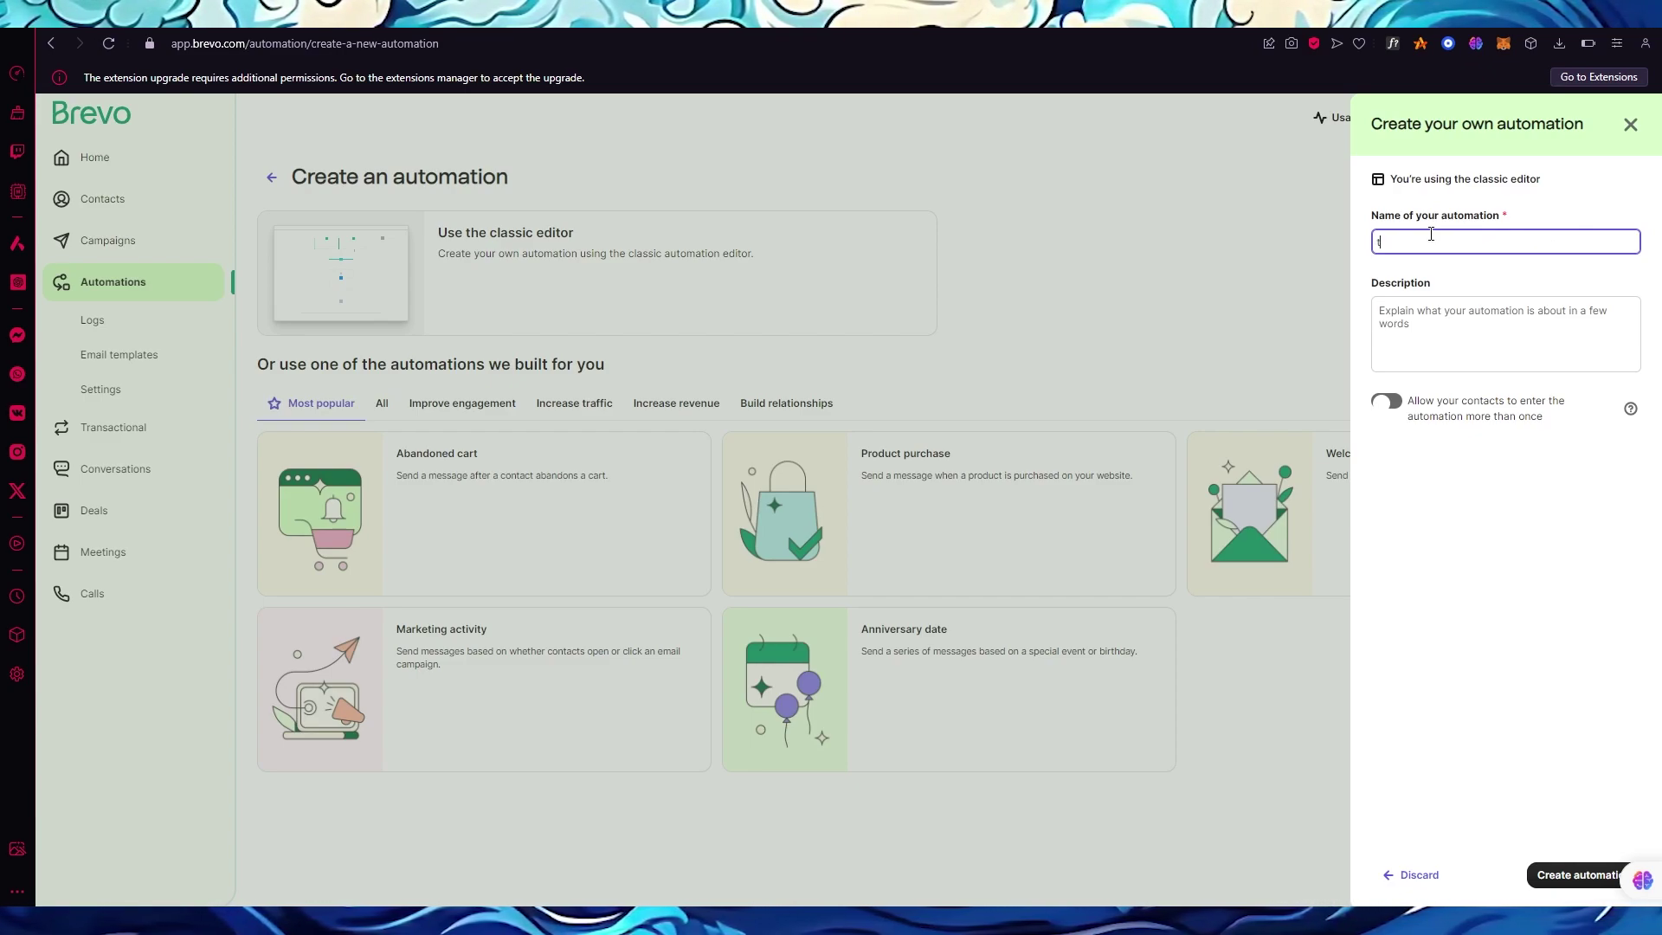
text(est)
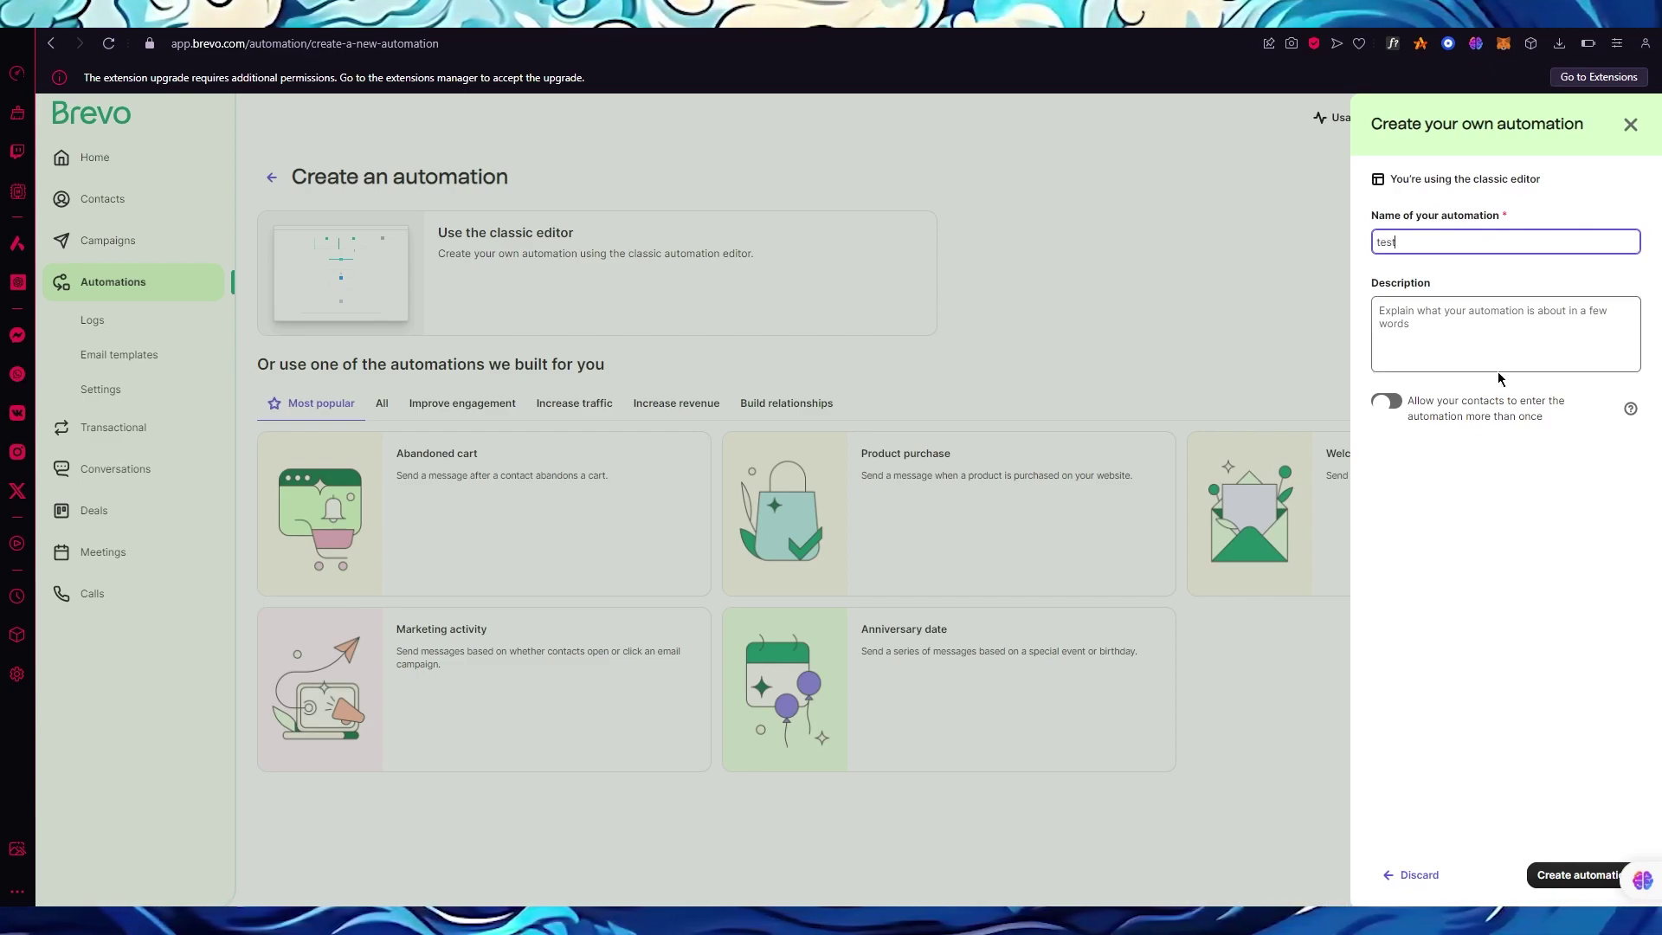
click(1564, 877)
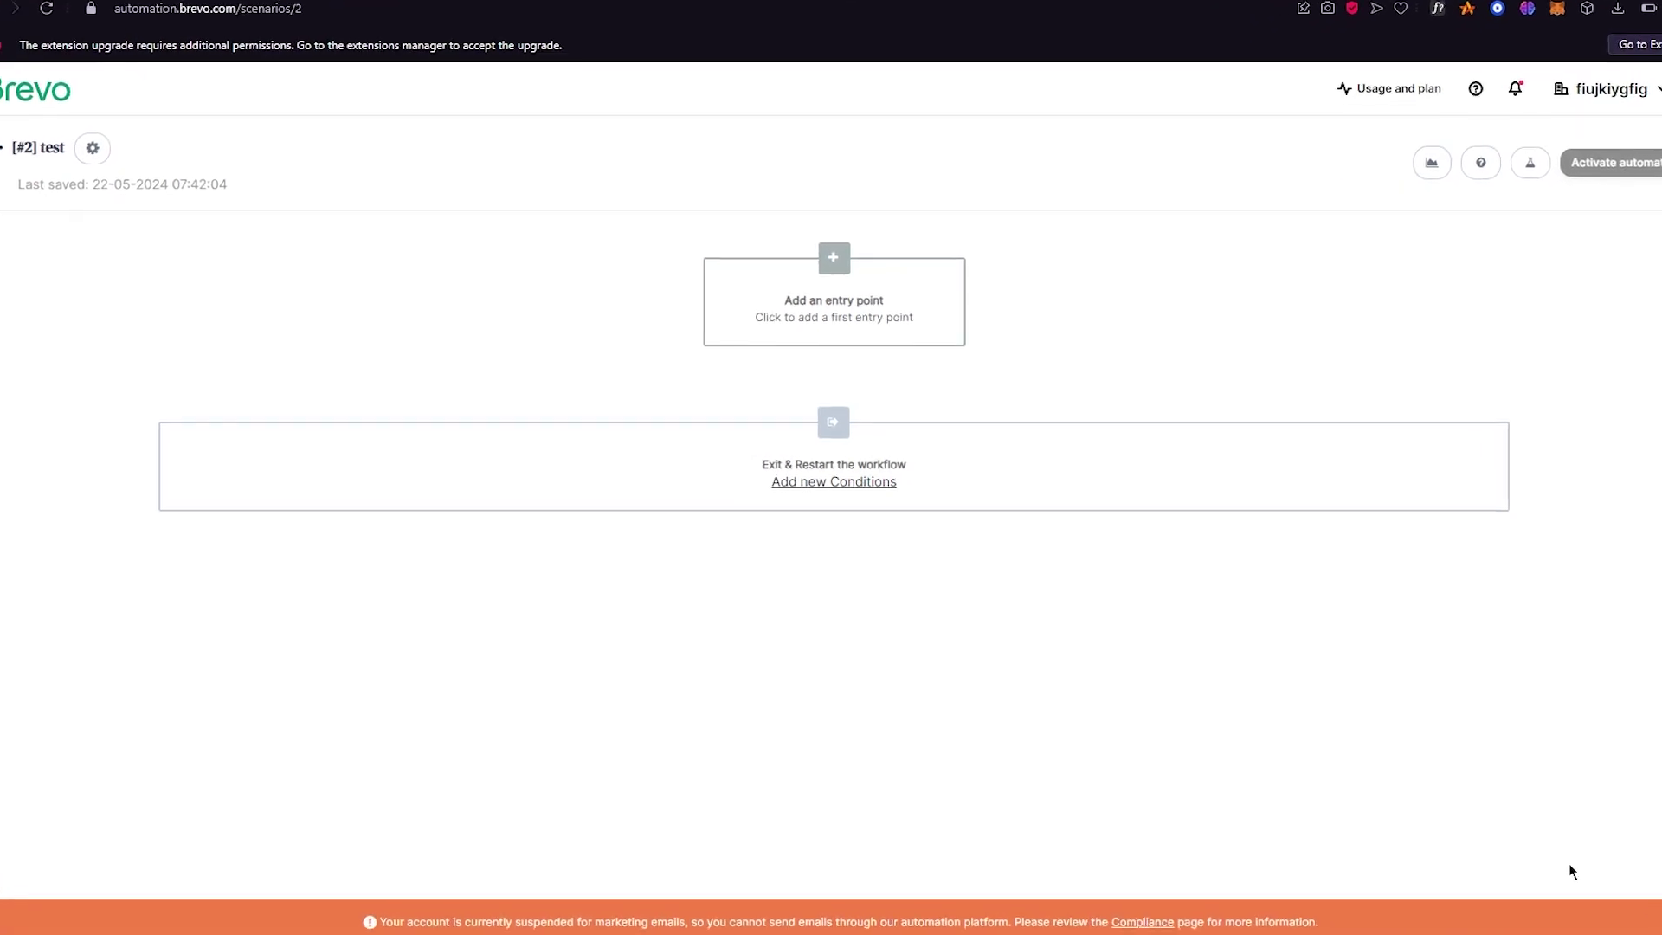
Set the workflow's first entry point to the 'email' custom event.
click(895, 299)
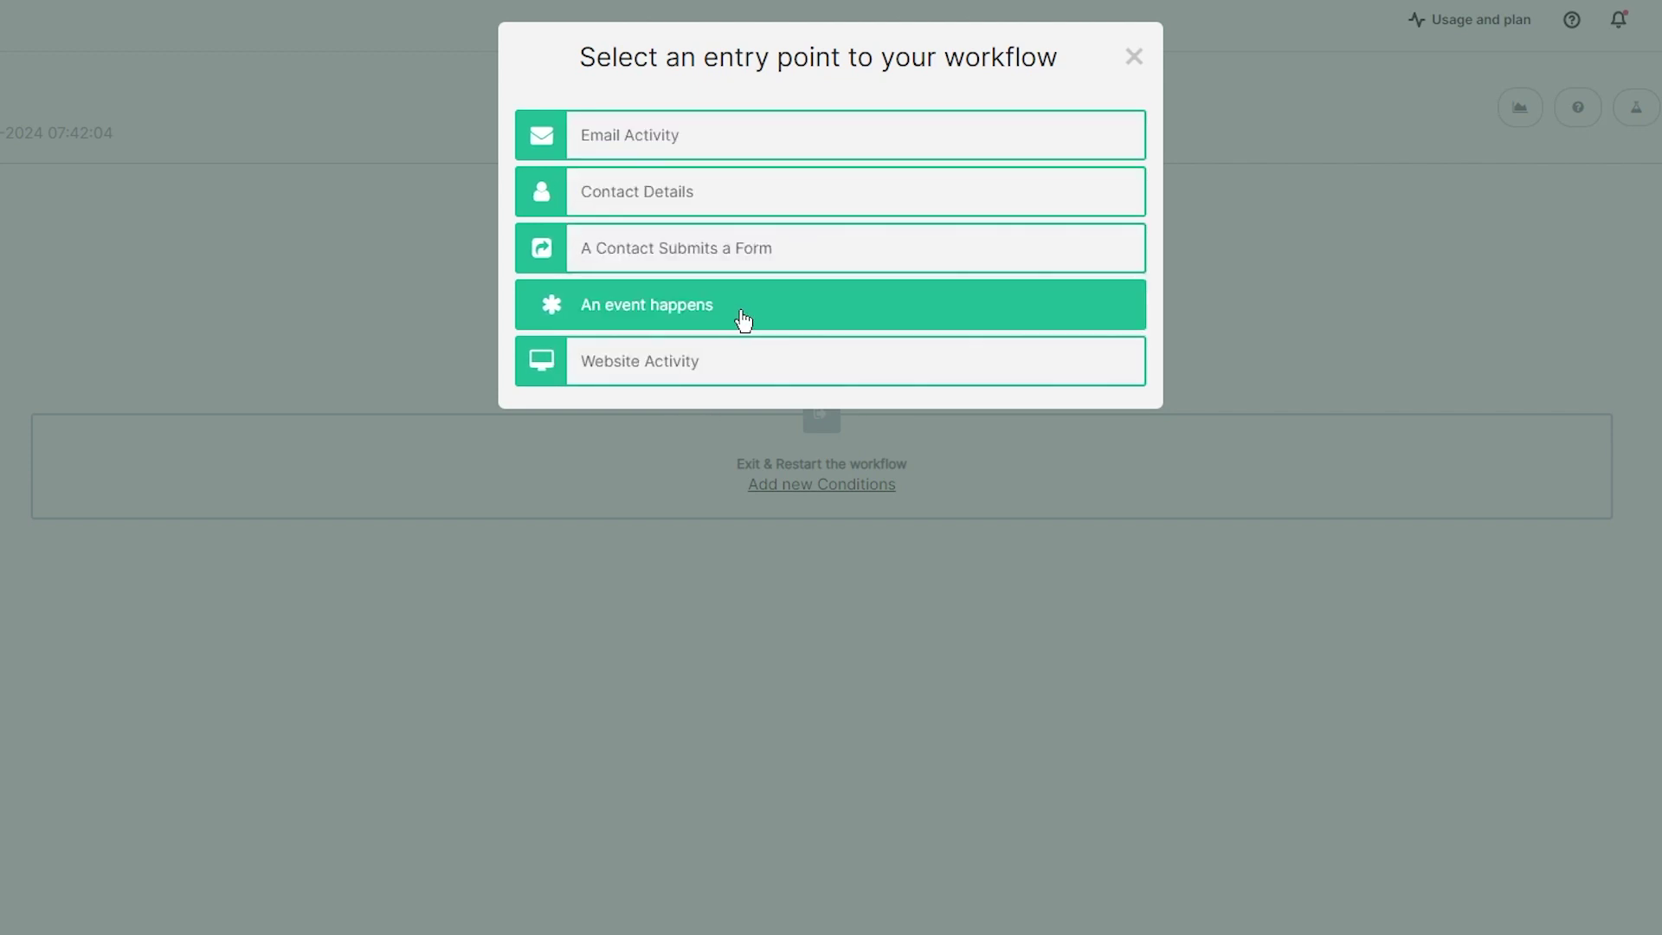
click(694, 307)
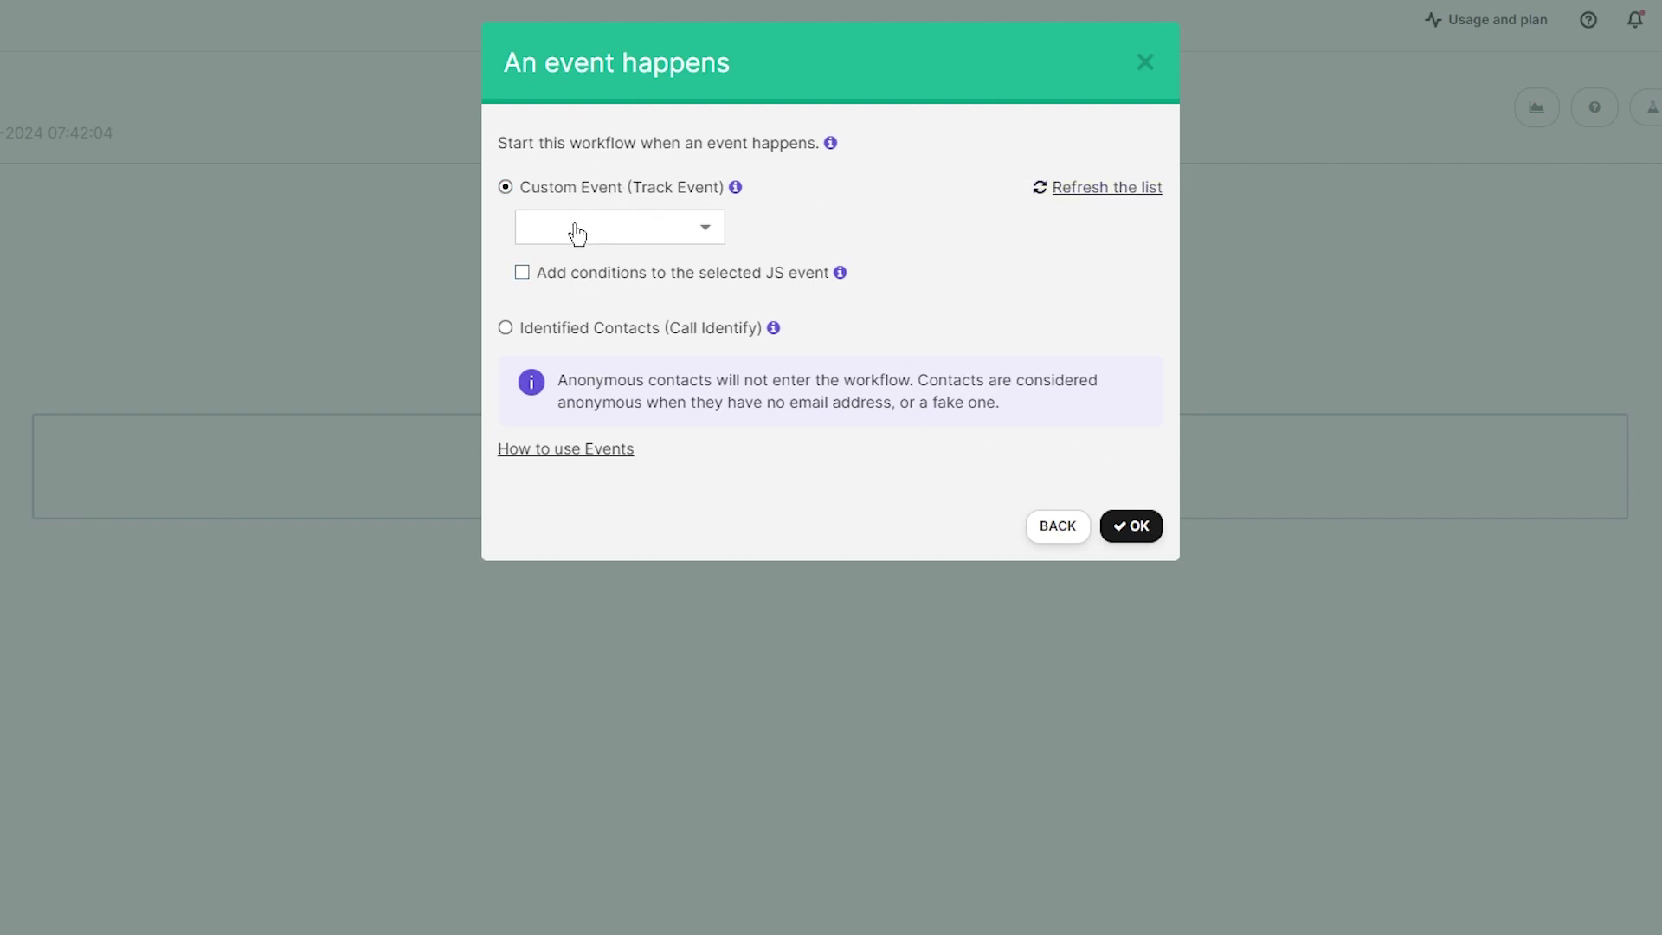
text(mail)
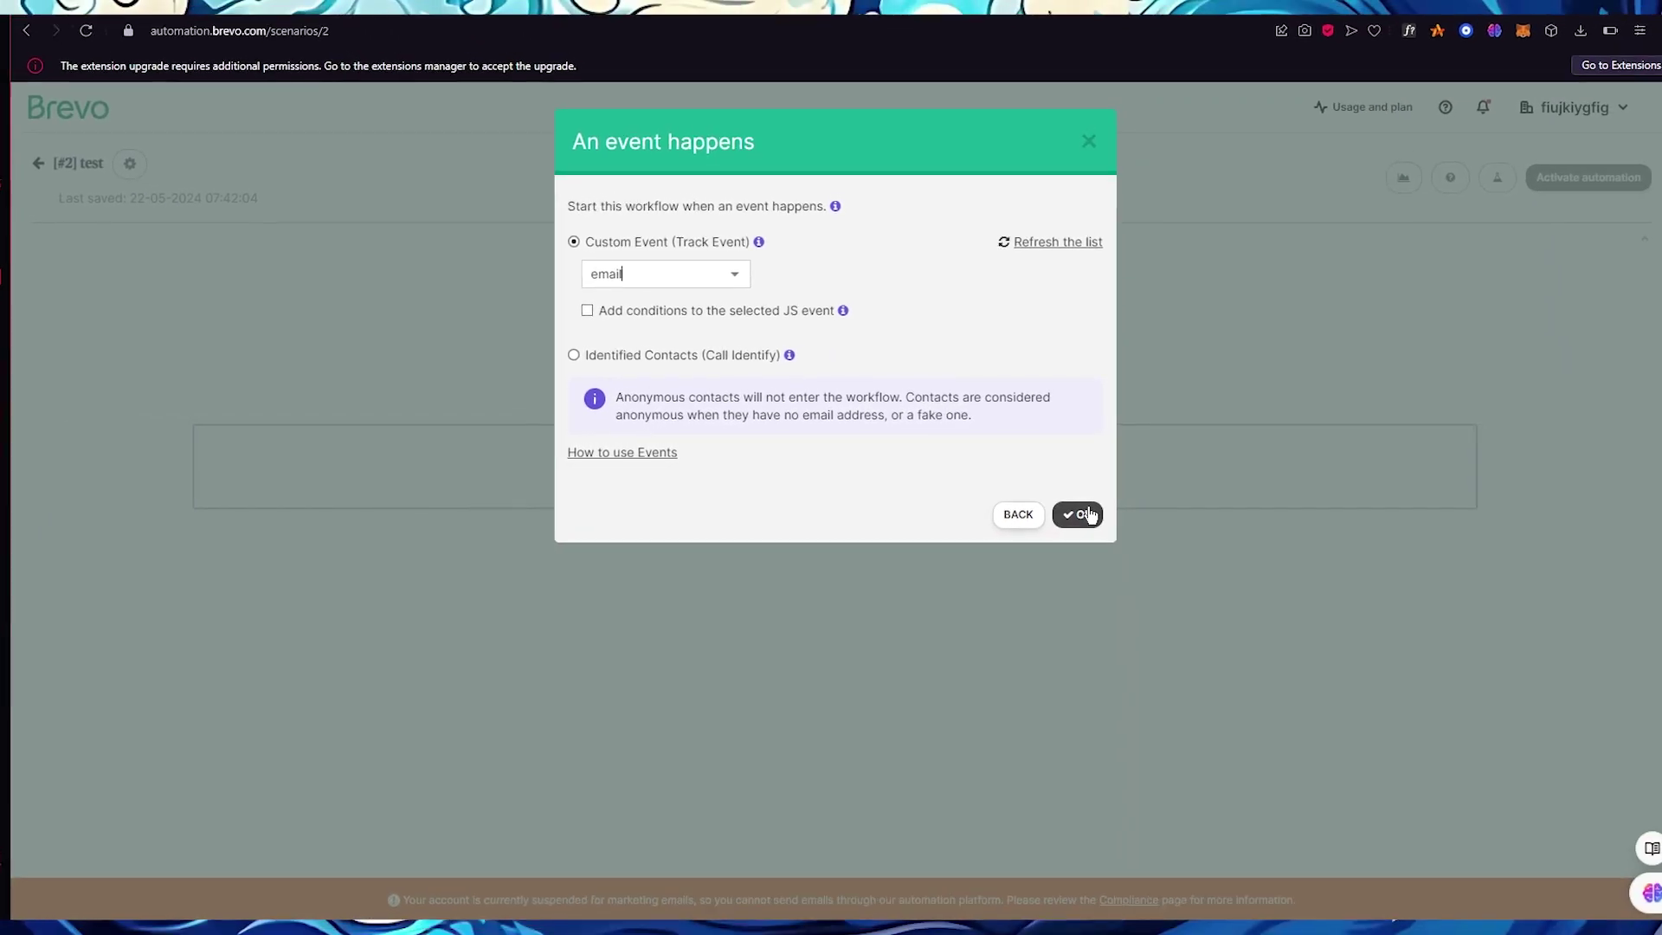
click(1082, 514)
mouse_move(852, 351)
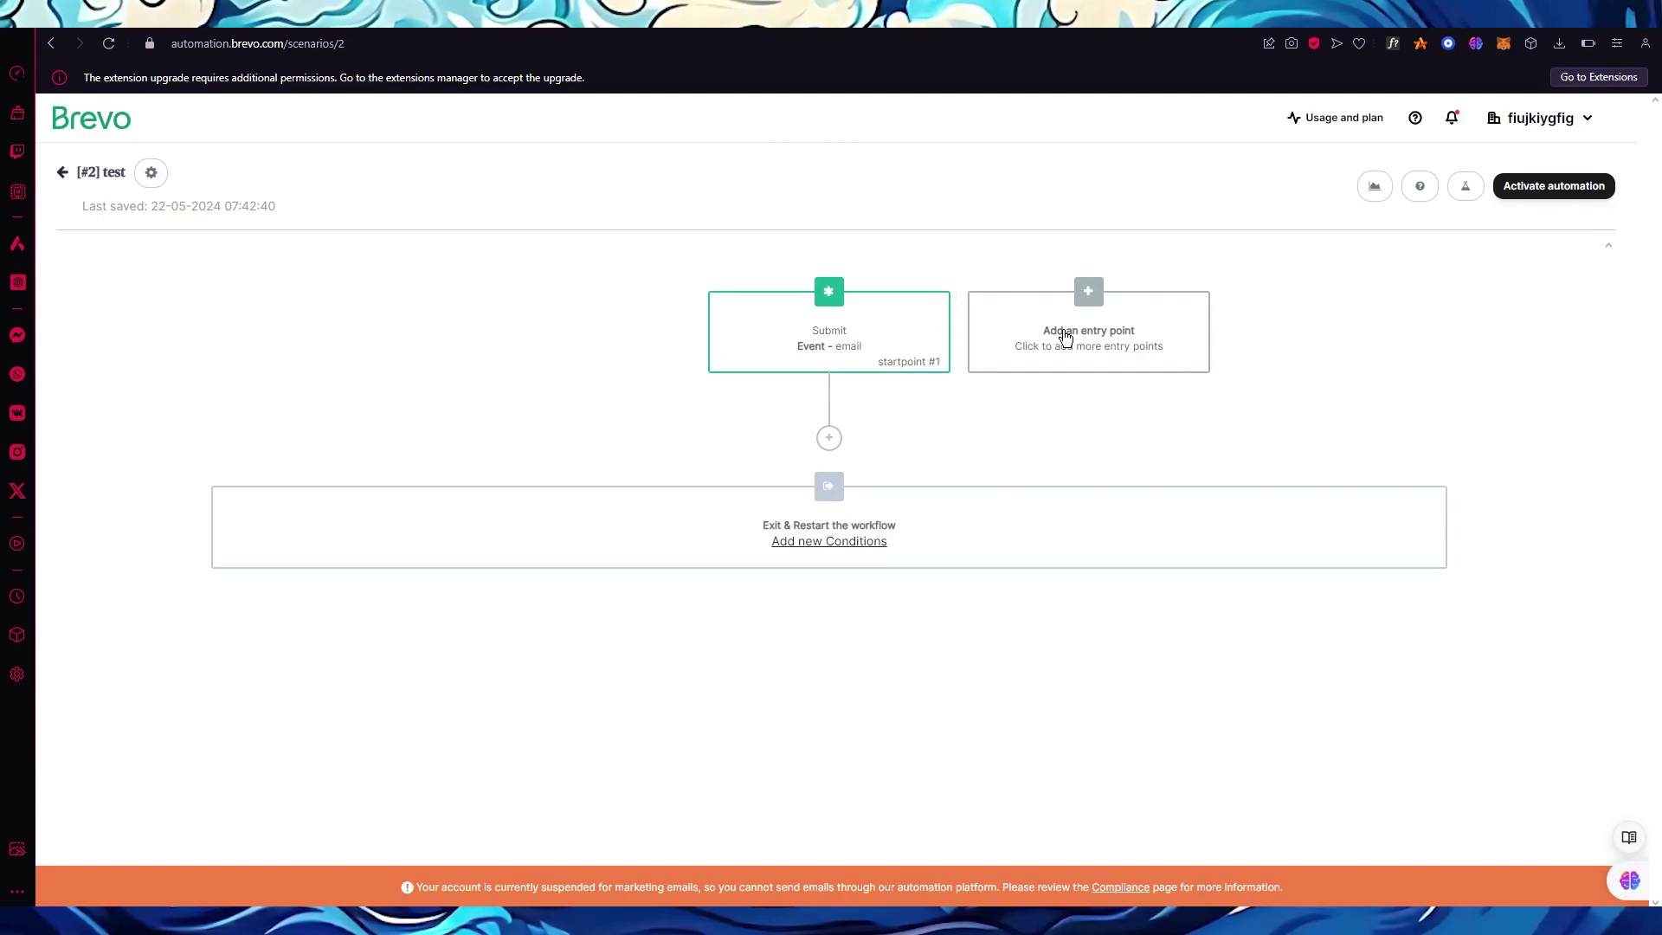
Add a second entry point: contact added to the [#6] identified_contacts list.
click(1010, 342)
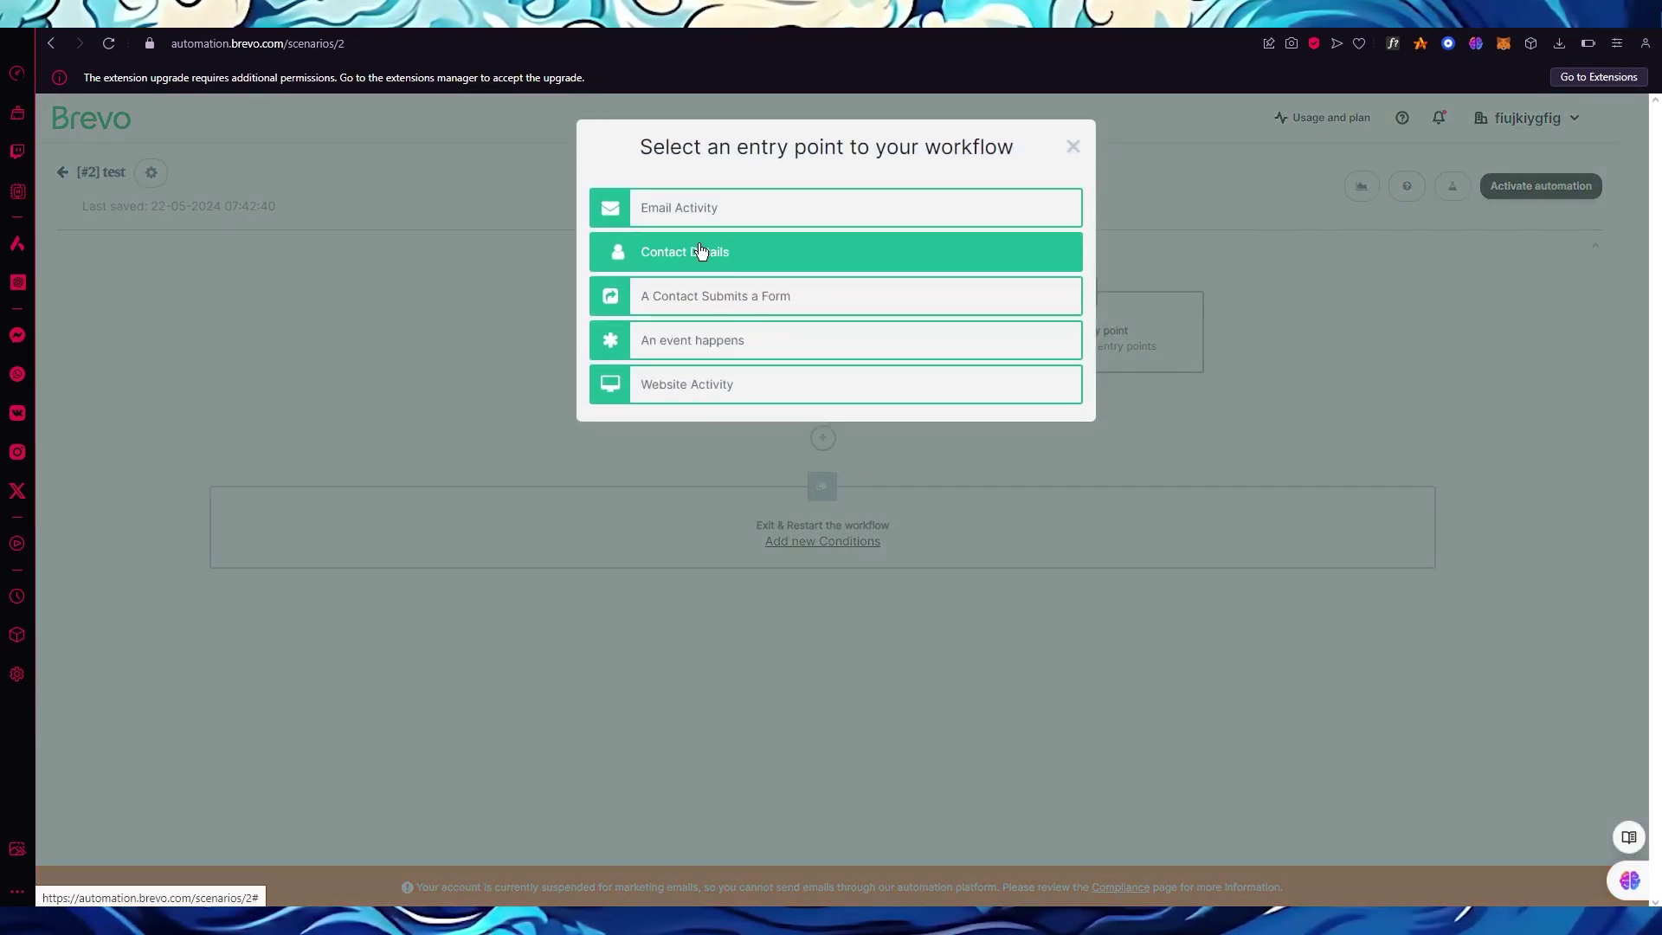
click(706, 251)
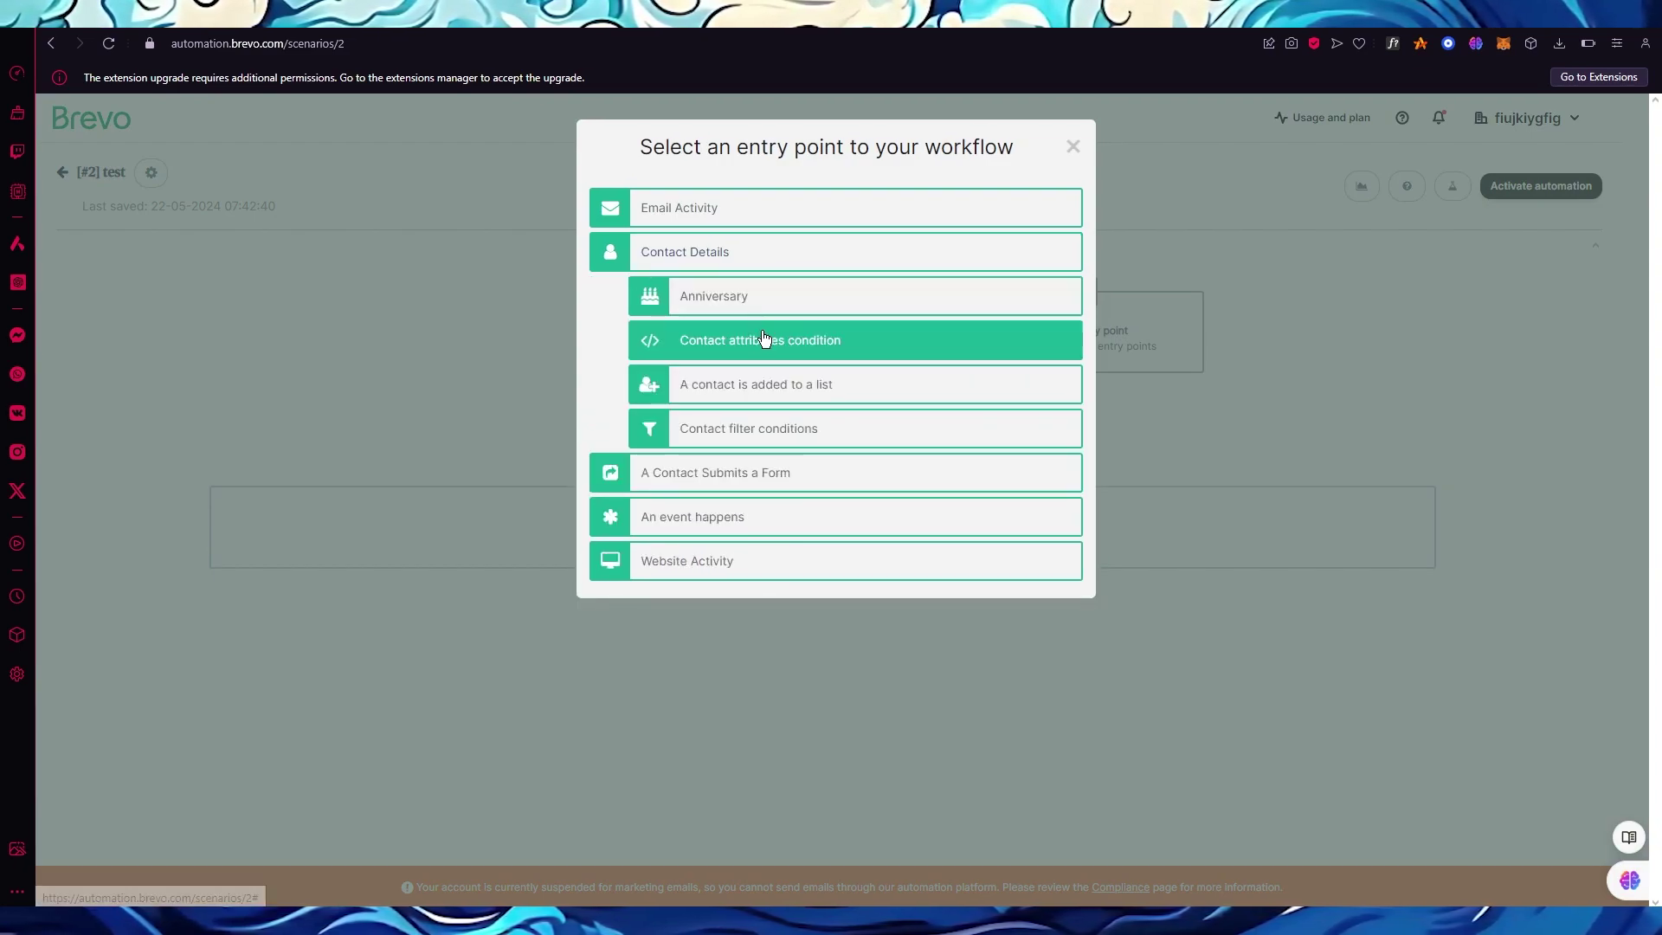
click(786, 383)
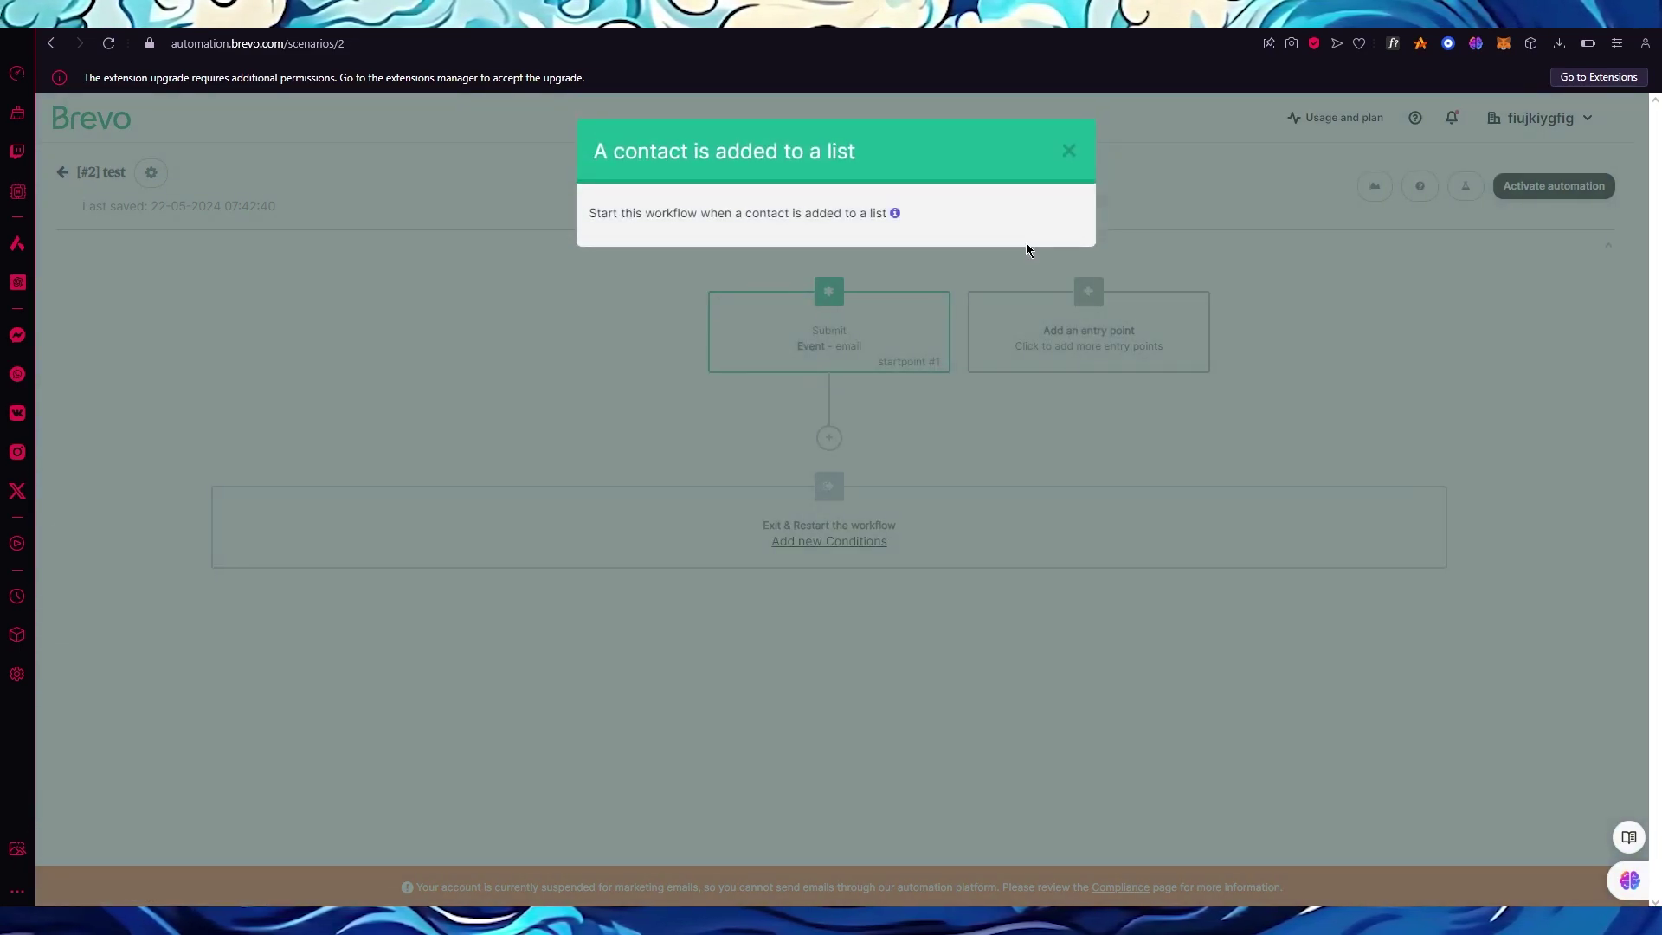
click(1044, 310)
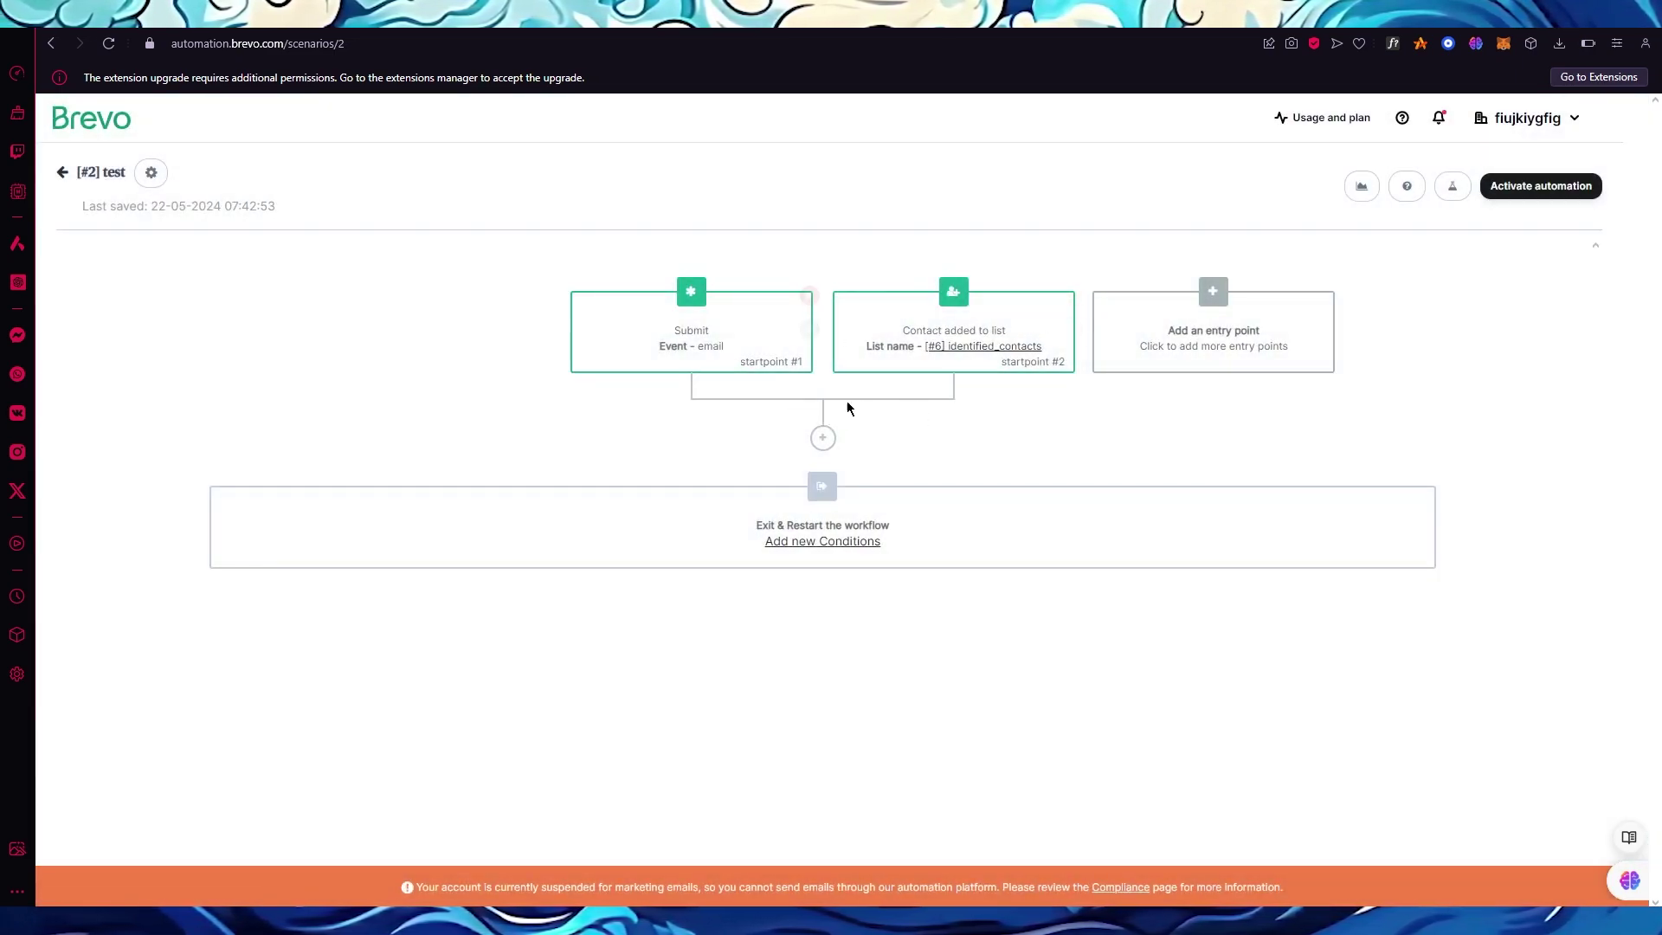
Try adding a Send an email step after the entry points, then cancel it.
click(822, 442)
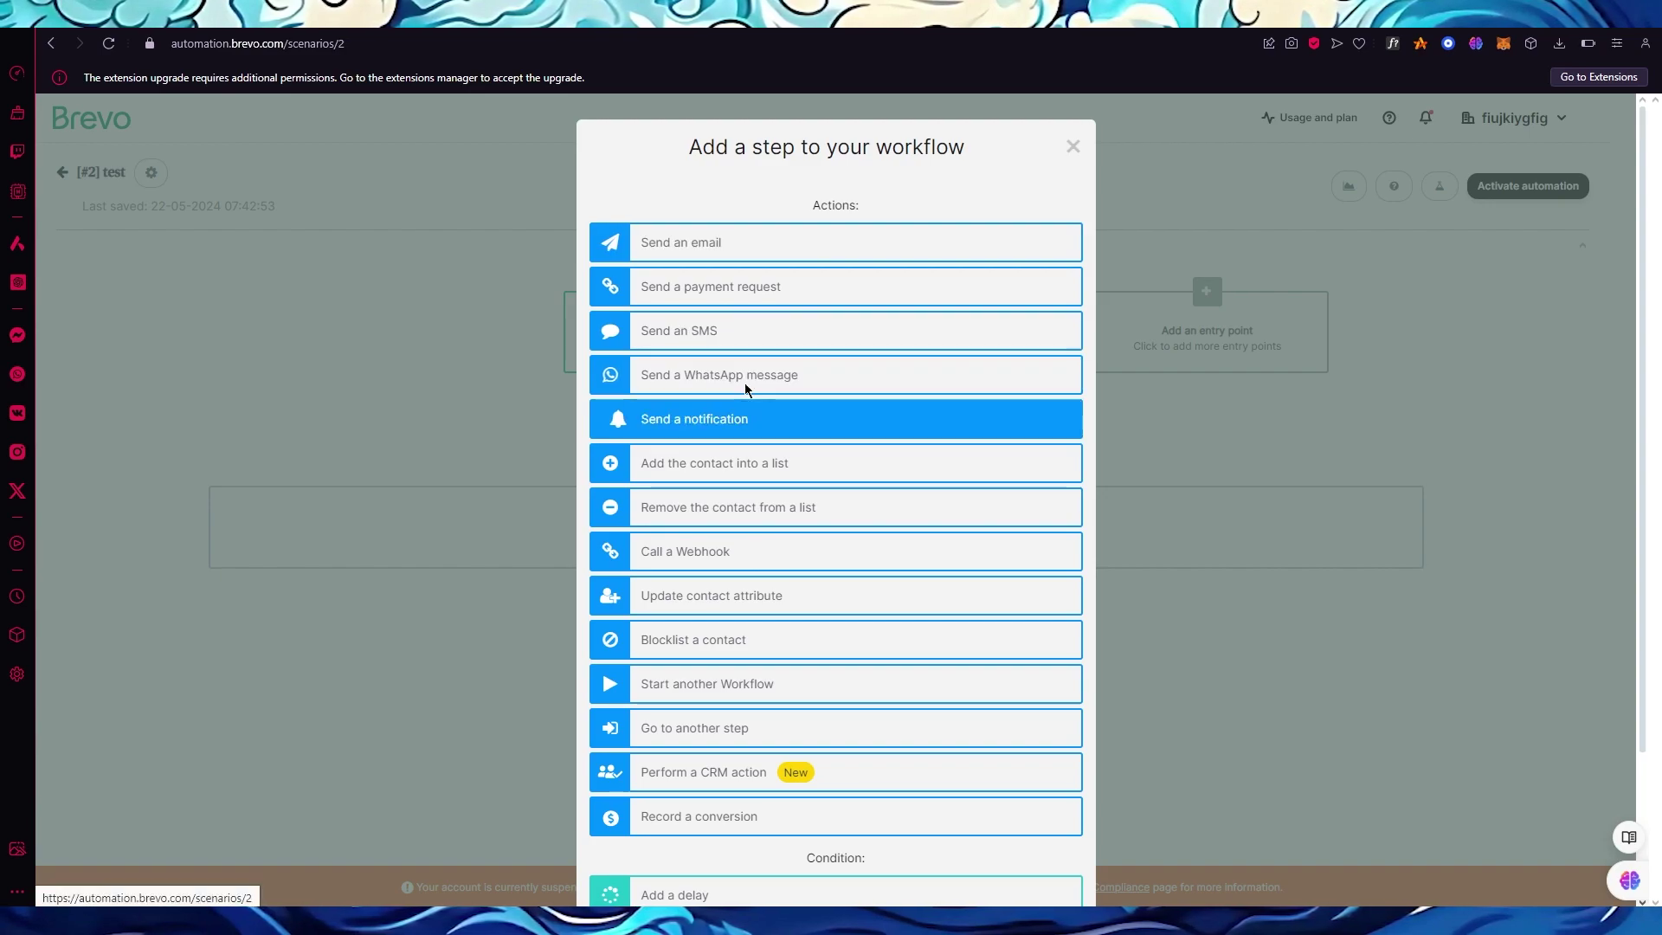
click(764, 247)
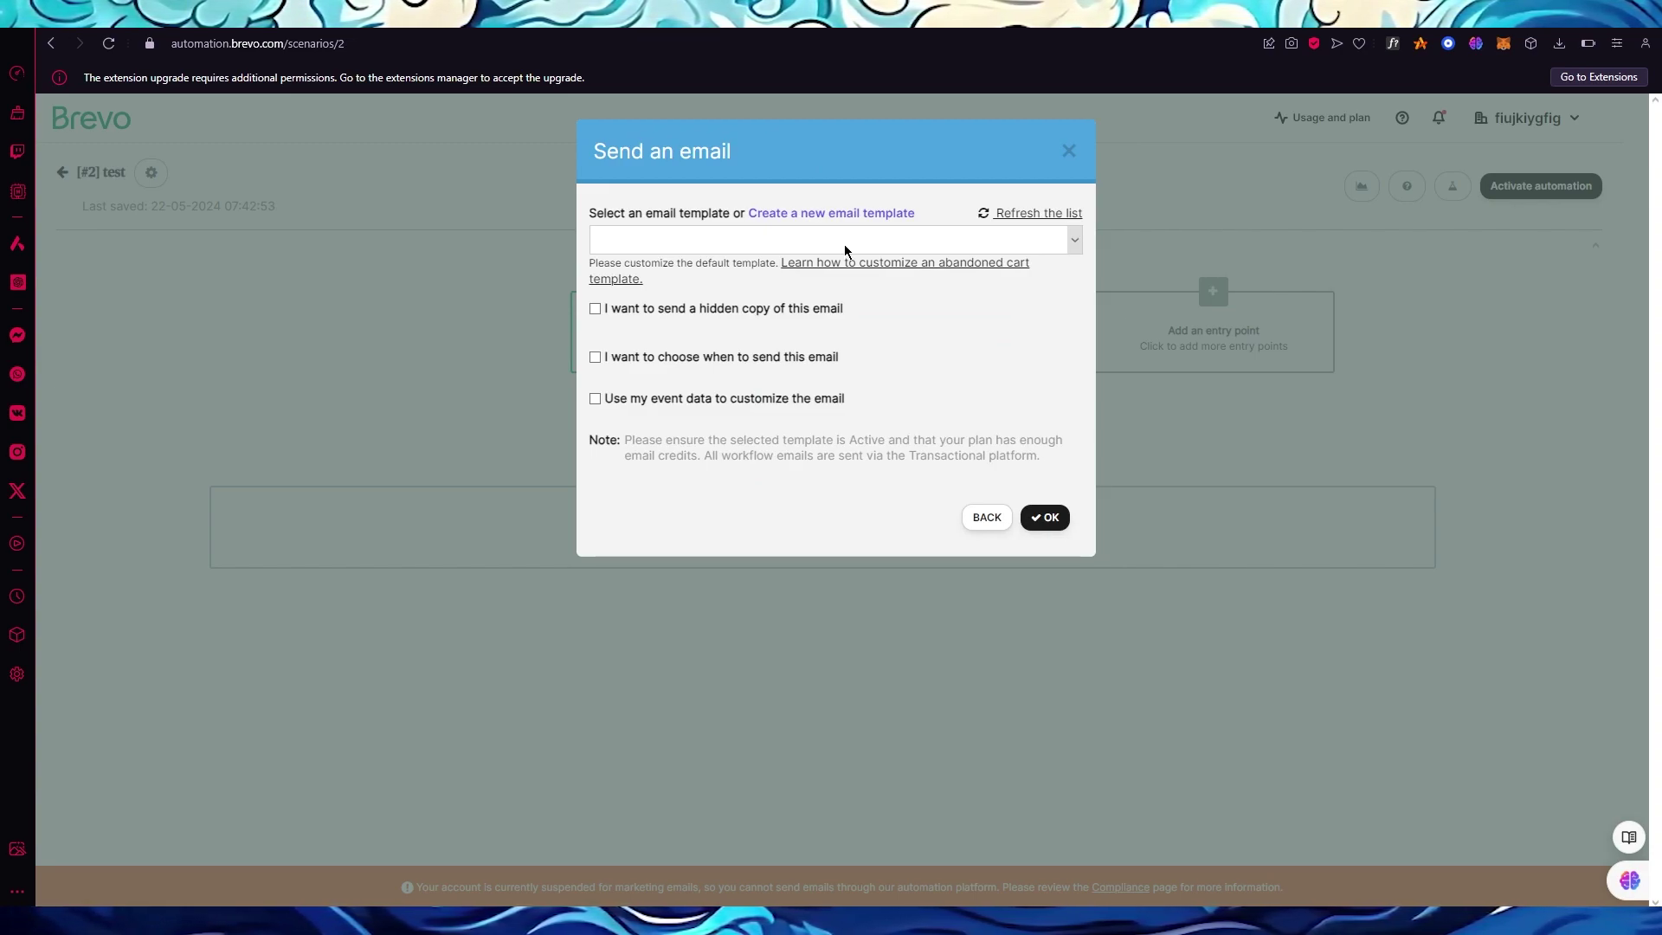
click(845, 251)
click(844, 250)
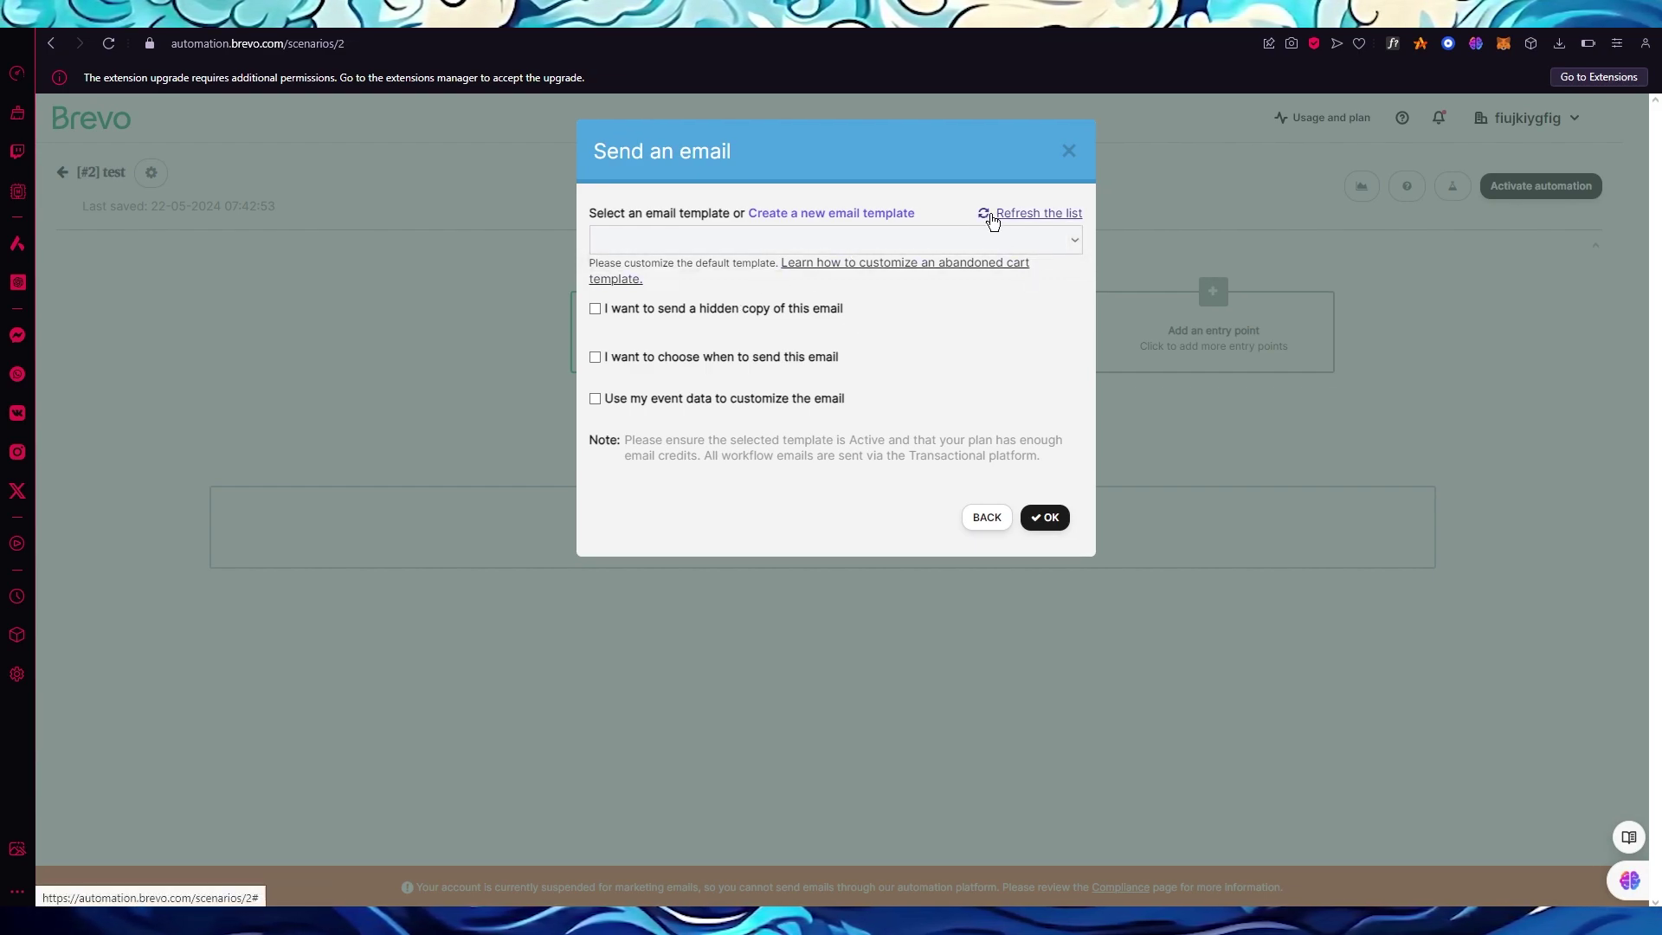
click(1049, 513)
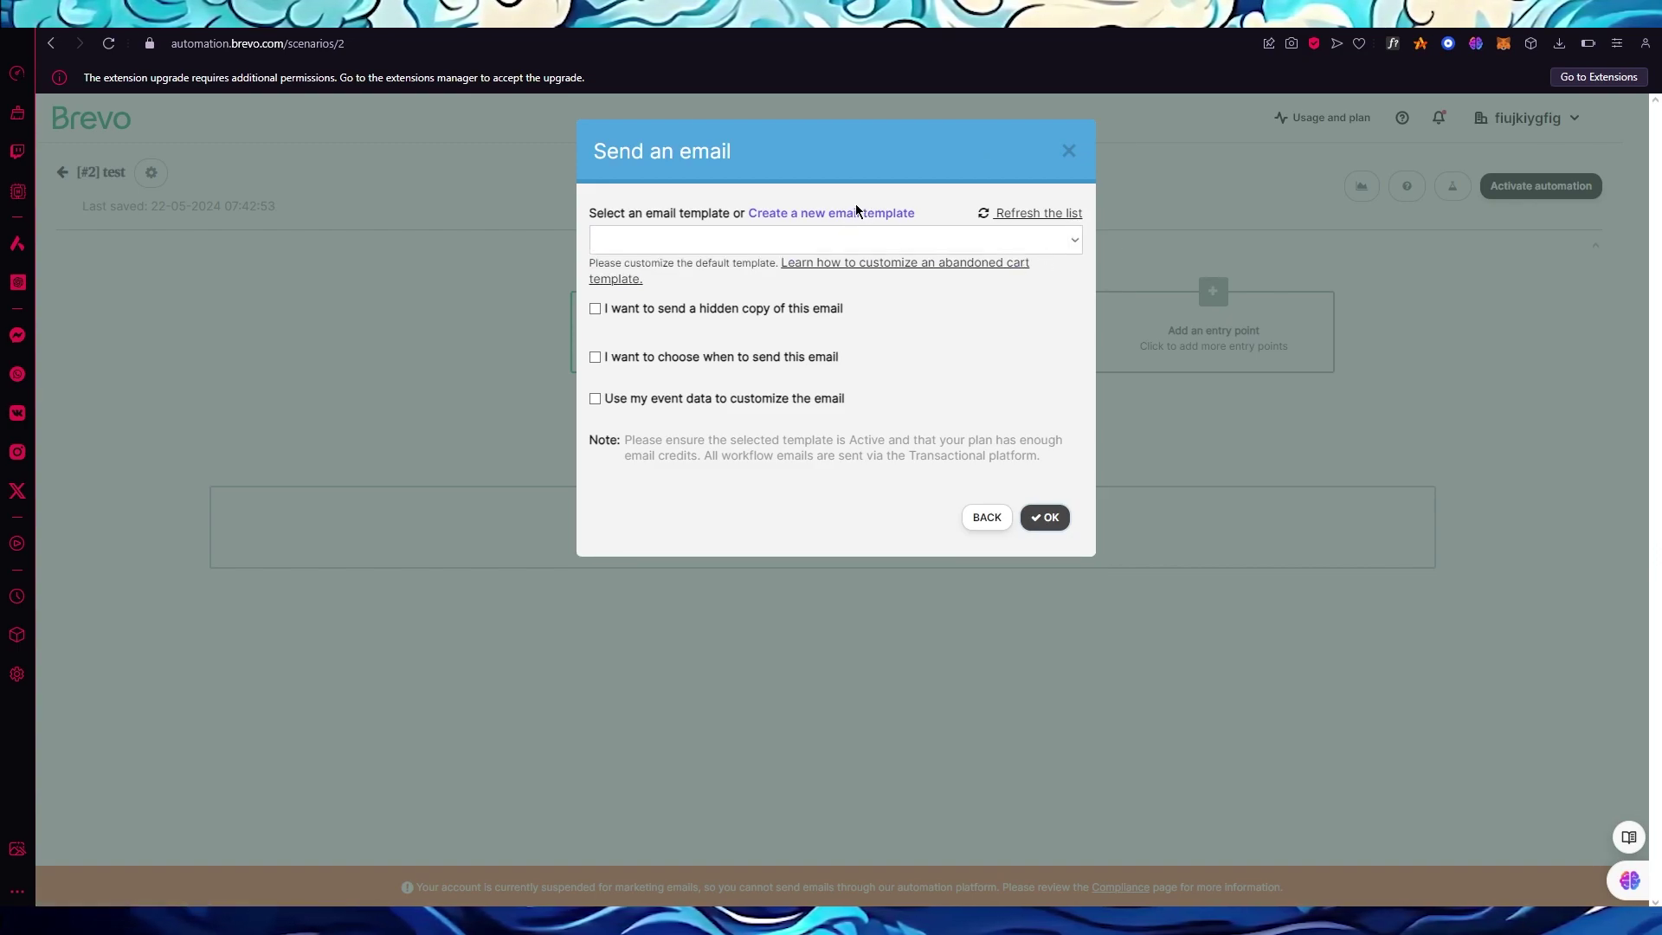
click(690, 648)
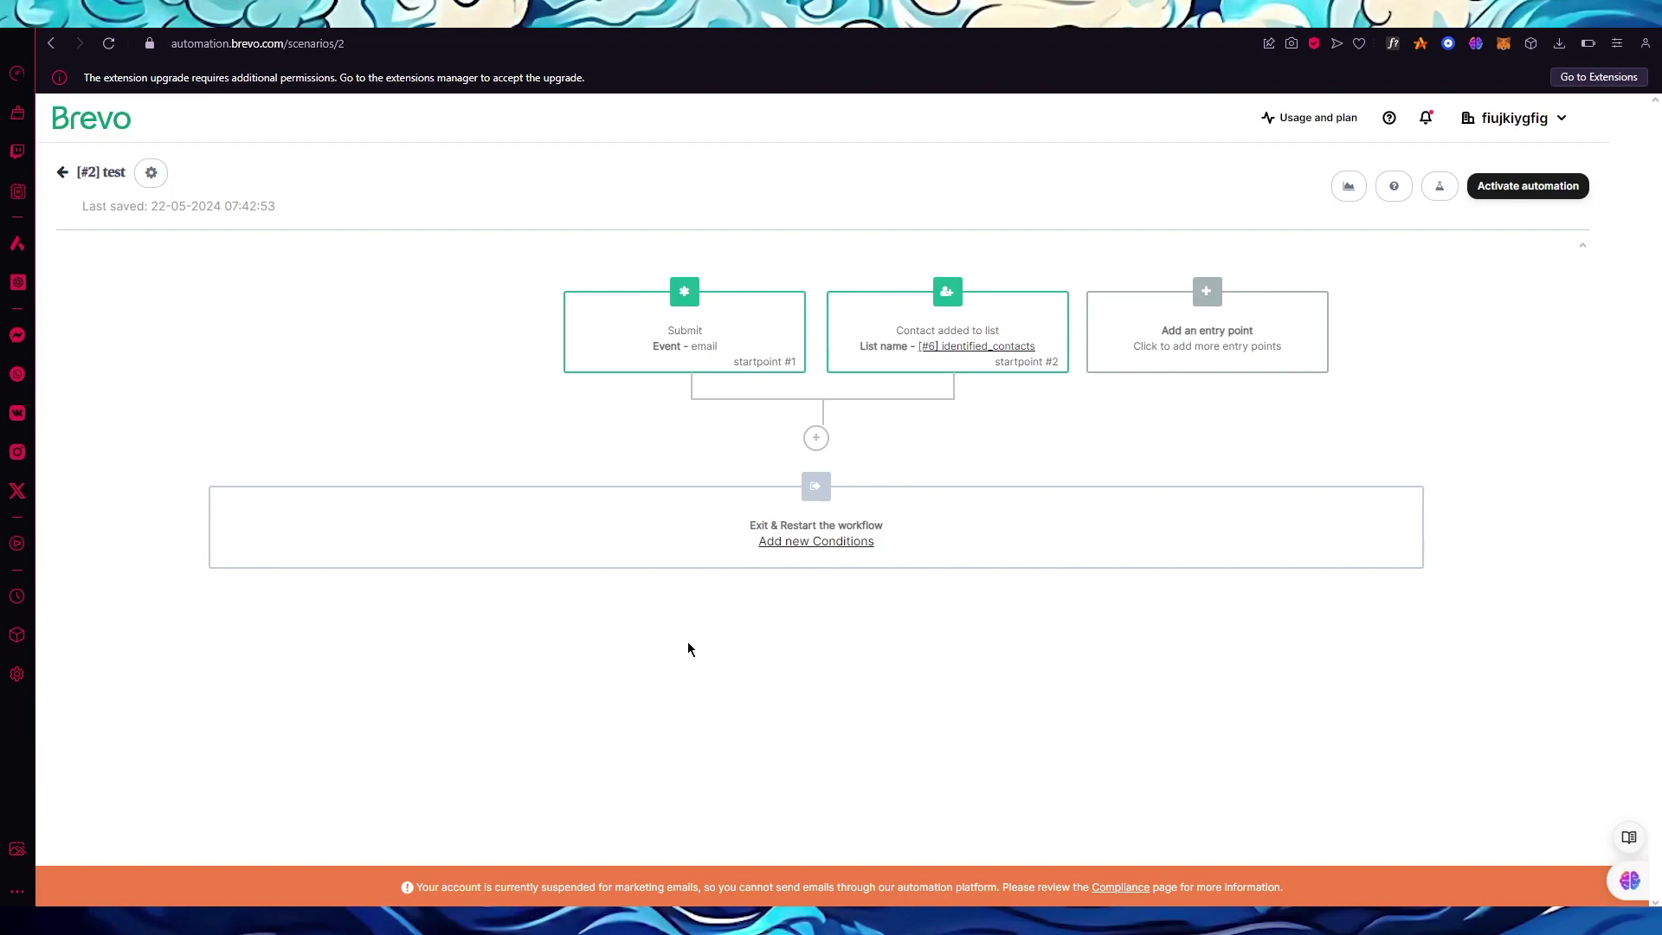
Add an 'Add the contact into a list' step targeting [#6] identified_contacts.
click(812, 443)
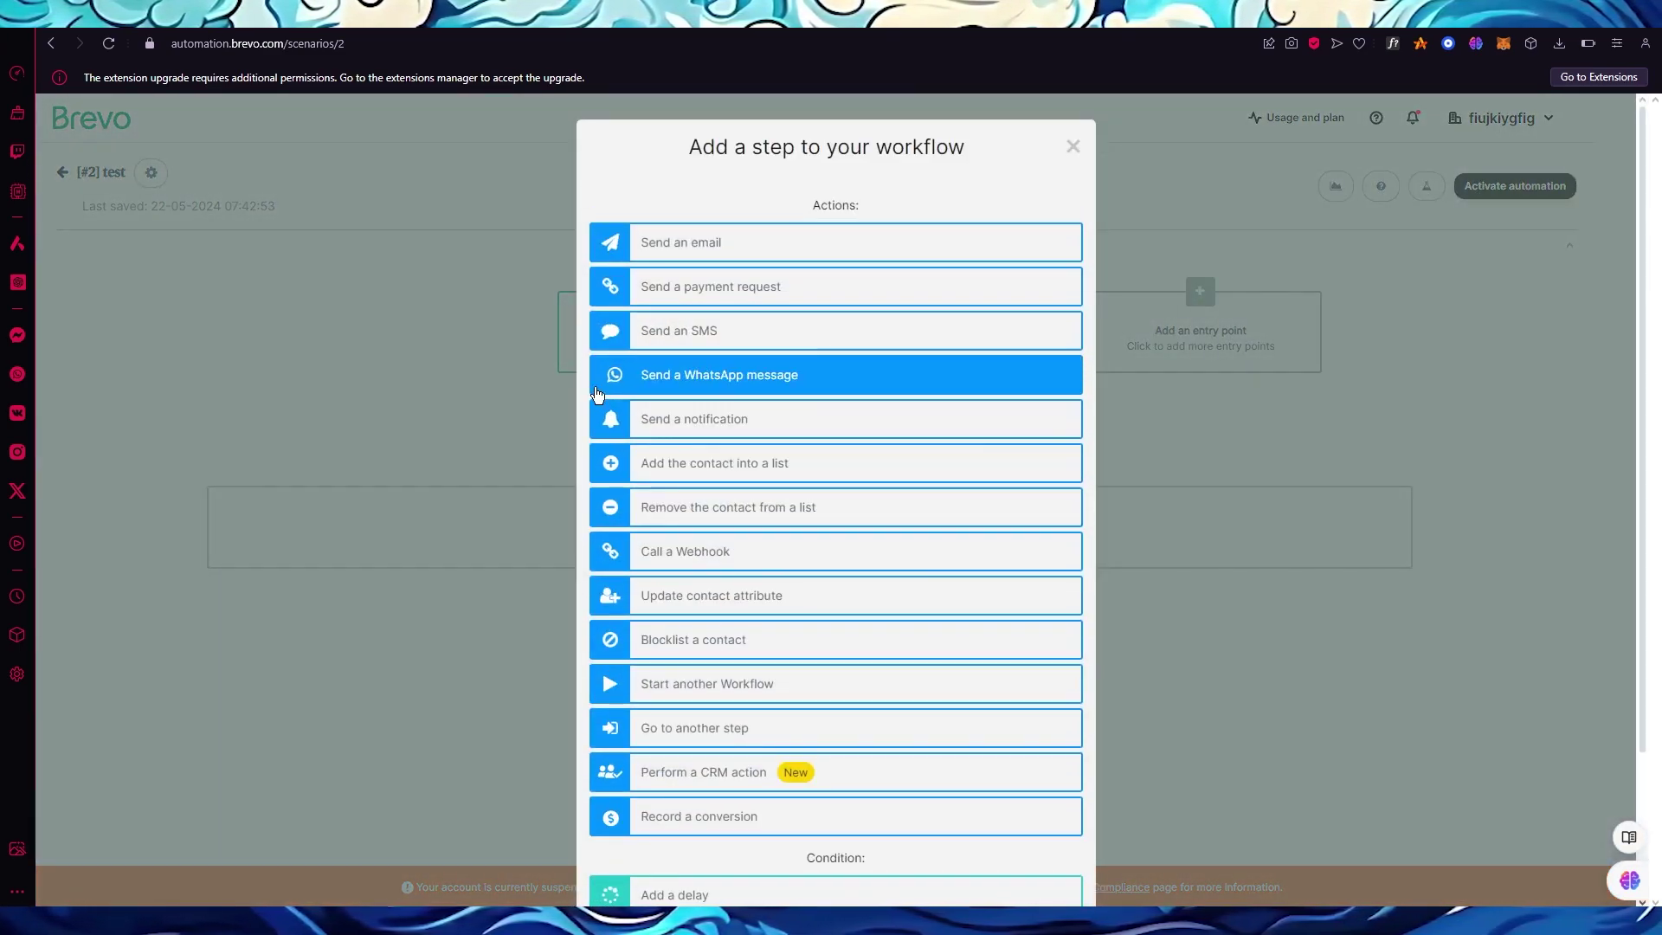
click(786, 451)
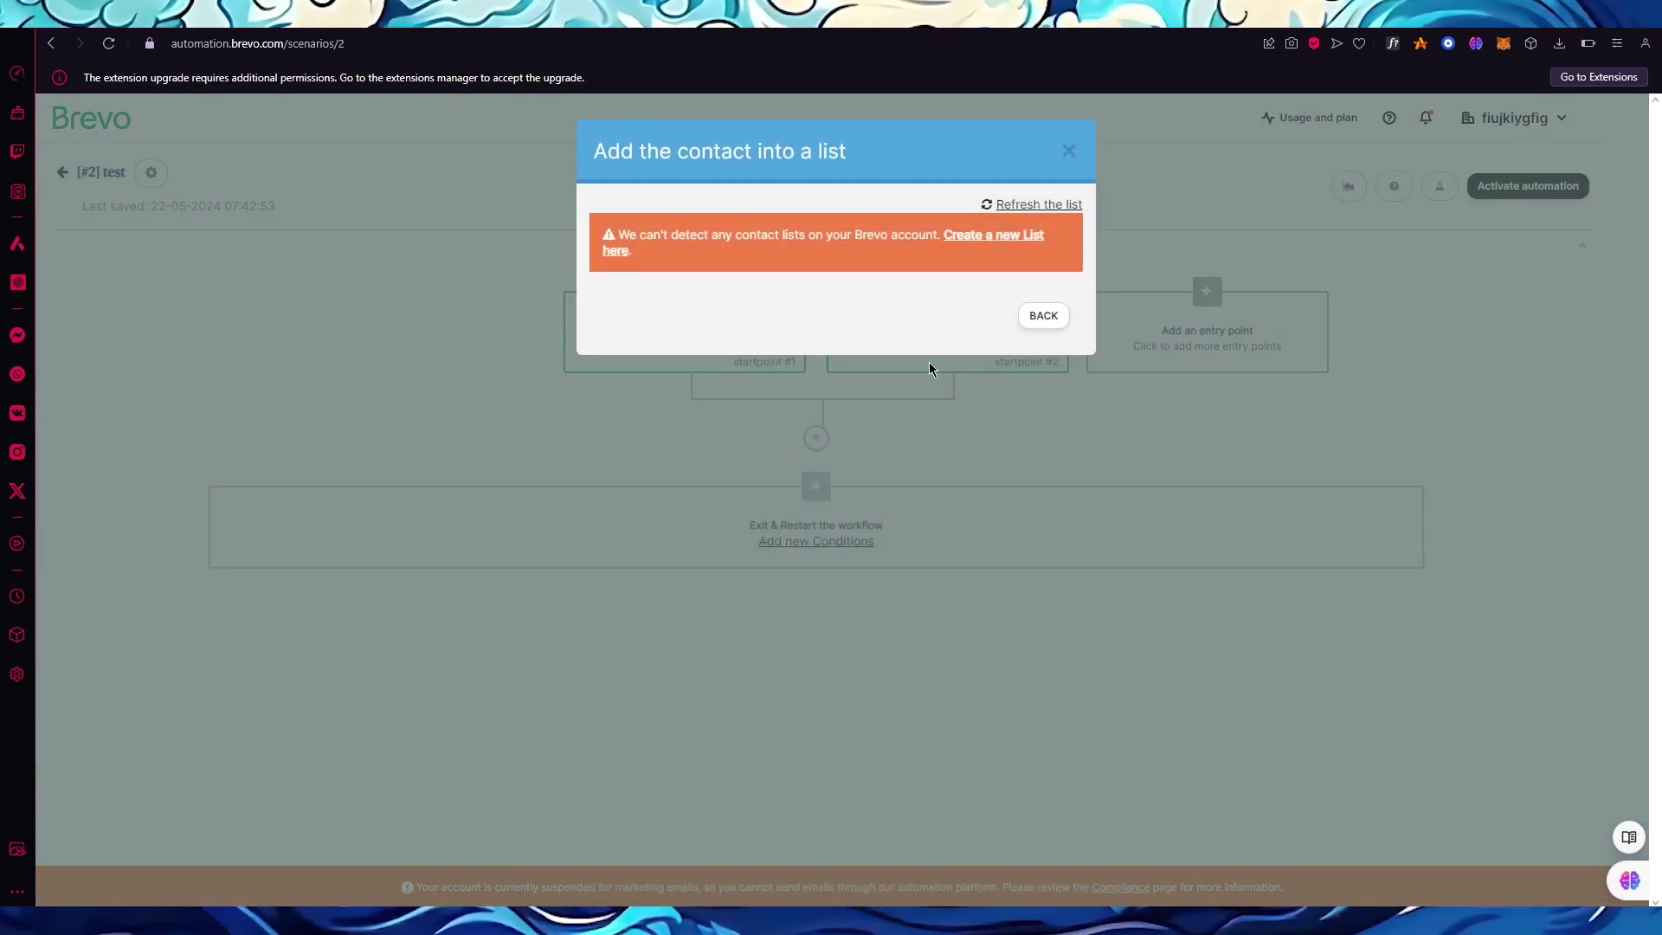
click(1051, 367)
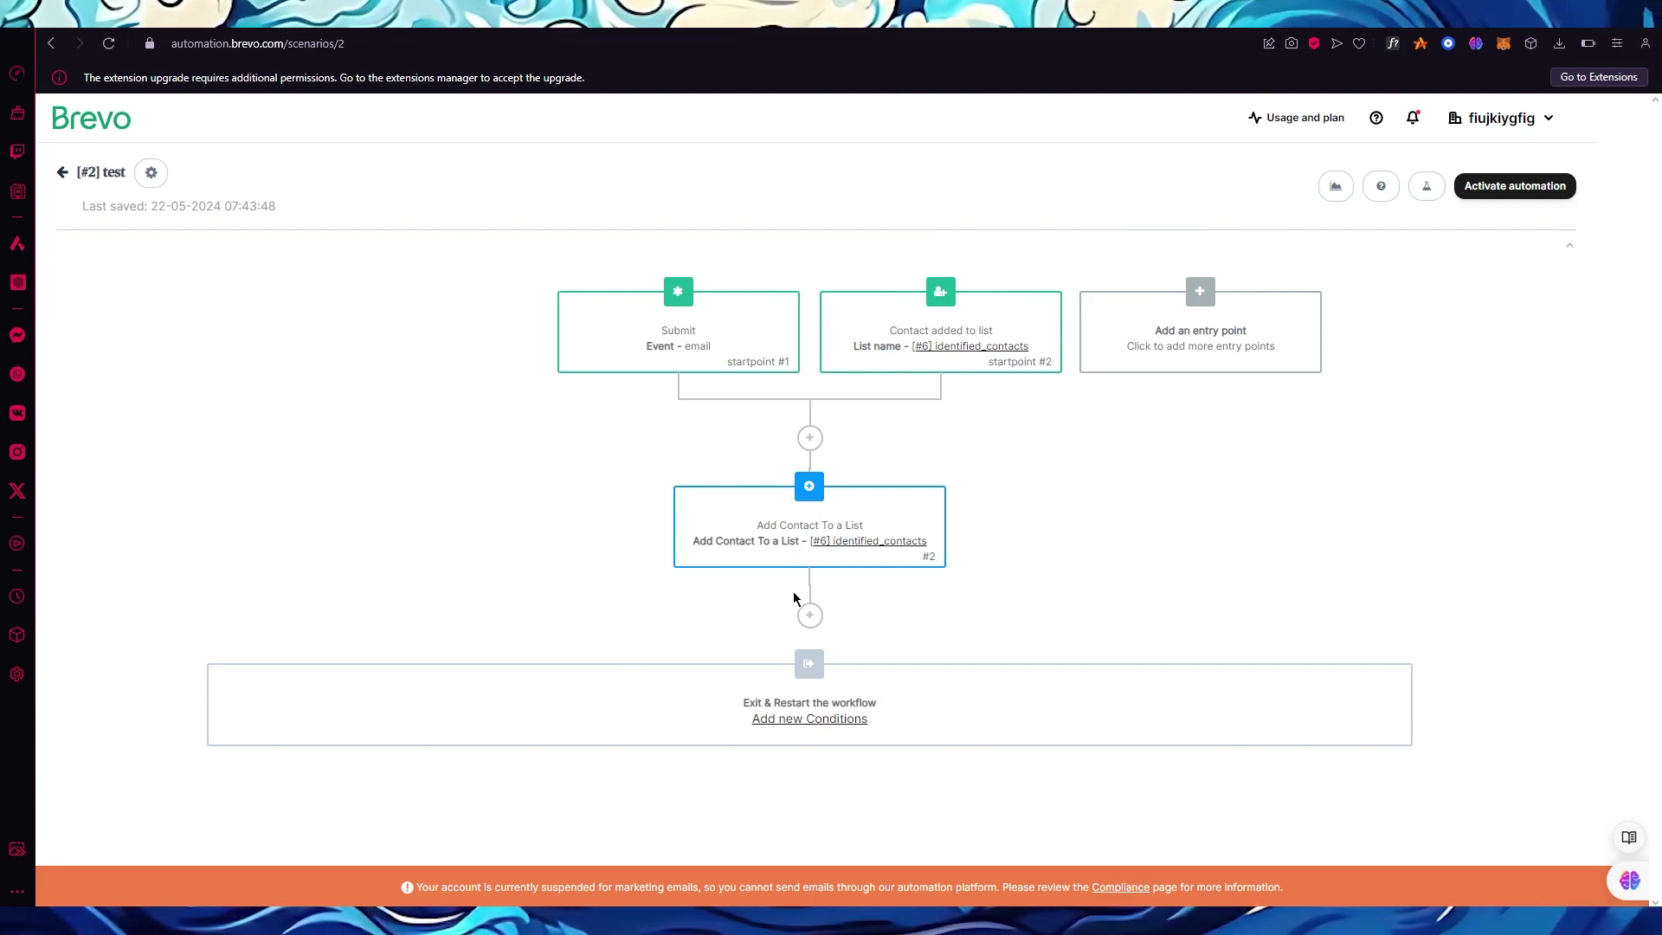
mouse_move(918, 558)
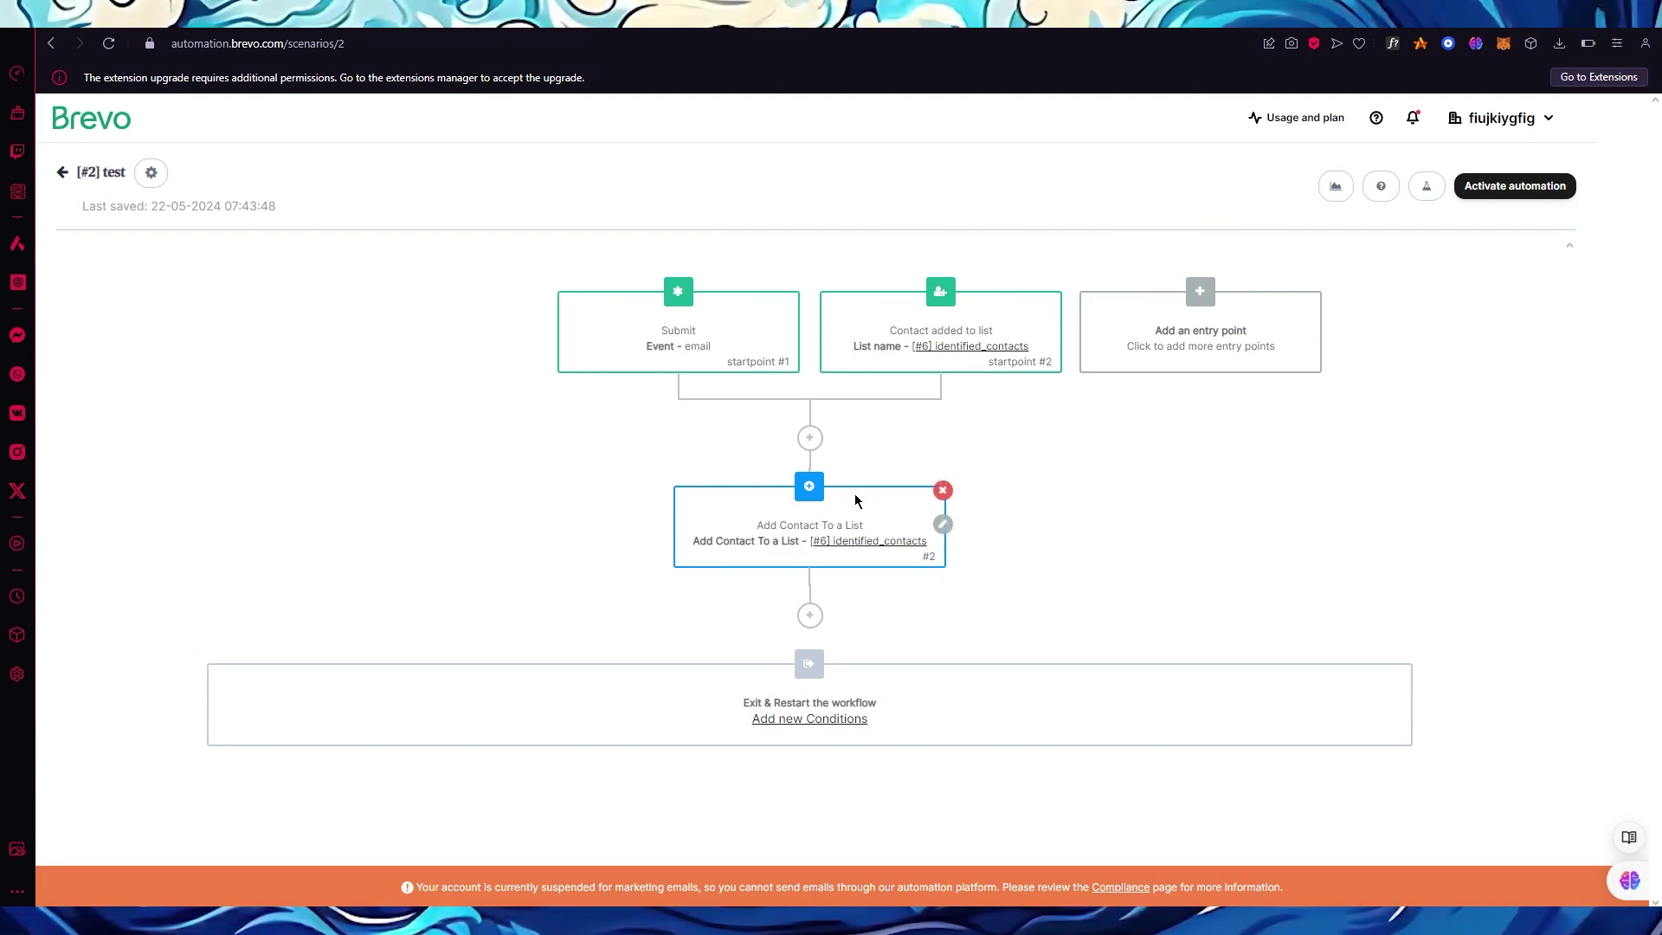
drag(854, 524, 944, 498)
click(1095, 472)
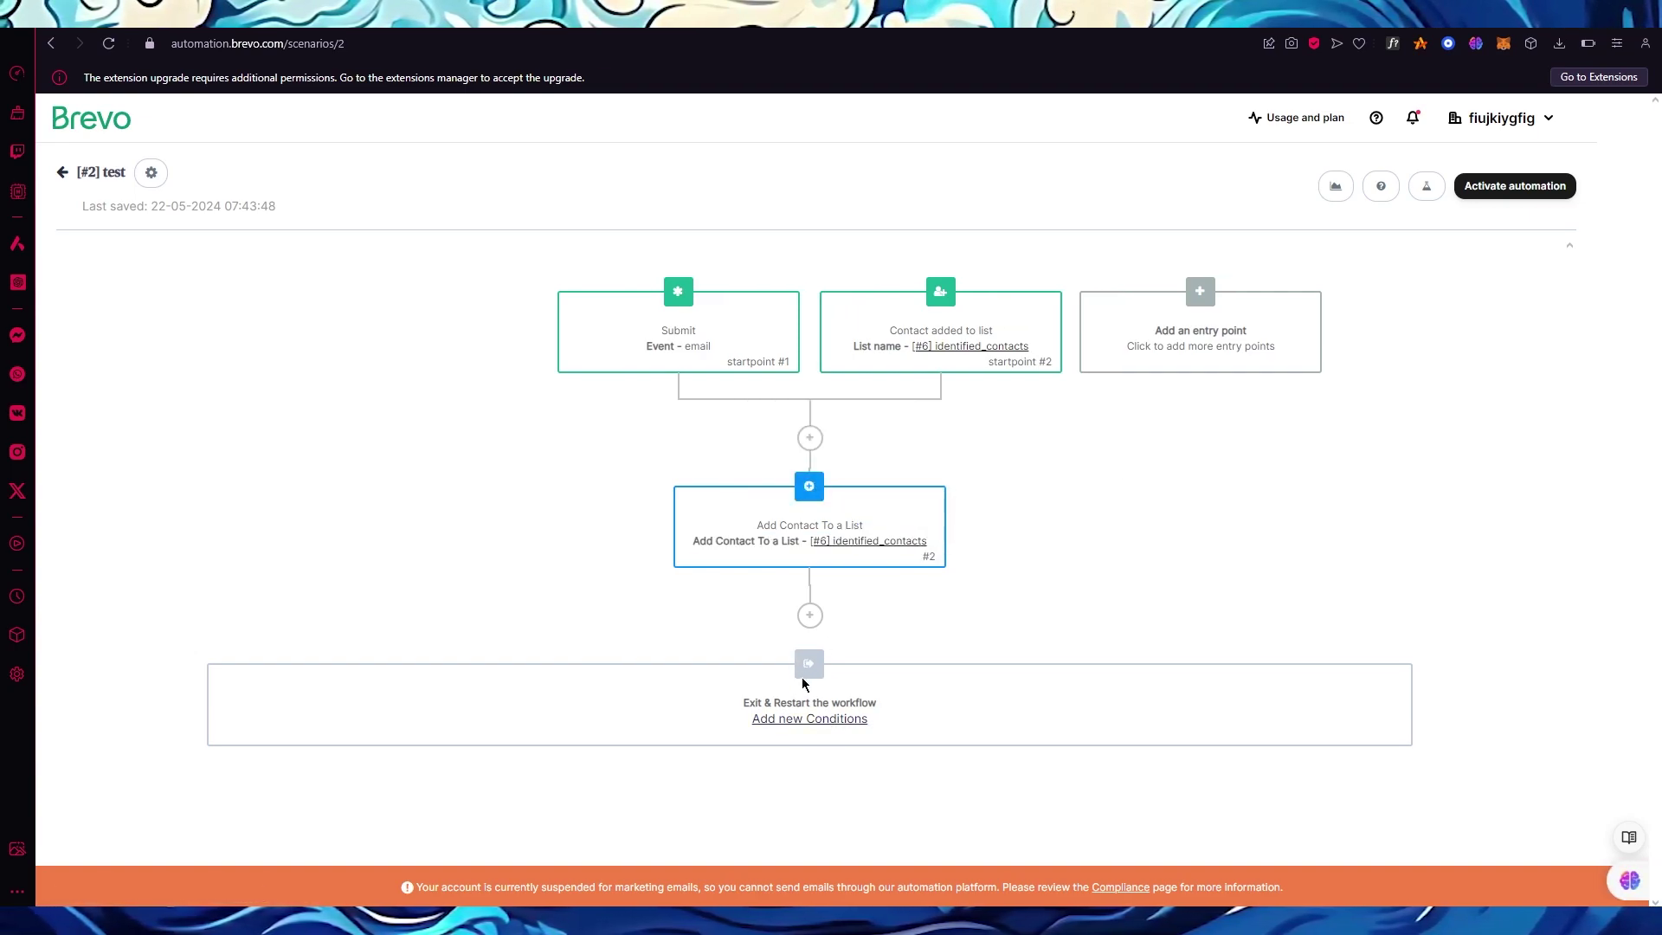
Check the exit and restart conditions, then activate the 'test' automation.
click(810, 720)
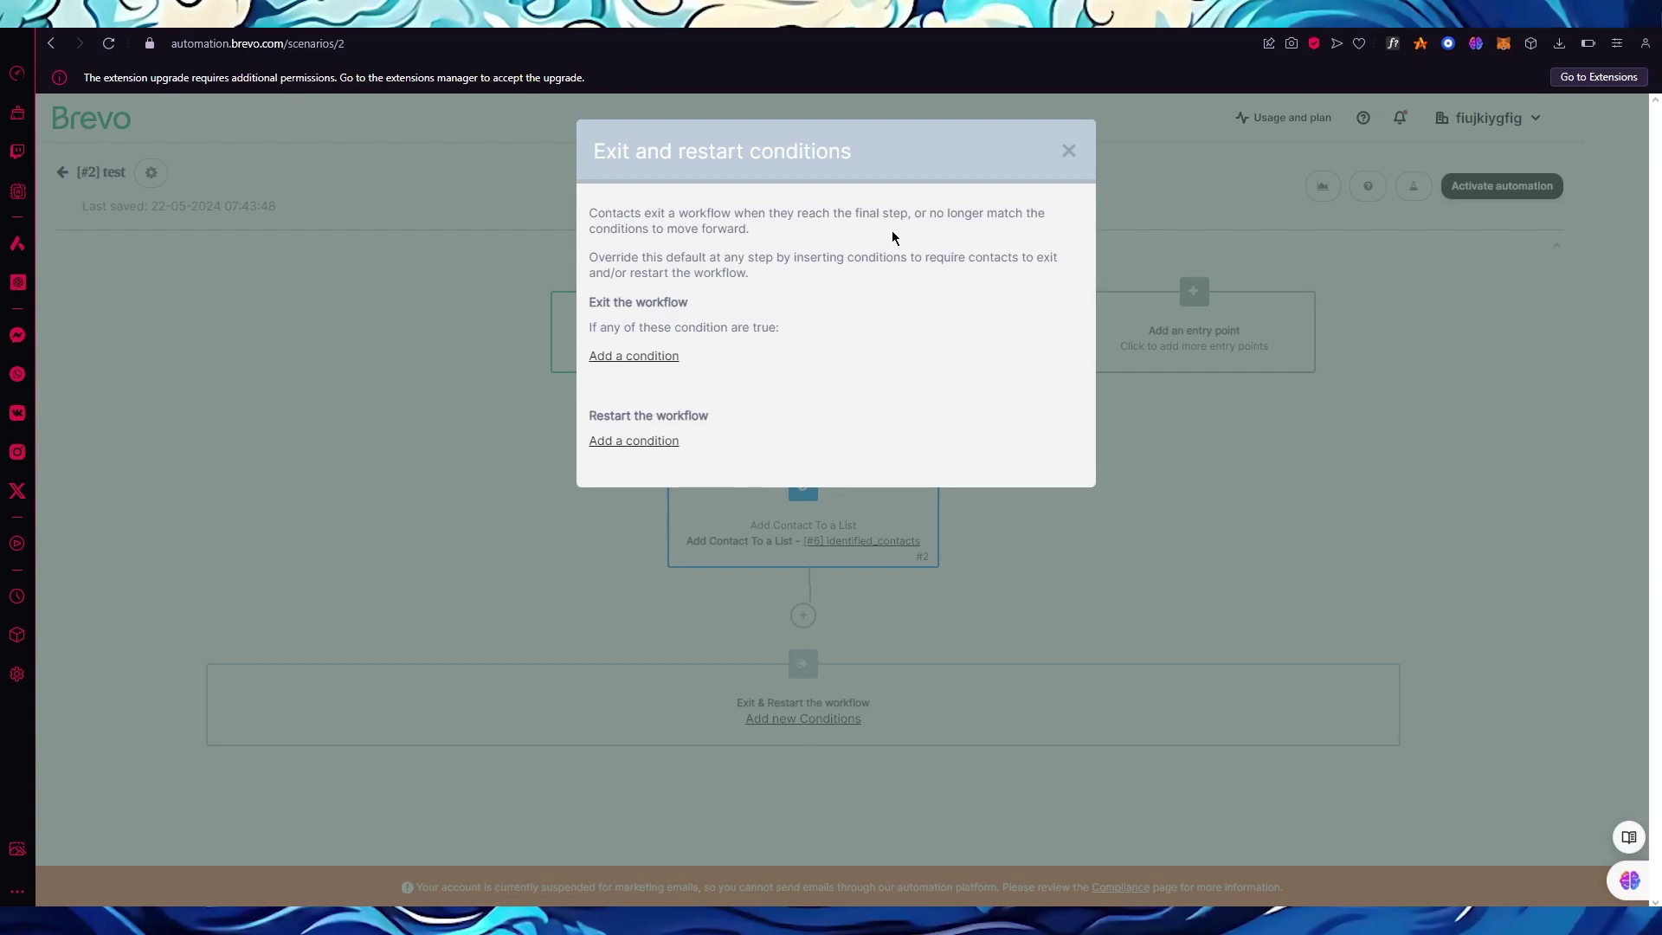
click(1070, 152)
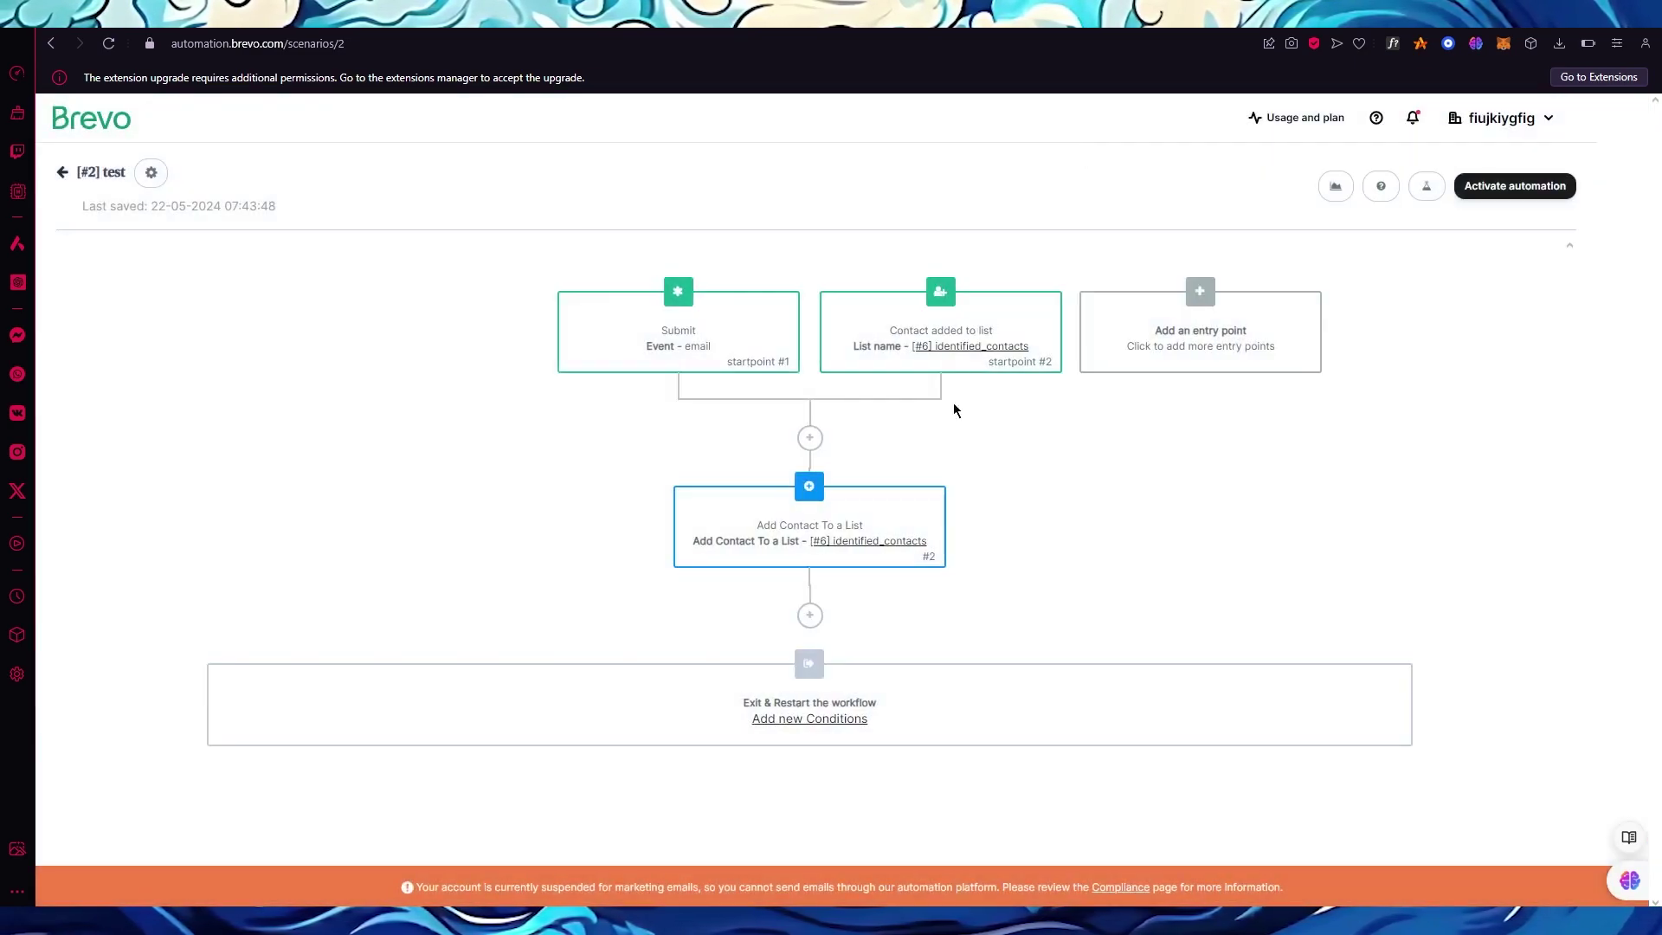
click(1528, 185)
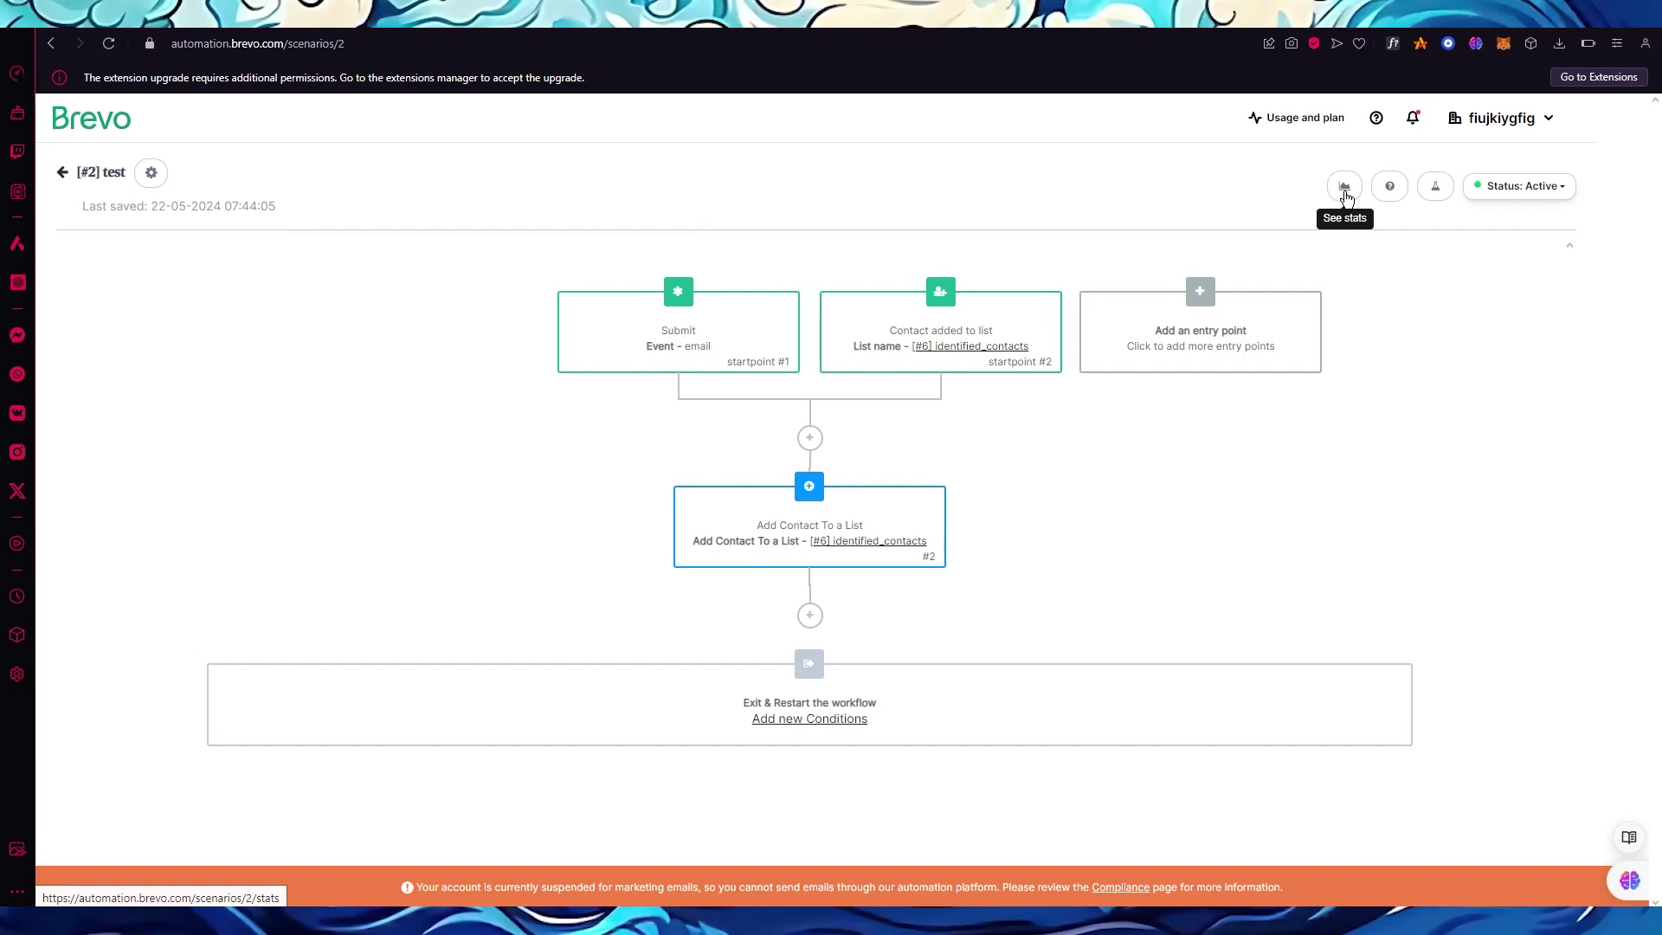
View the 'test' workflow's contact stats for Today, then return to the Automations list.
click(1346, 187)
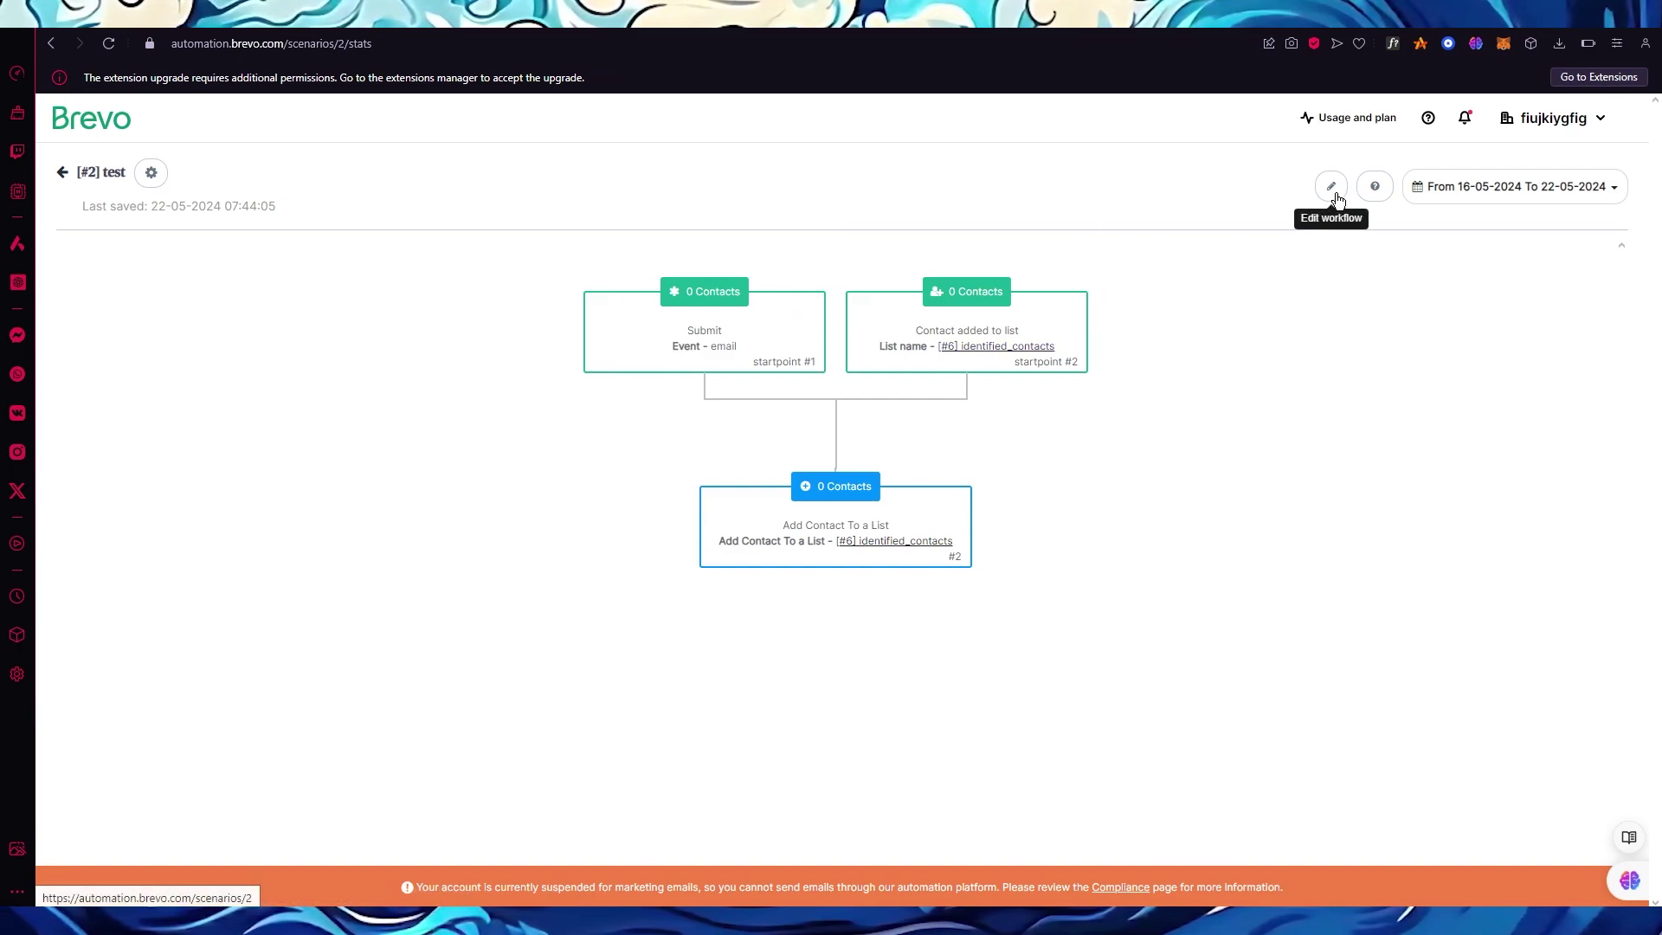
click(1523, 186)
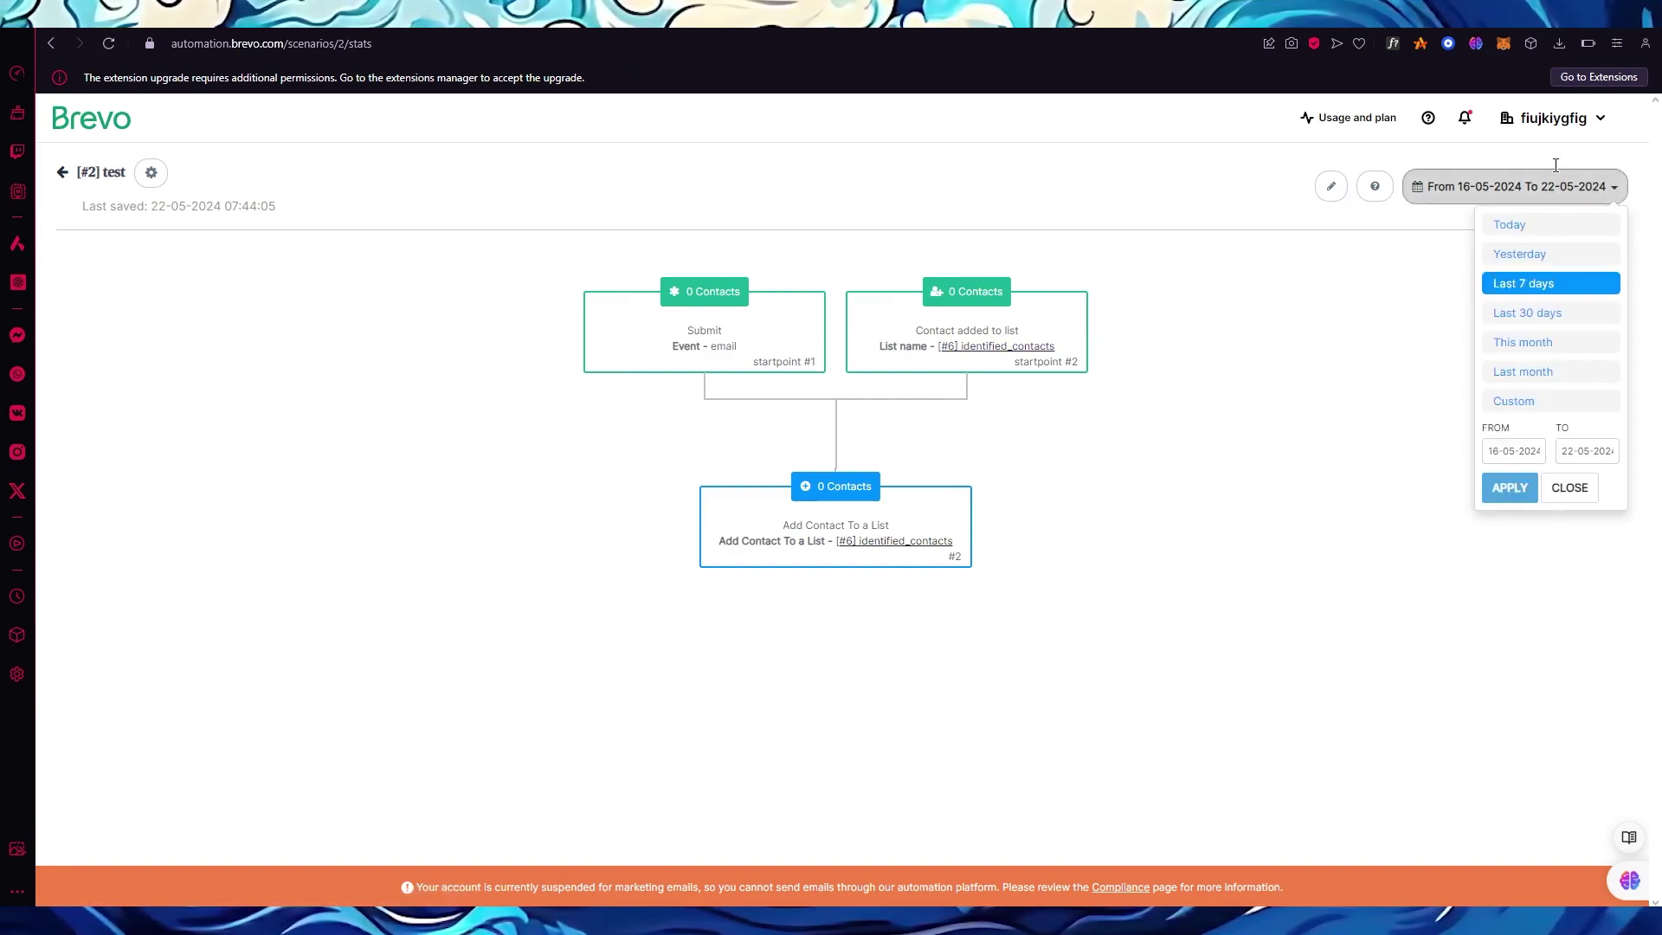
click(1543, 227)
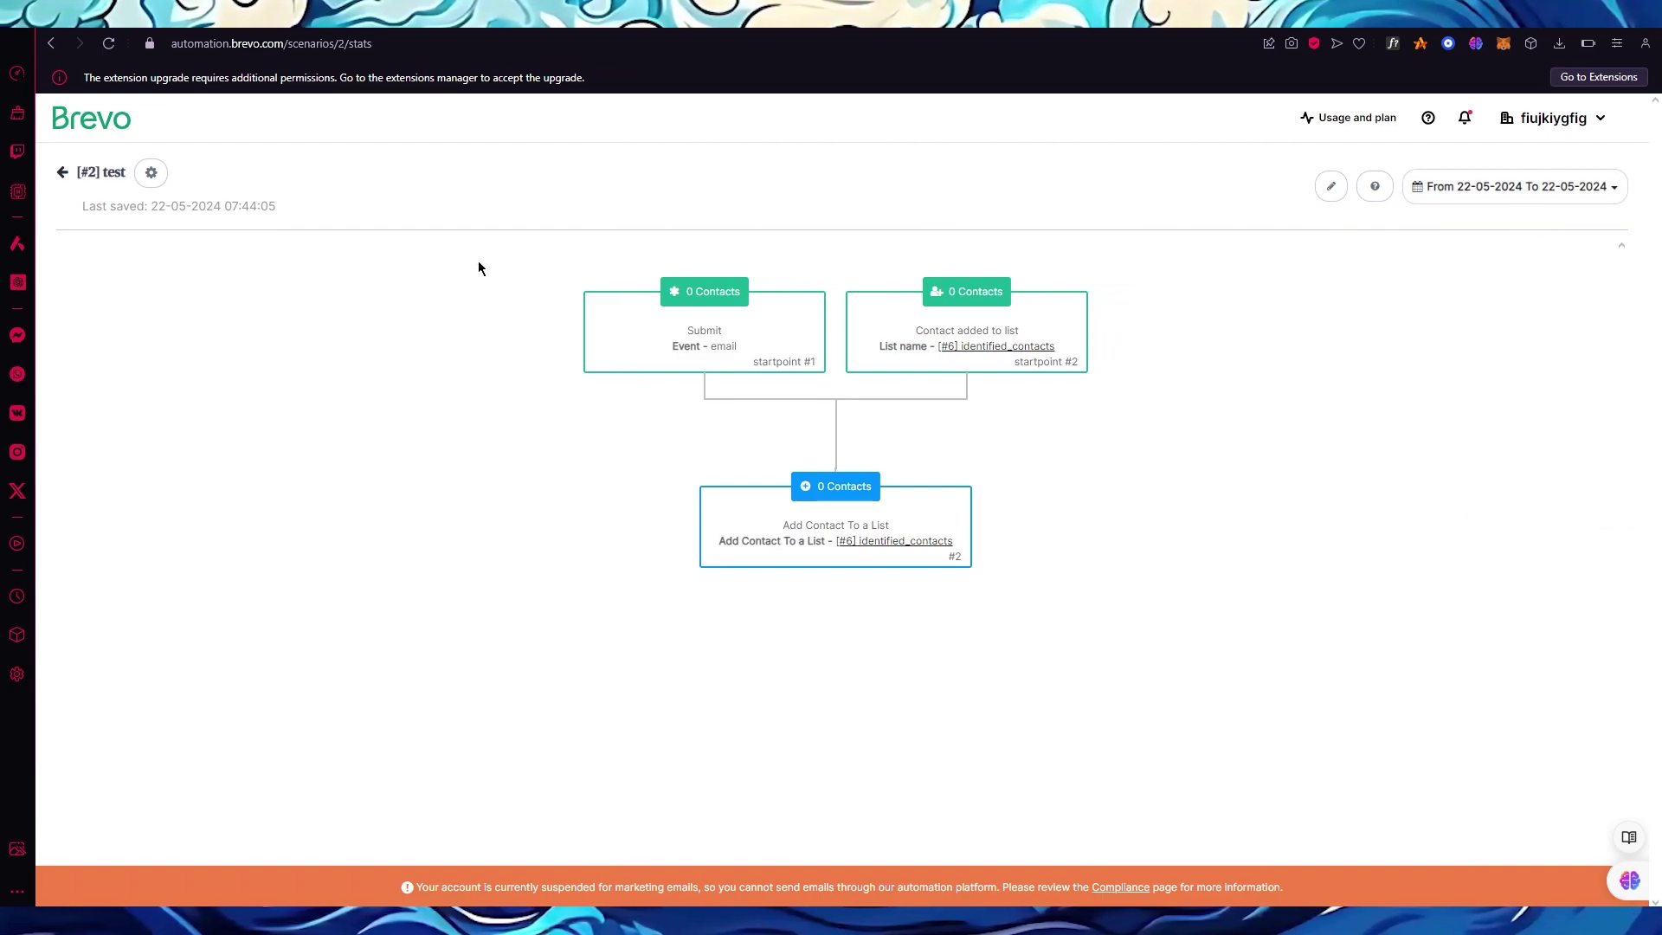
click(62, 172)
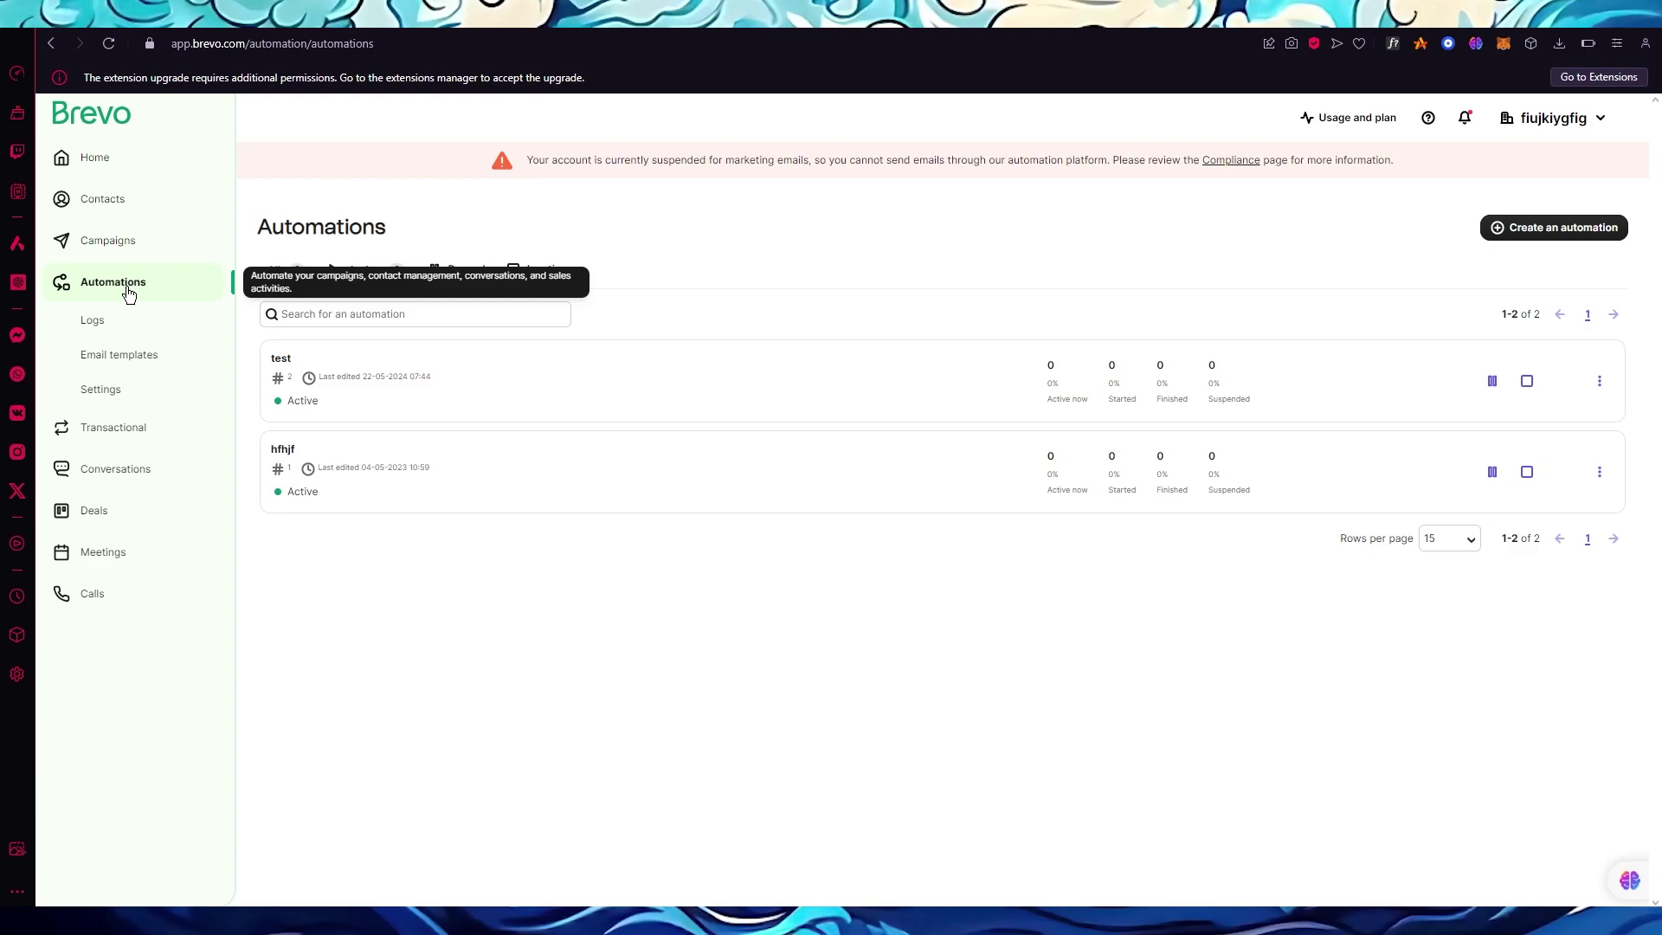
Start a new automation, browse the All templates tab, and preview Abandoned cart.
click(1520, 227)
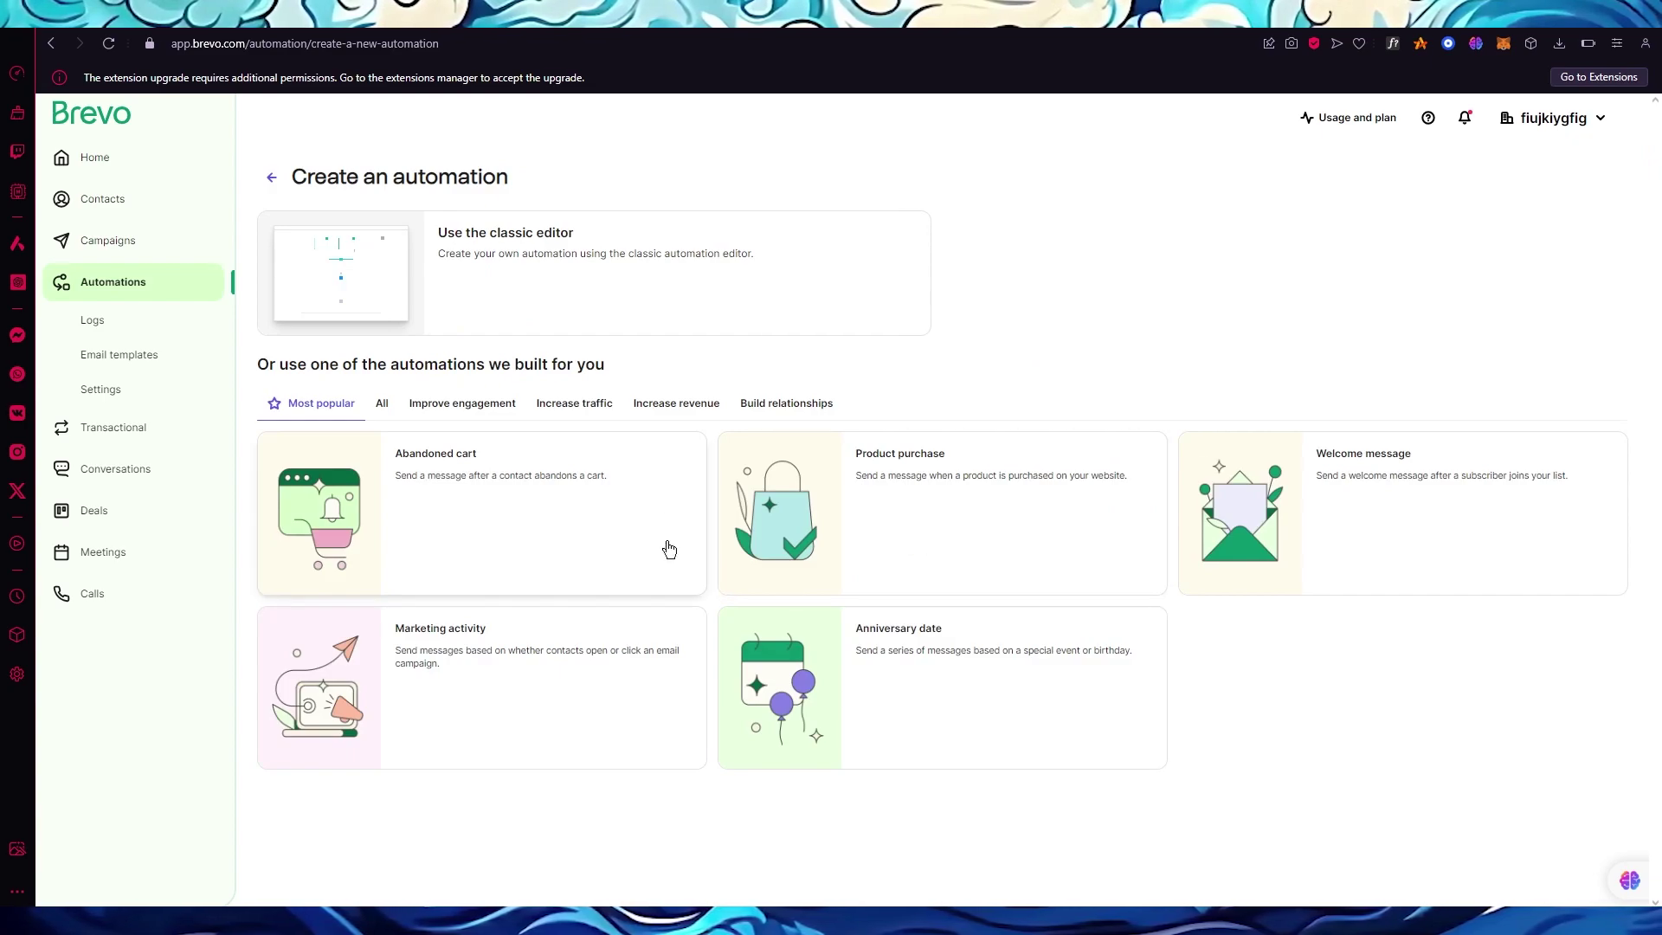
click(372, 416)
scroll(798, 531, down, 1)
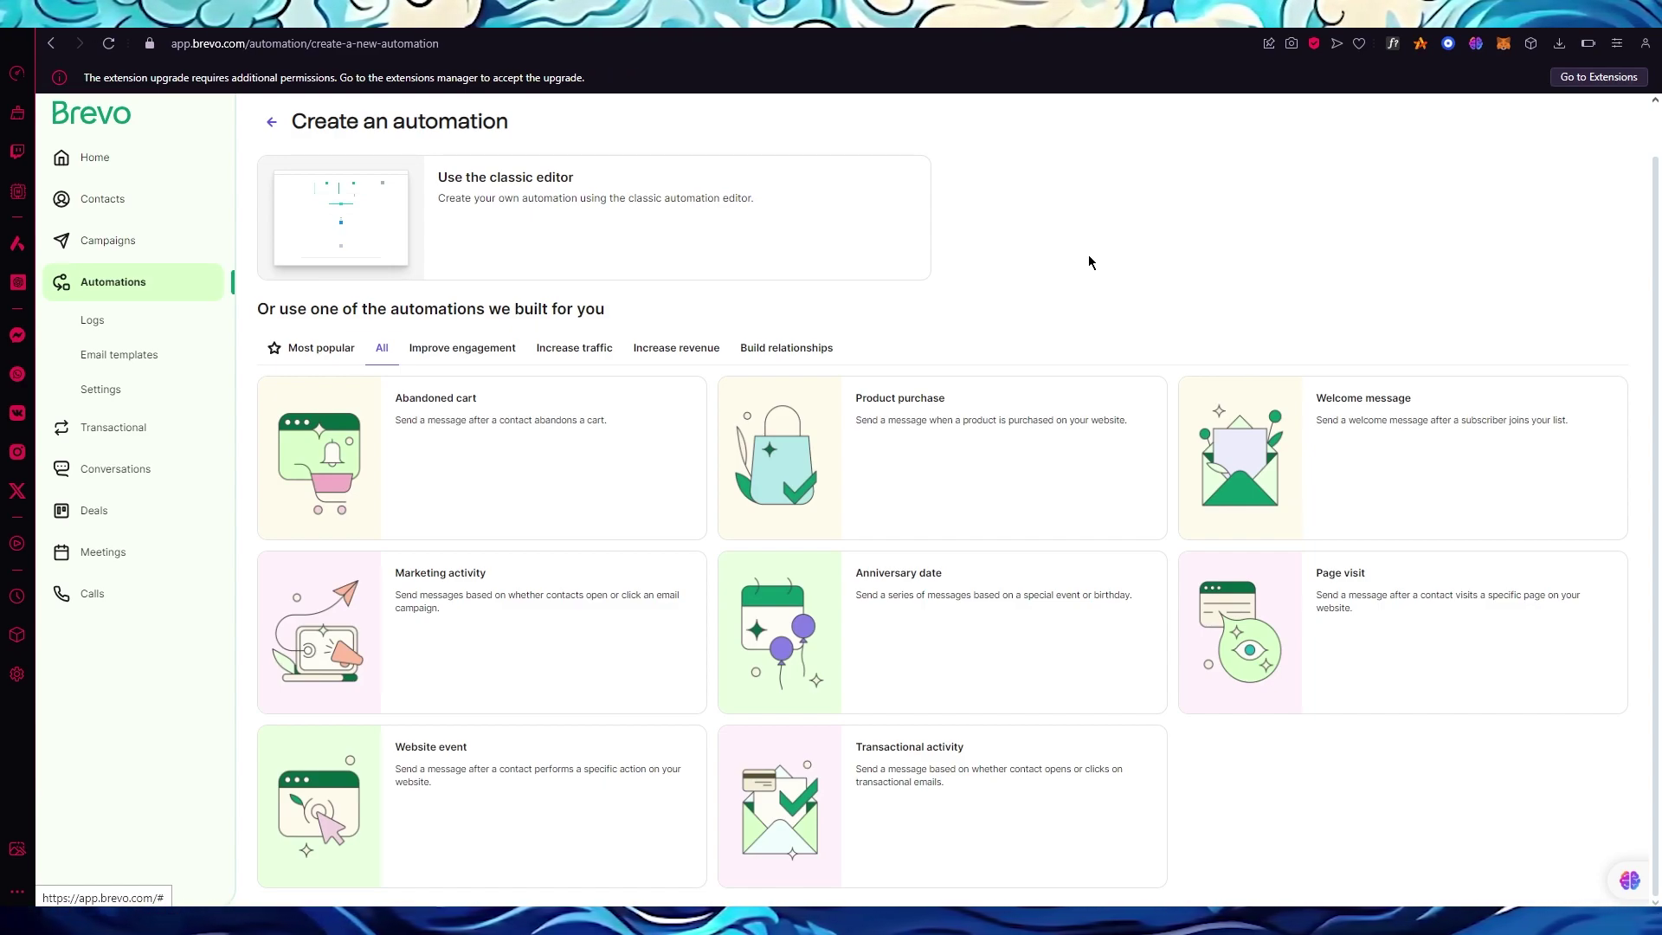
click(454, 467)
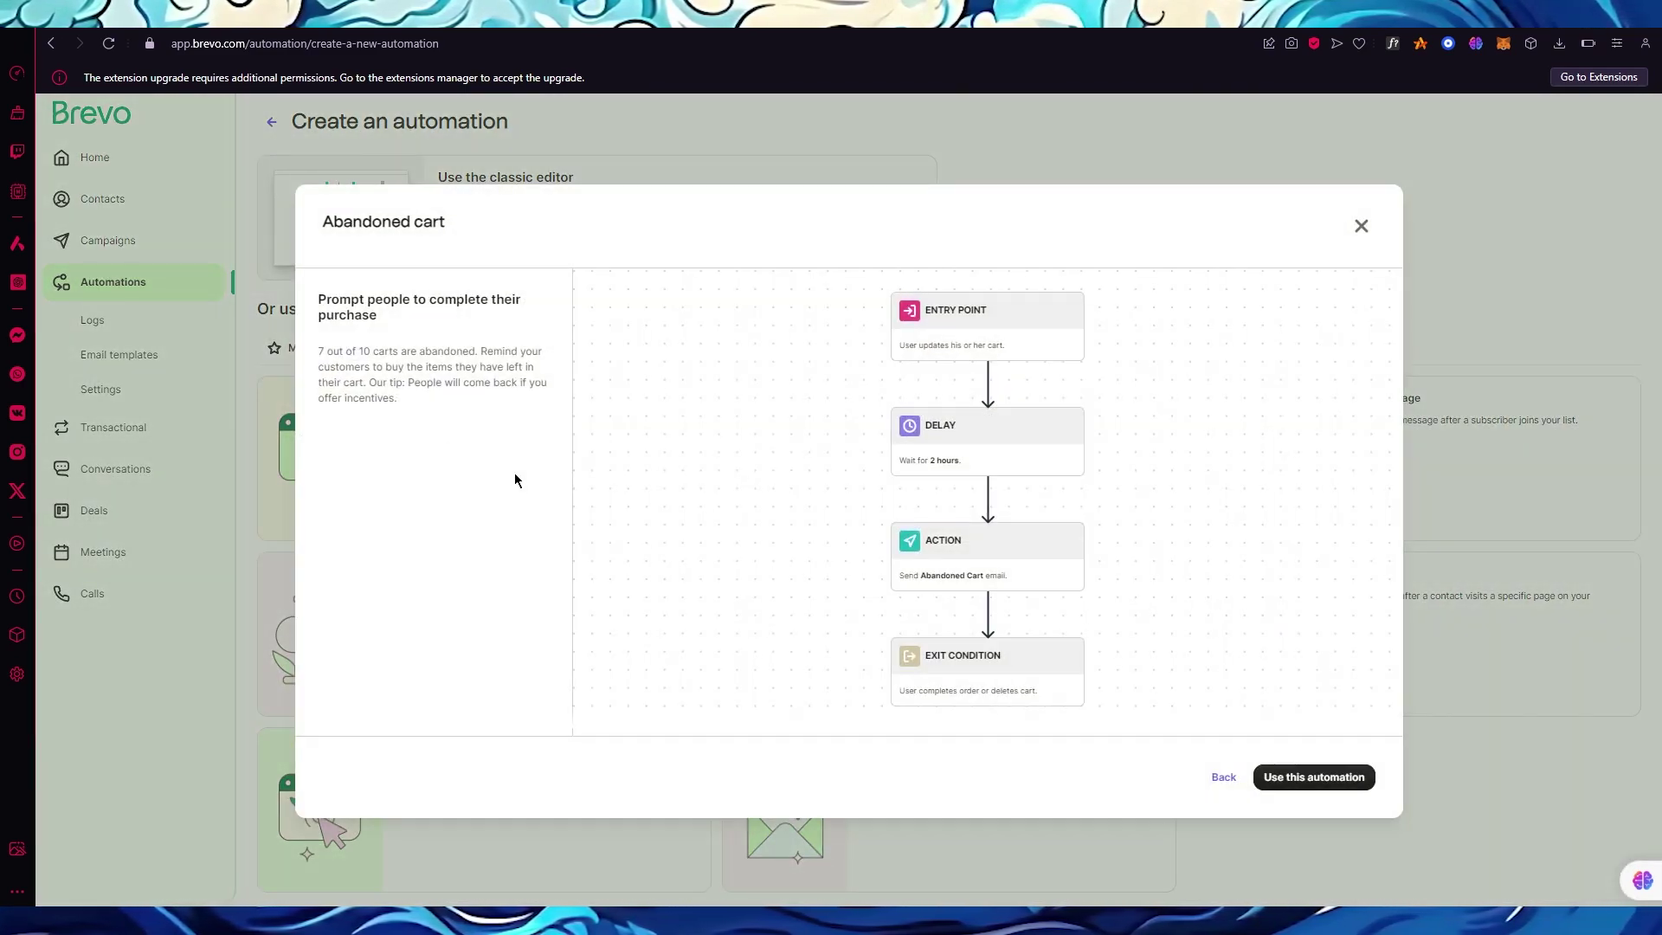
From the Abandoned cart template, start on cart_updated, wait 2 hours, then send the default abandoned-cart email.
click(1307, 776)
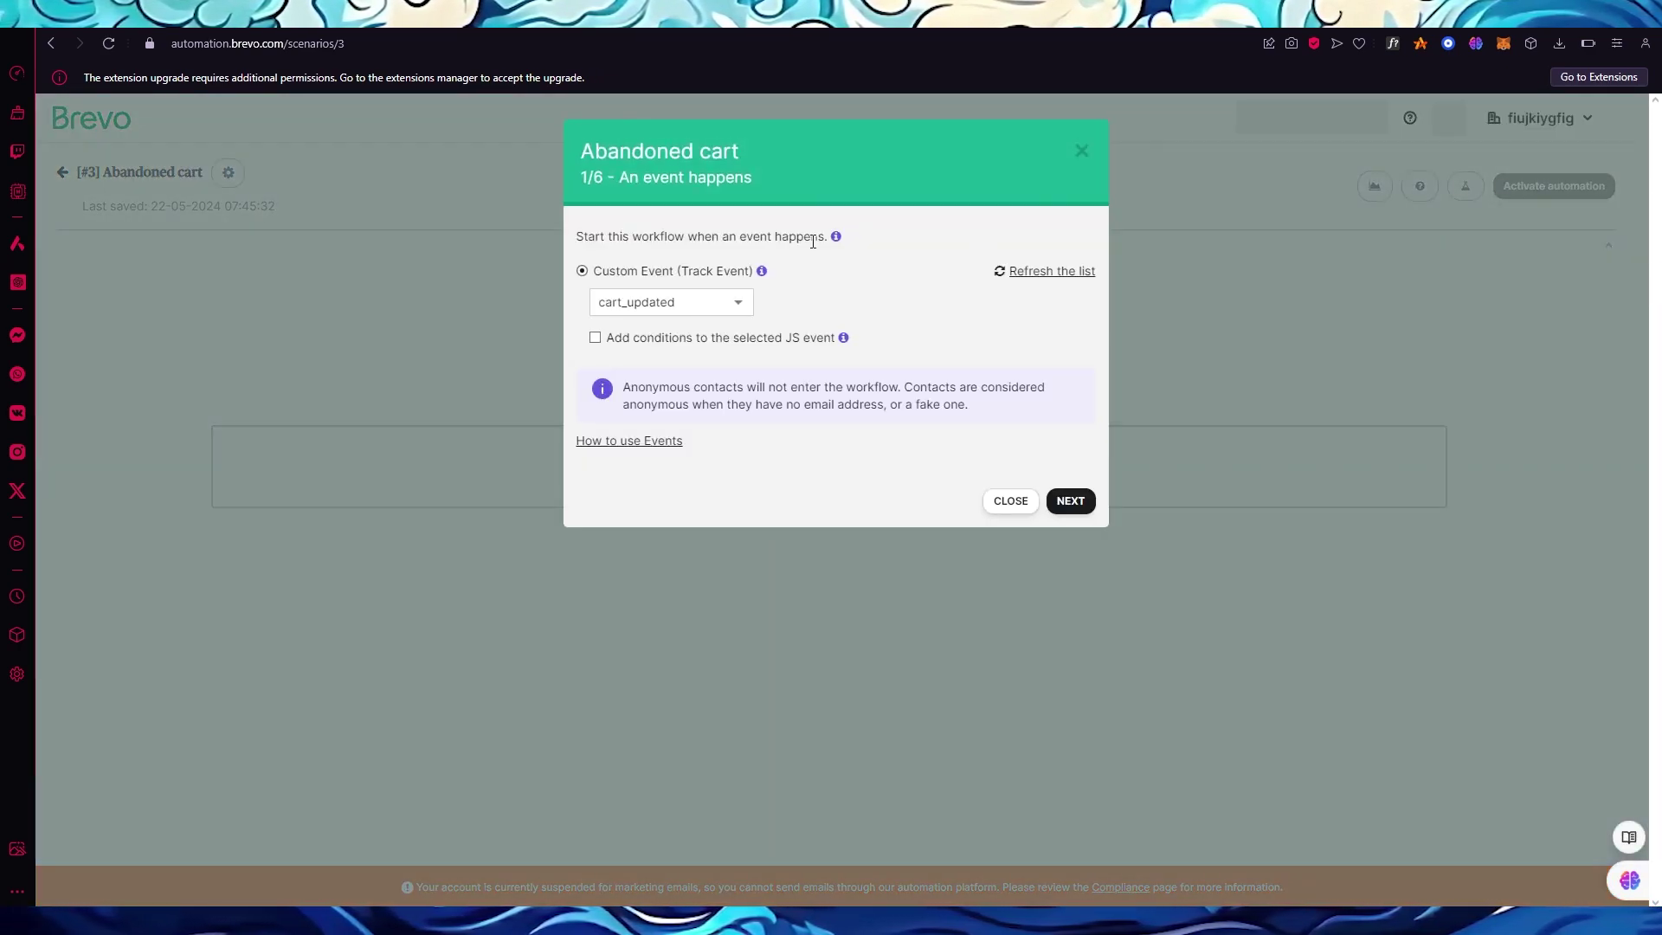
click(1073, 502)
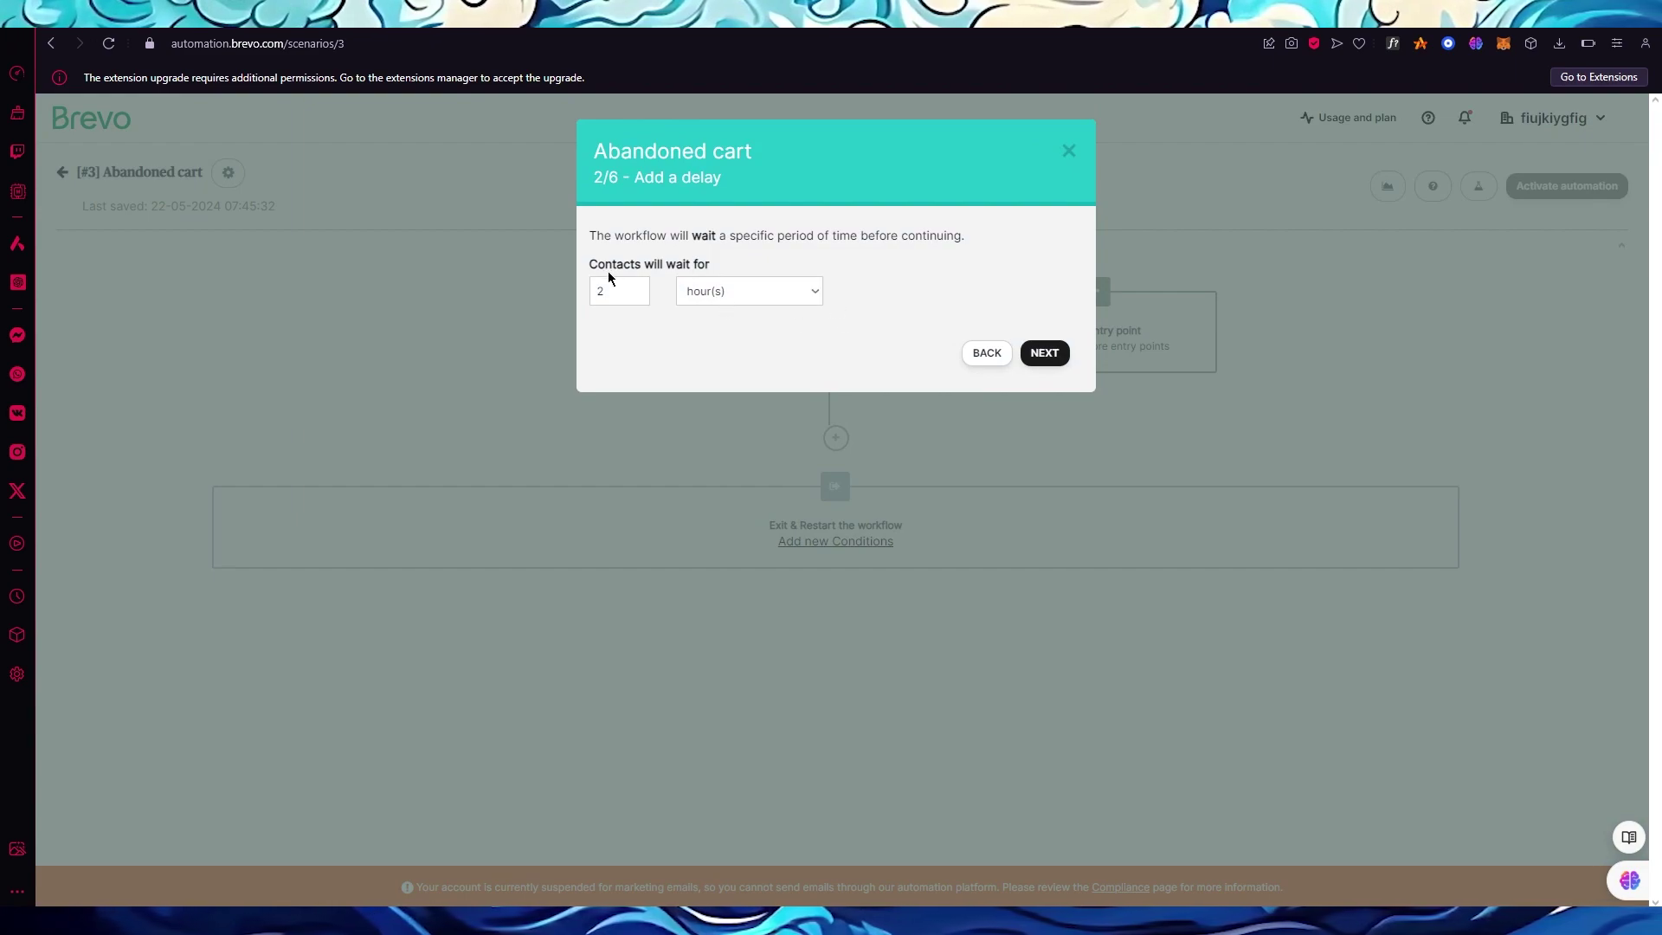
click(726, 292)
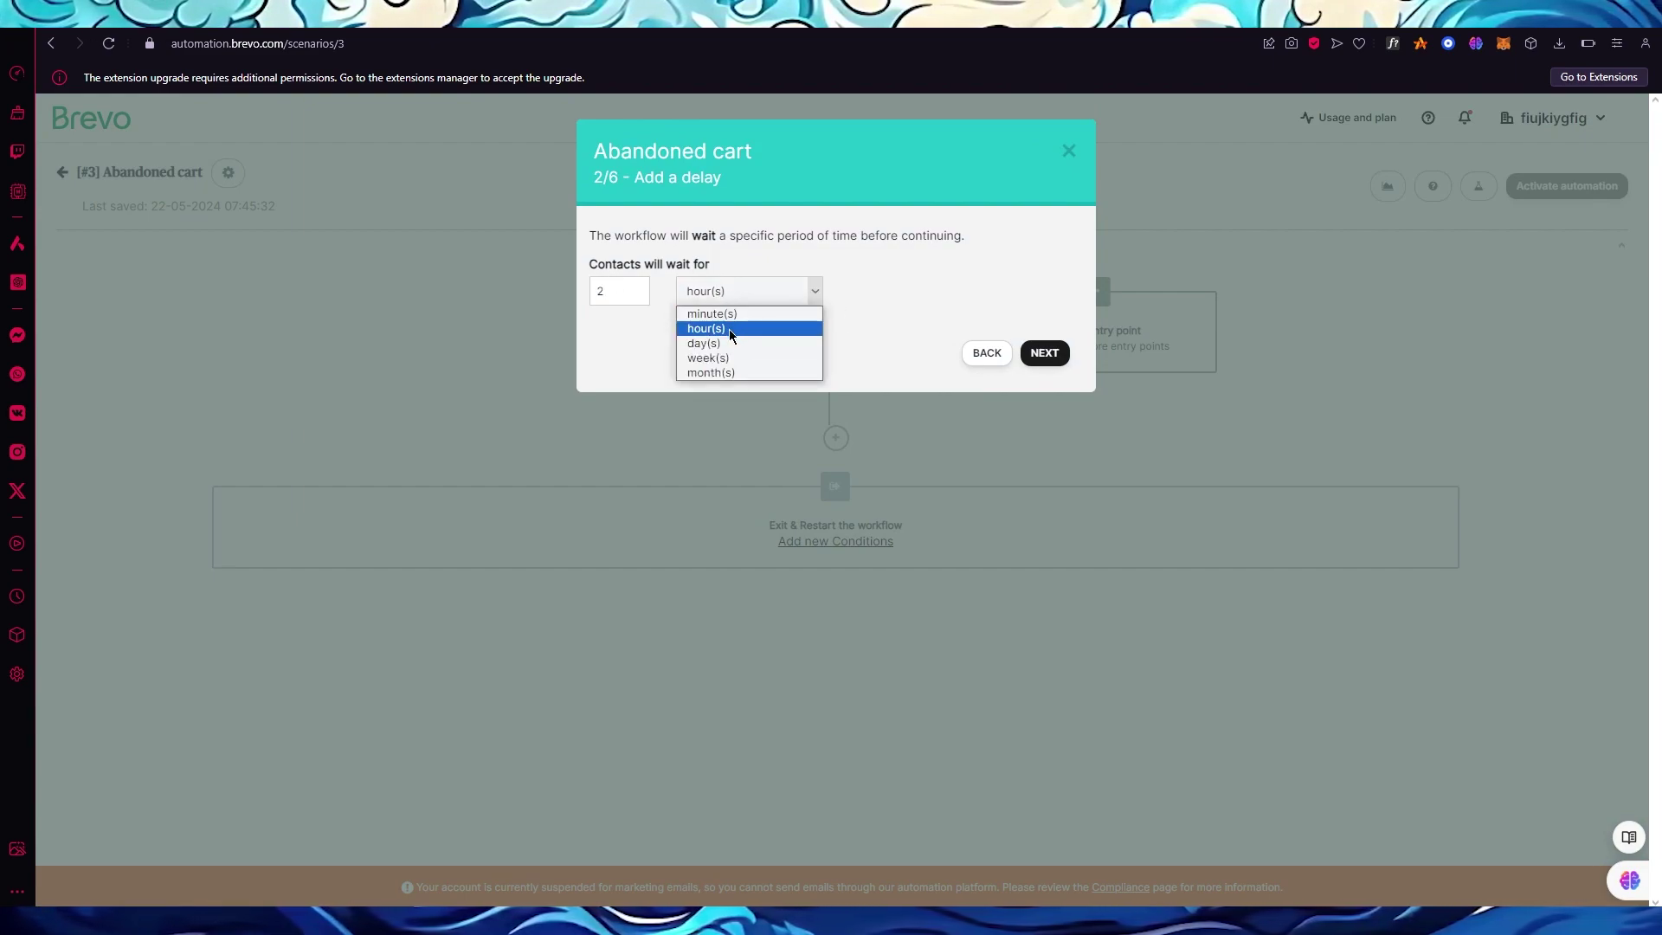
click(729, 331)
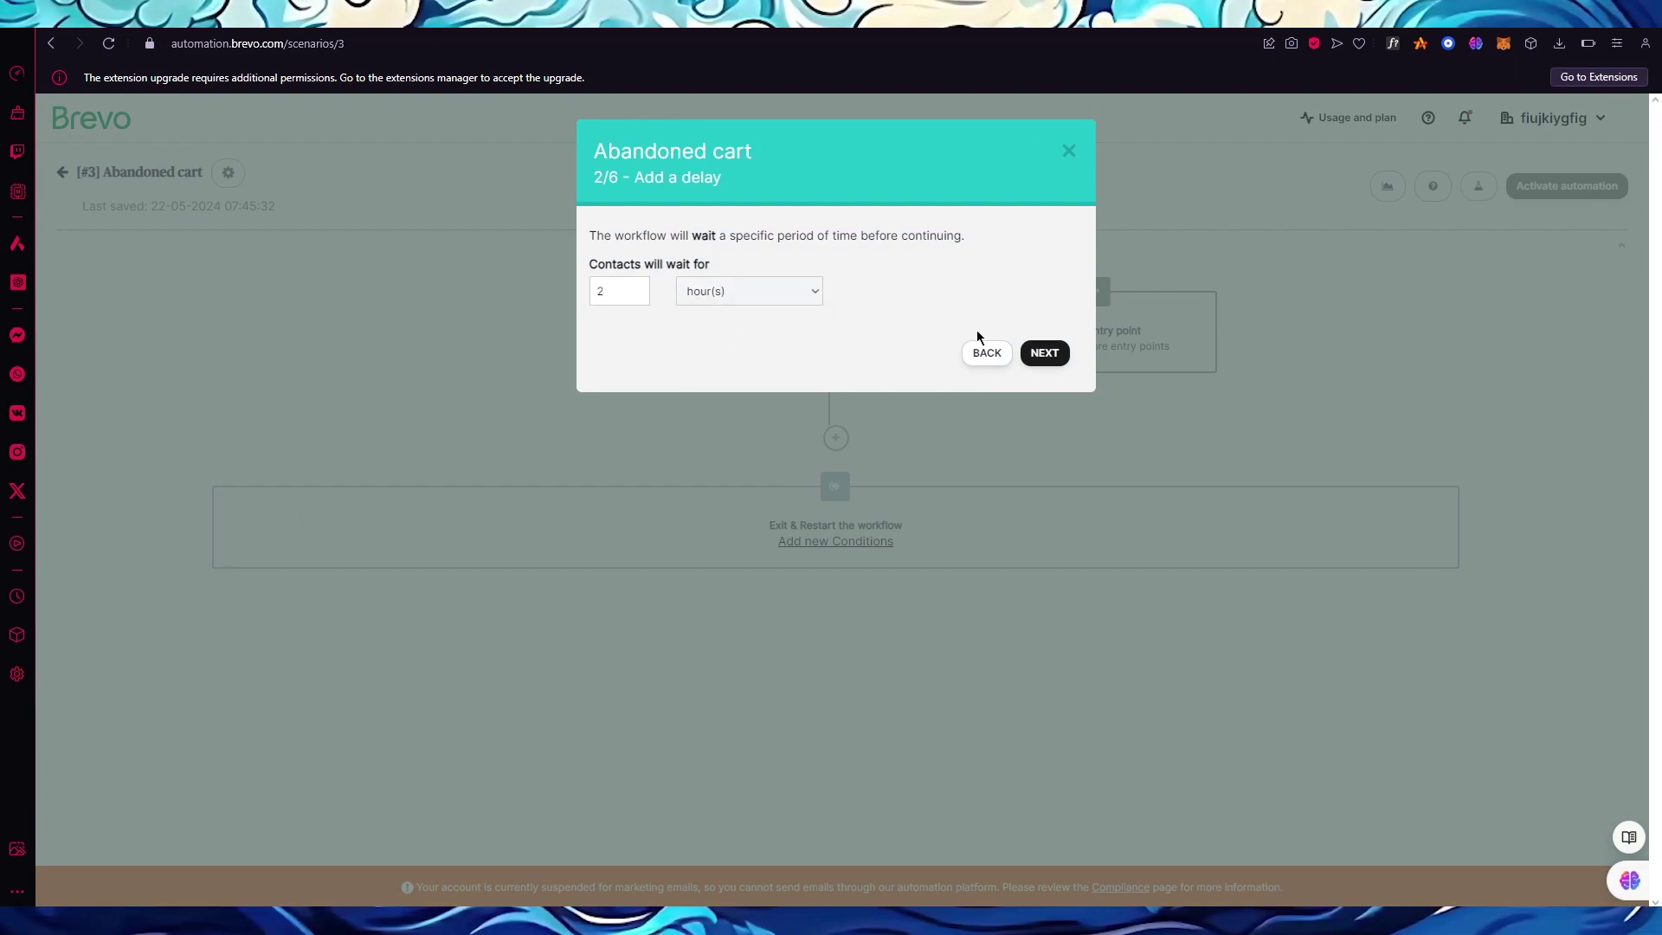
click(1037, 355)
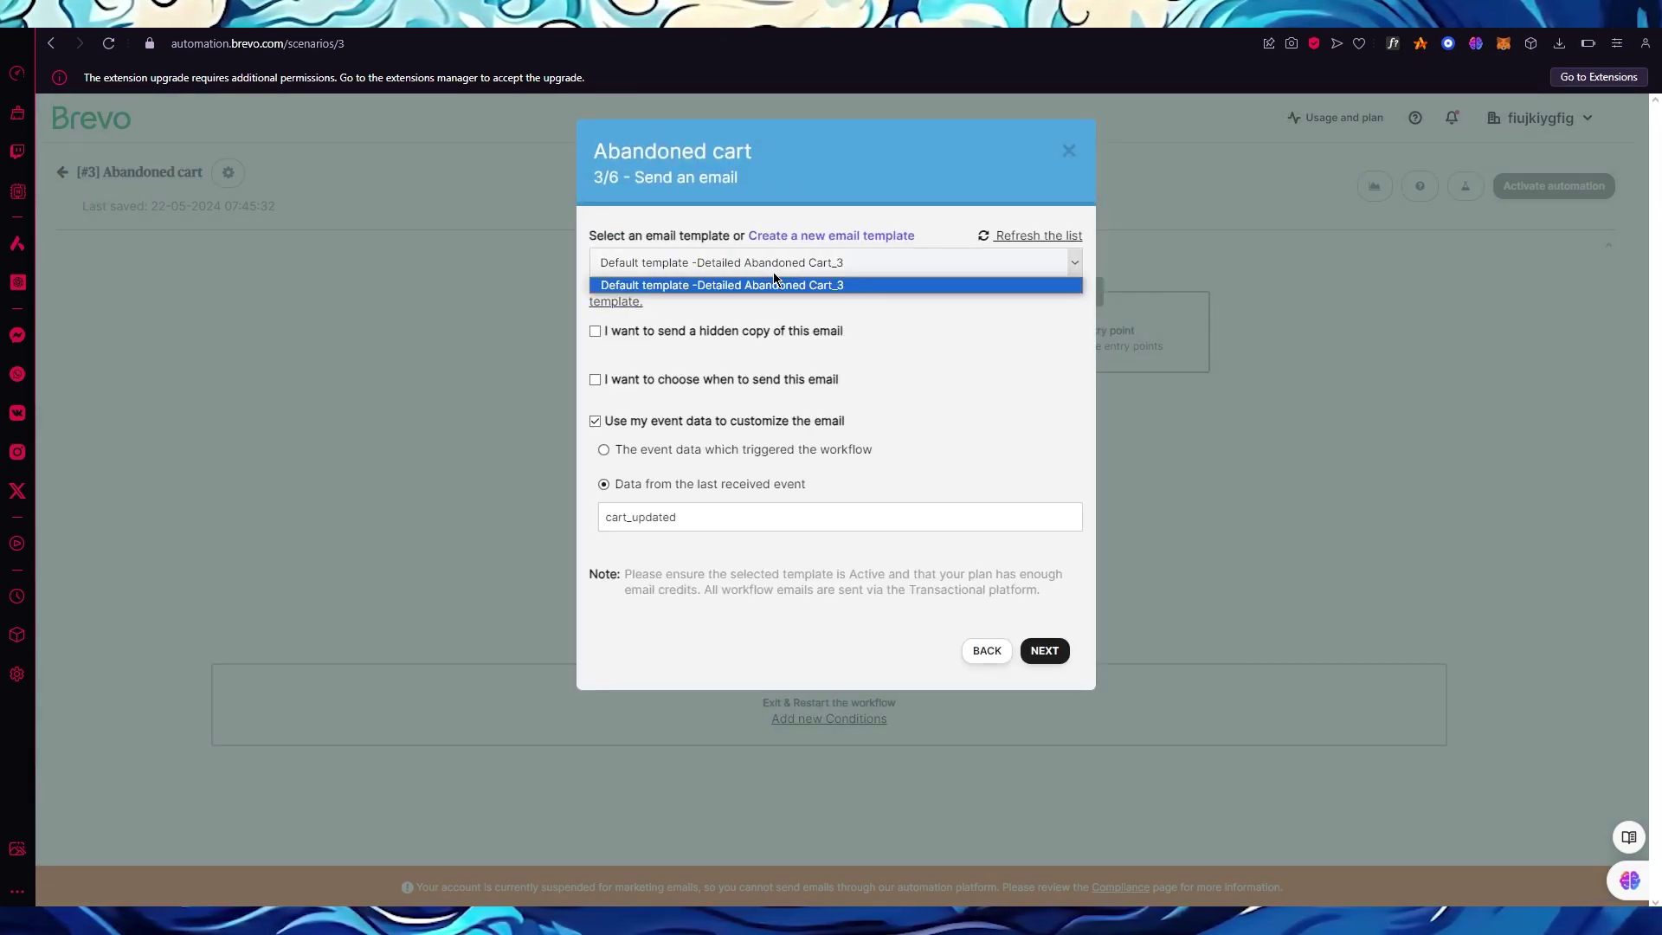
click(771, 277)
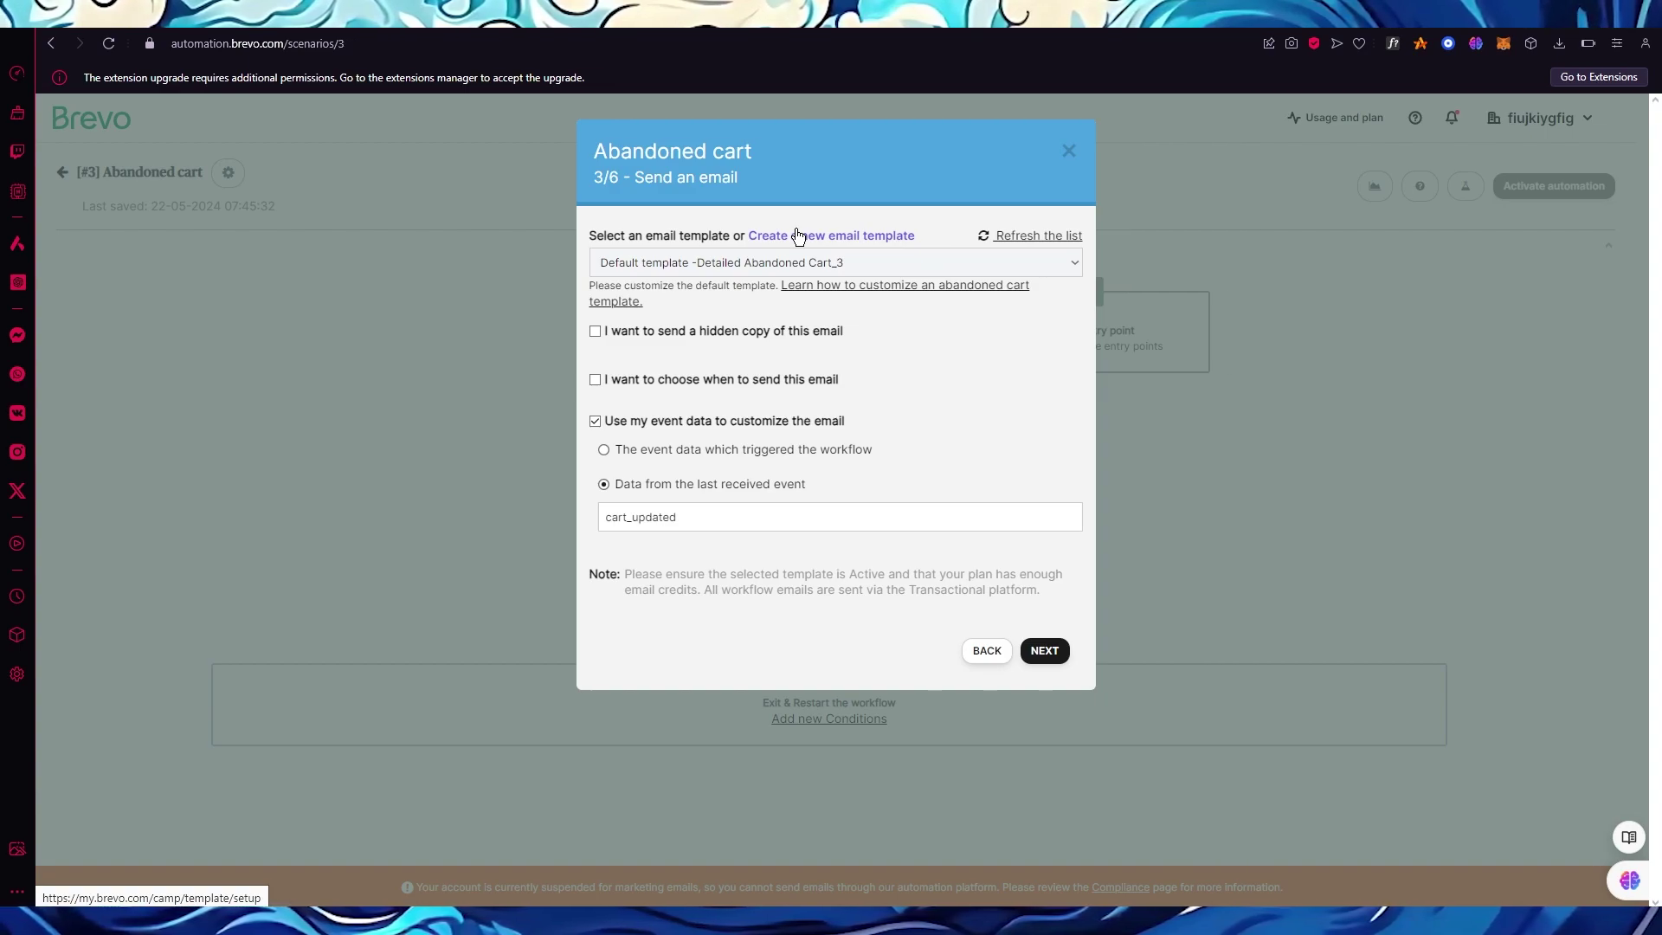
click(1035, 660)
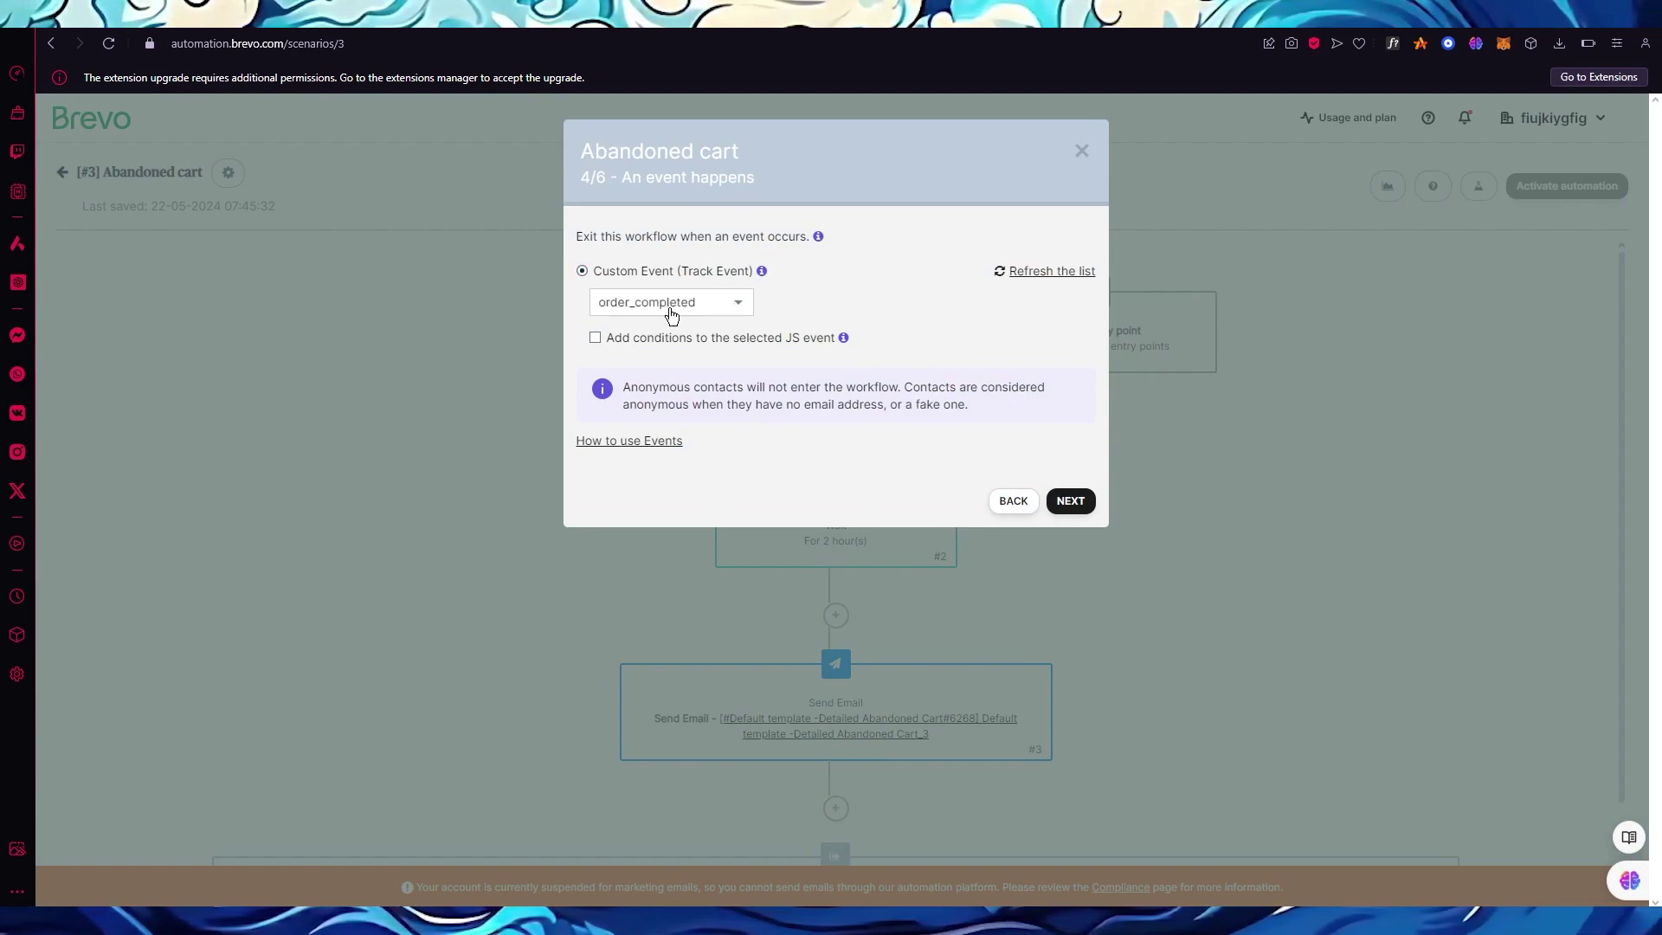
Set order_completed and cart_deleted as exit events and finish with cart_updated restarting the workflow.
click(714, 308)
double_click(713, 309)
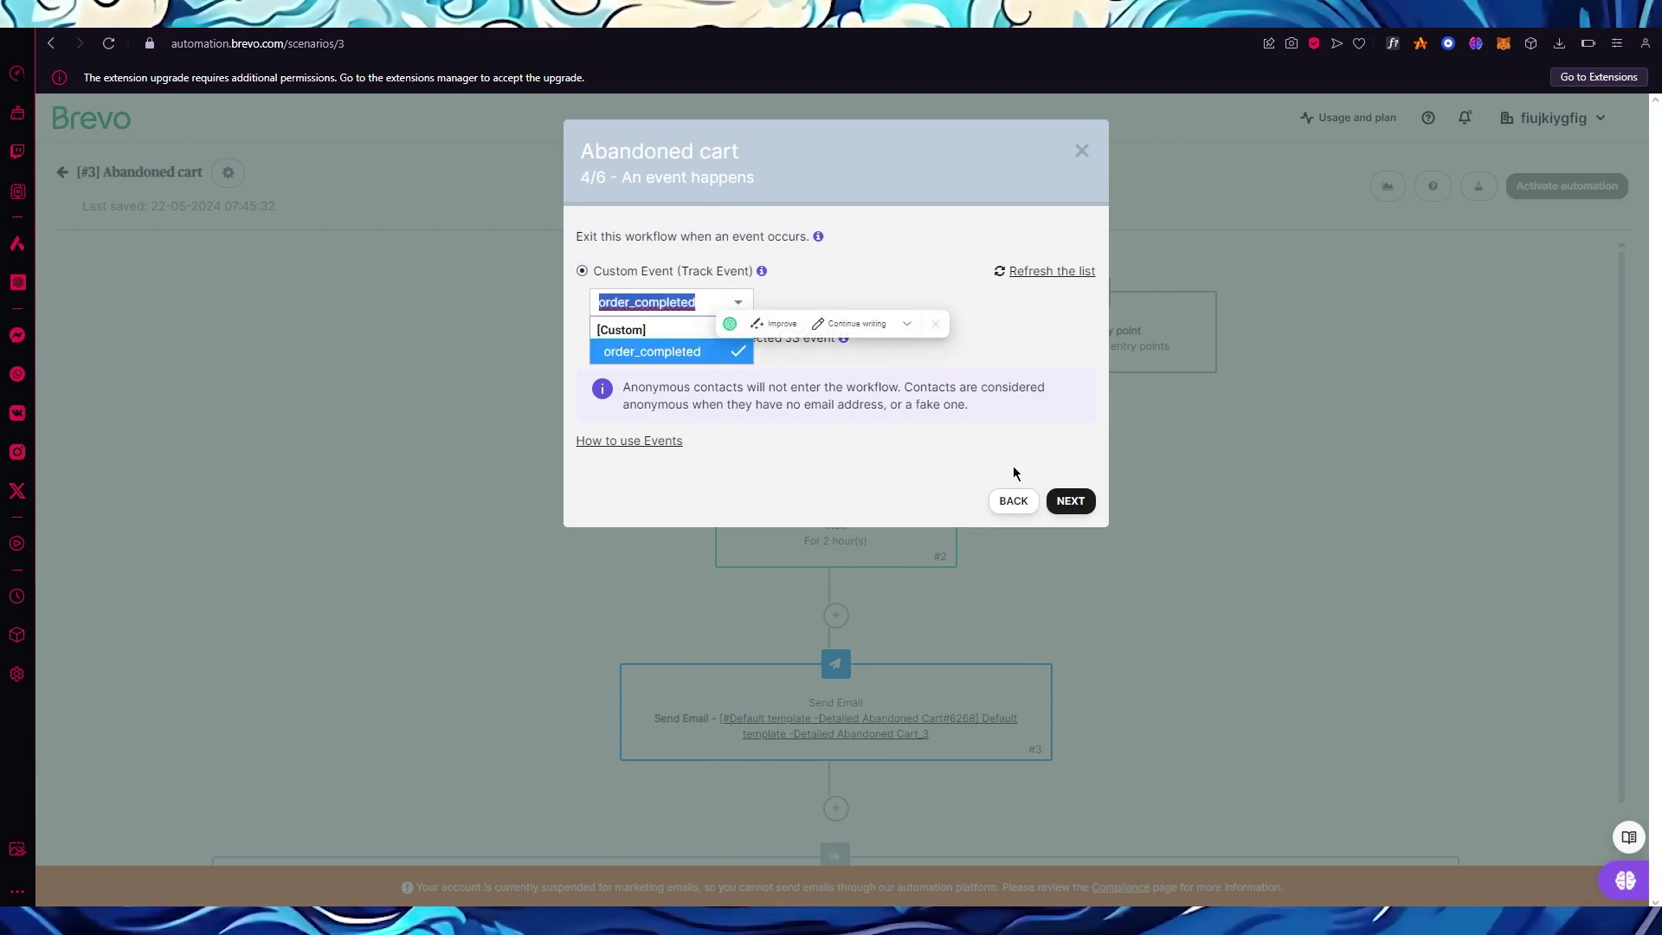
click(1071, 500)
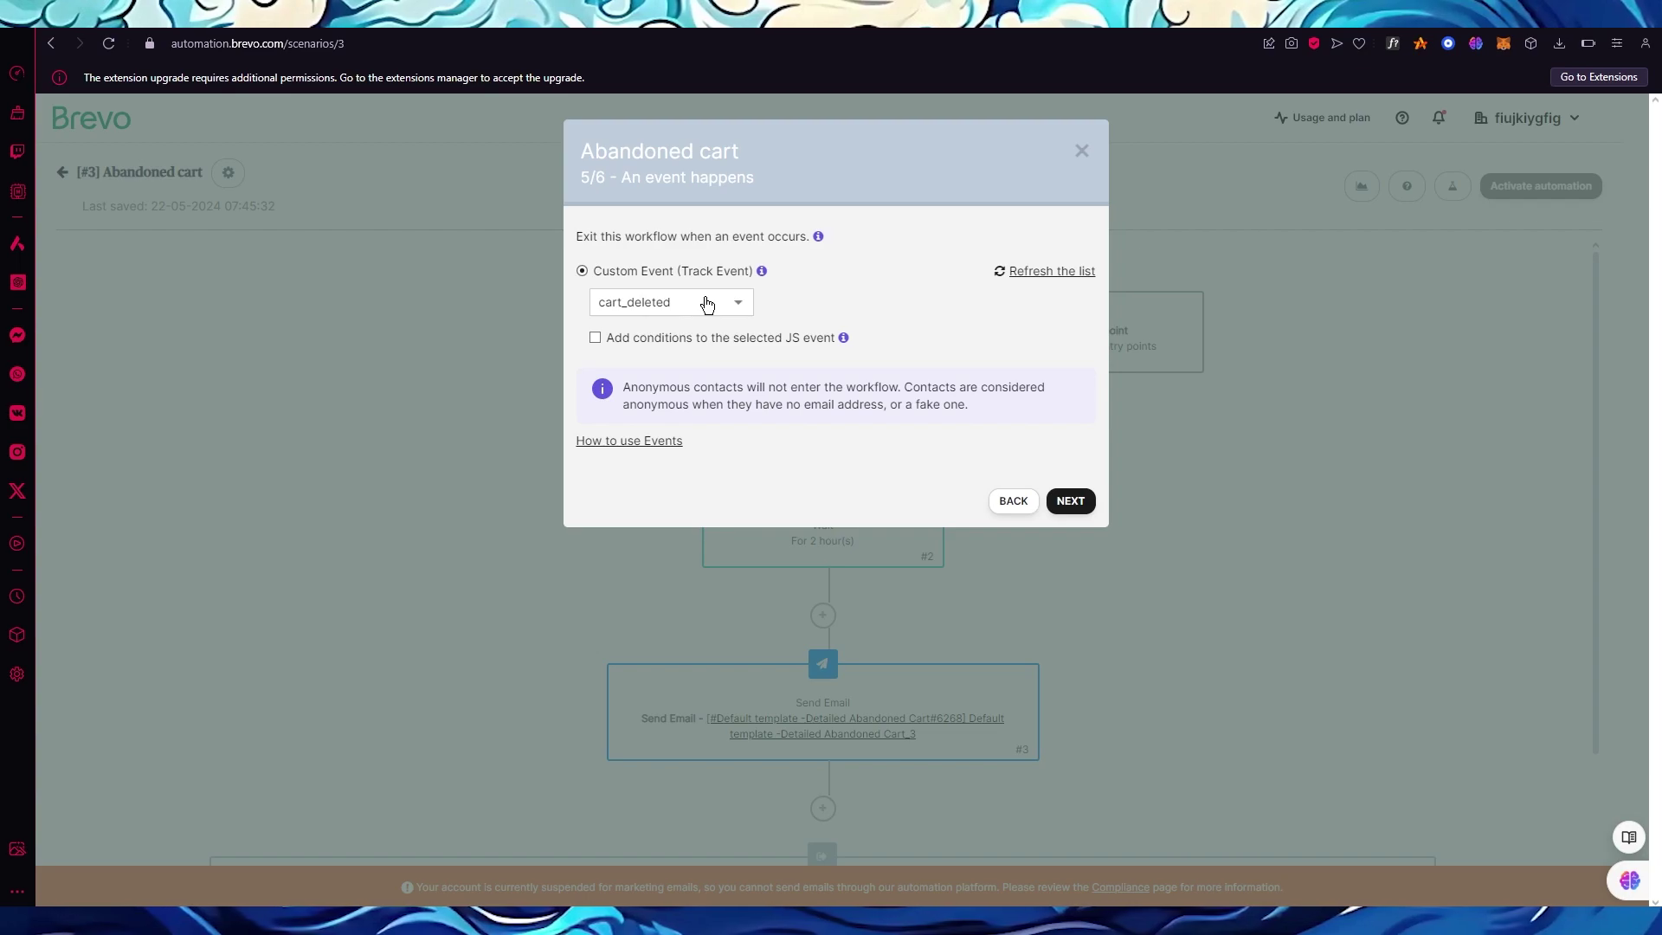
click(1070, 498)
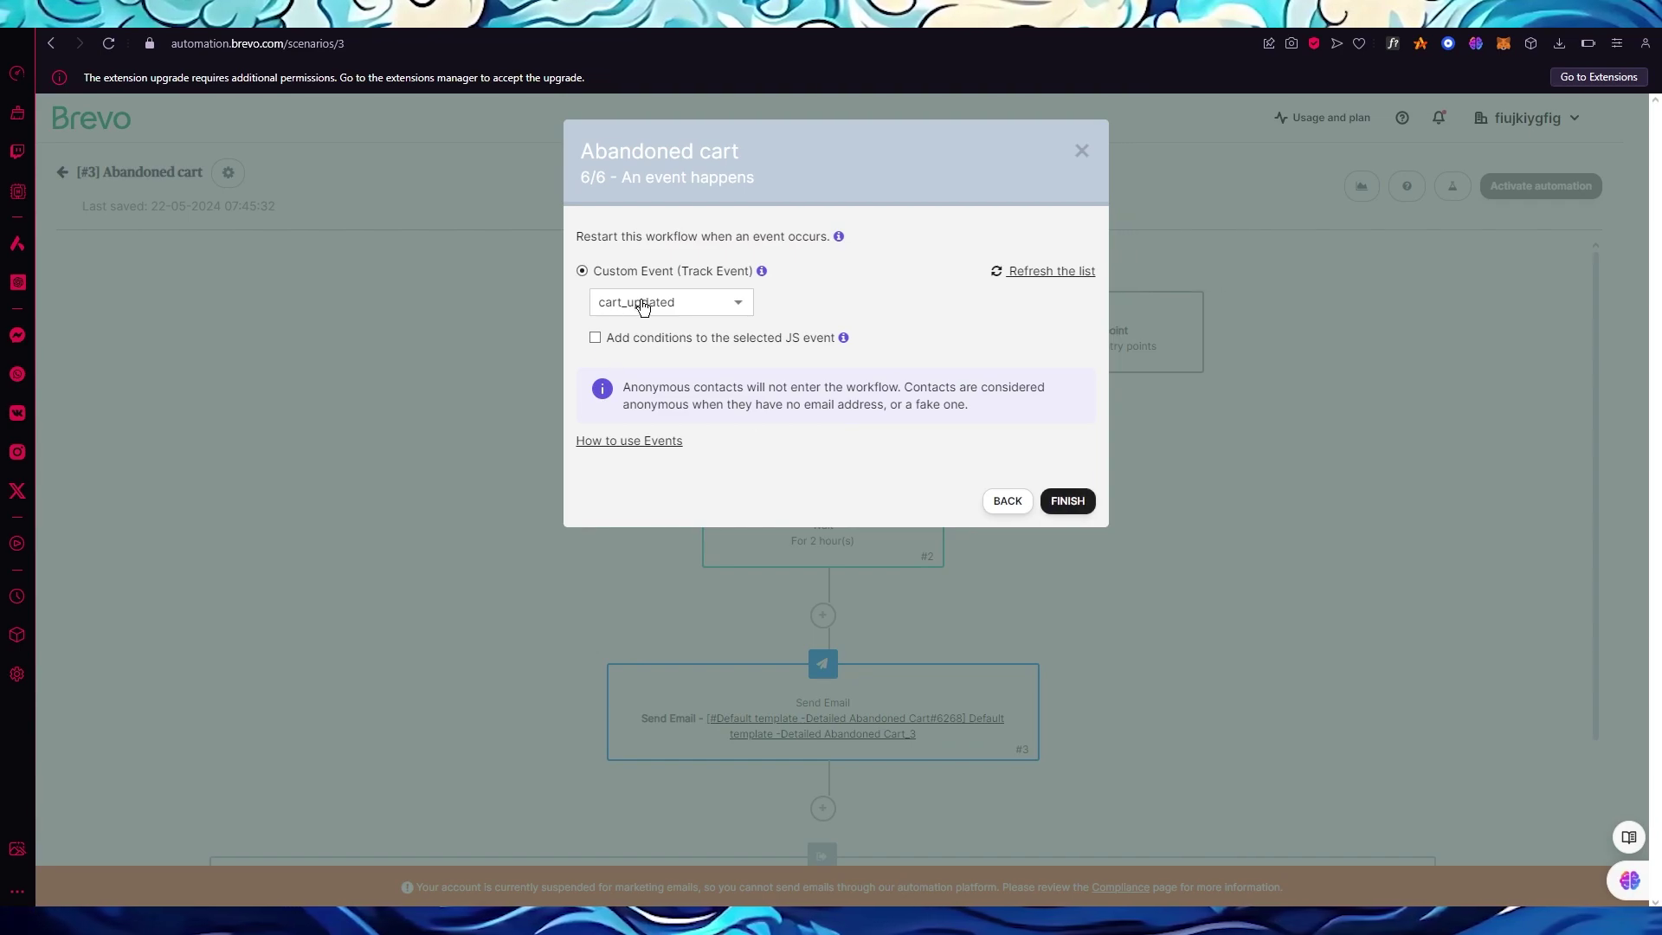
click(1073, 506)
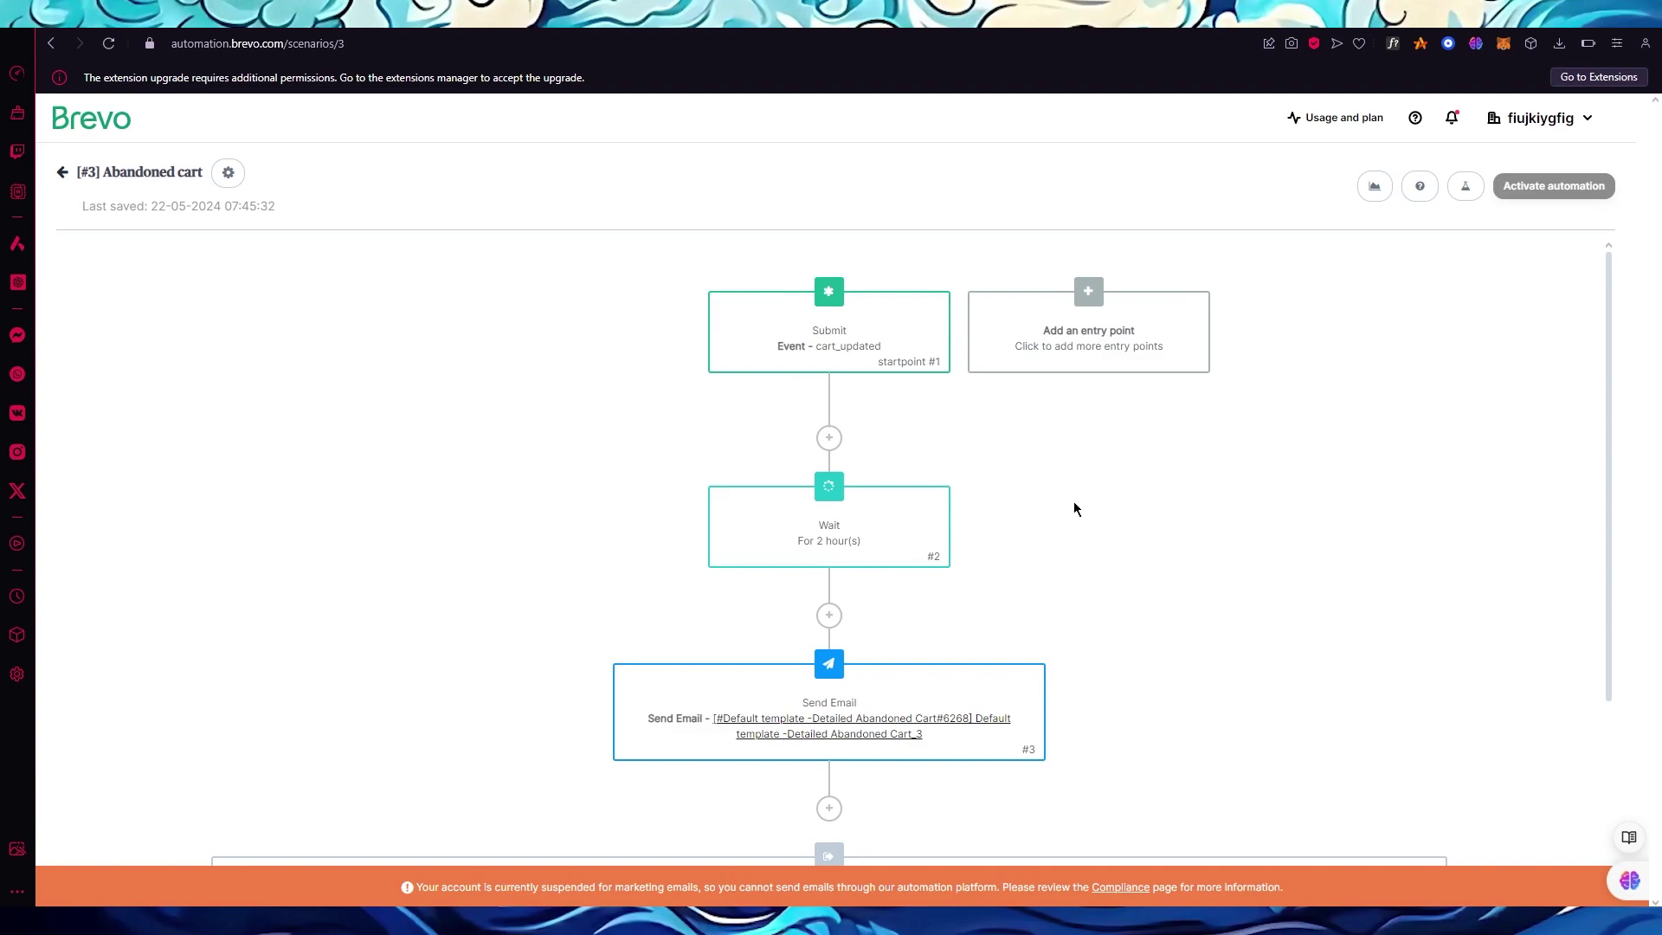
Activate the Abandoned cart automation and go back to the automations list.
scroll(1074, 502, down, 3)
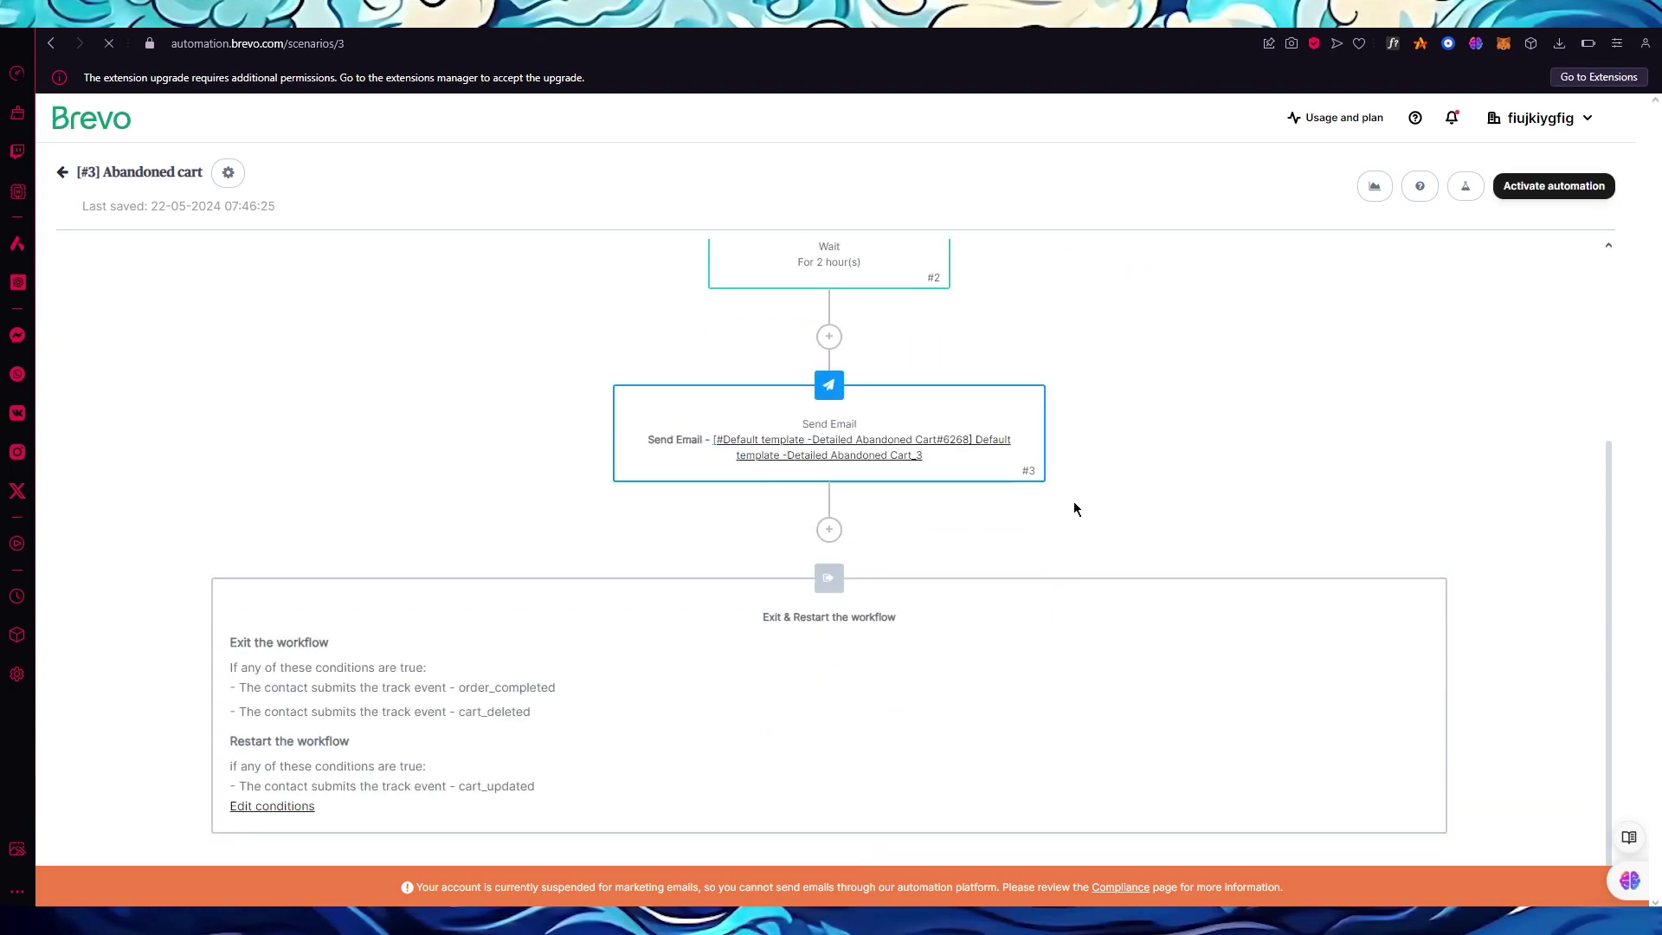
scroll(1073, 508, up, 3)
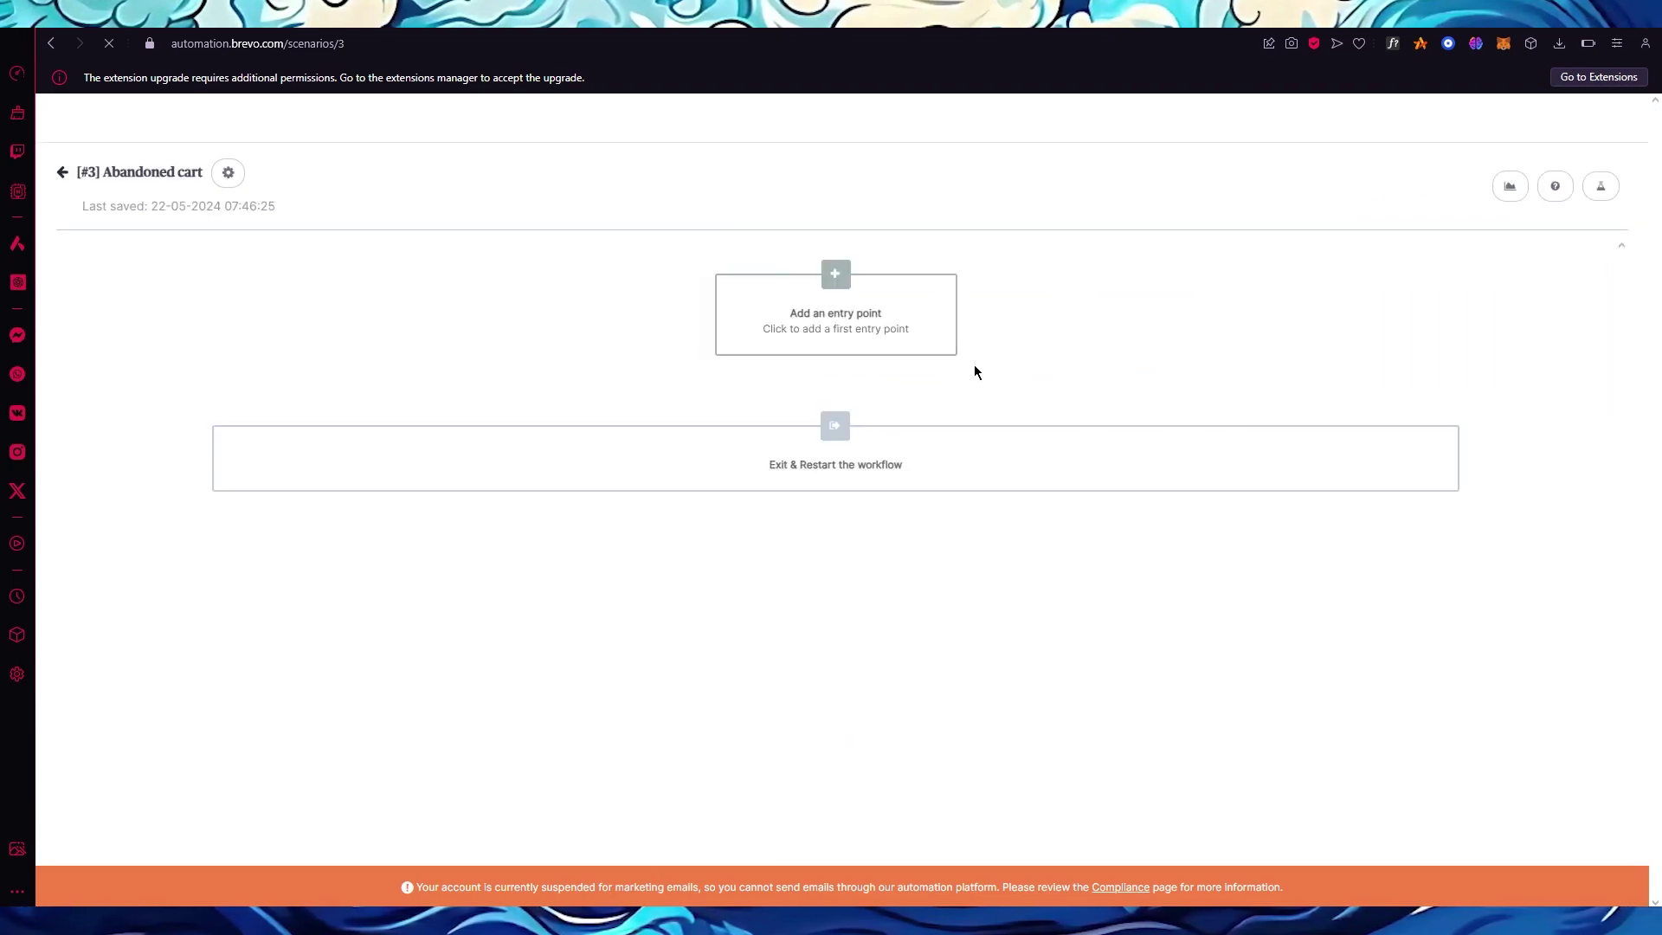
scroll(1342, 364, down, 3)
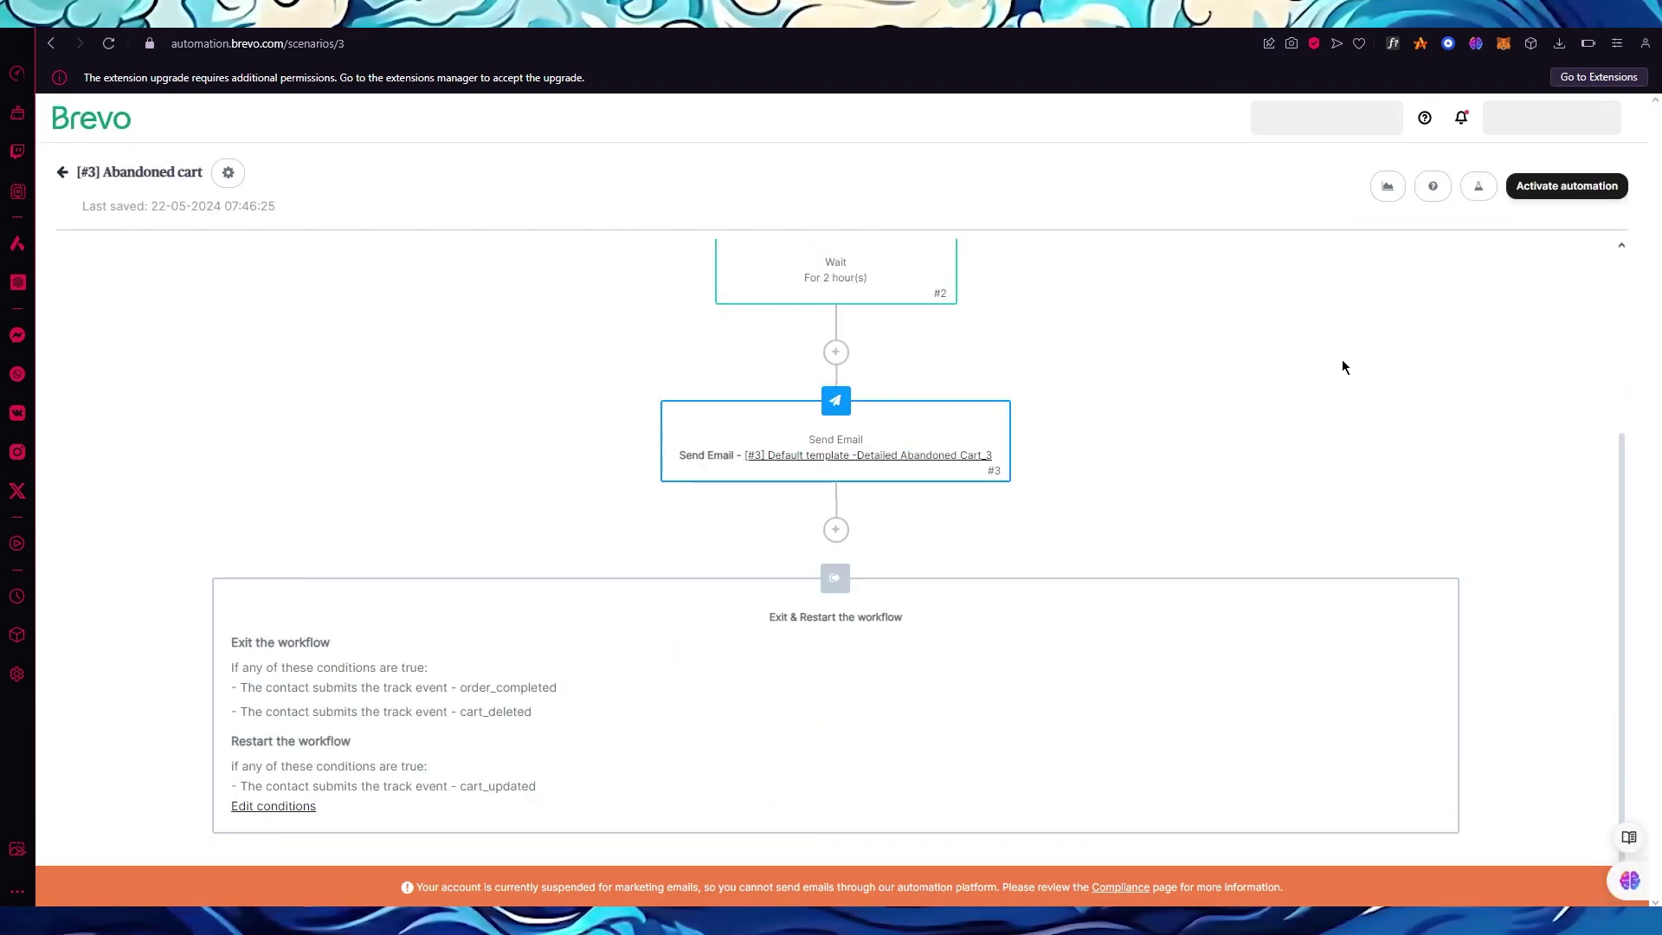
click(1571, 188)
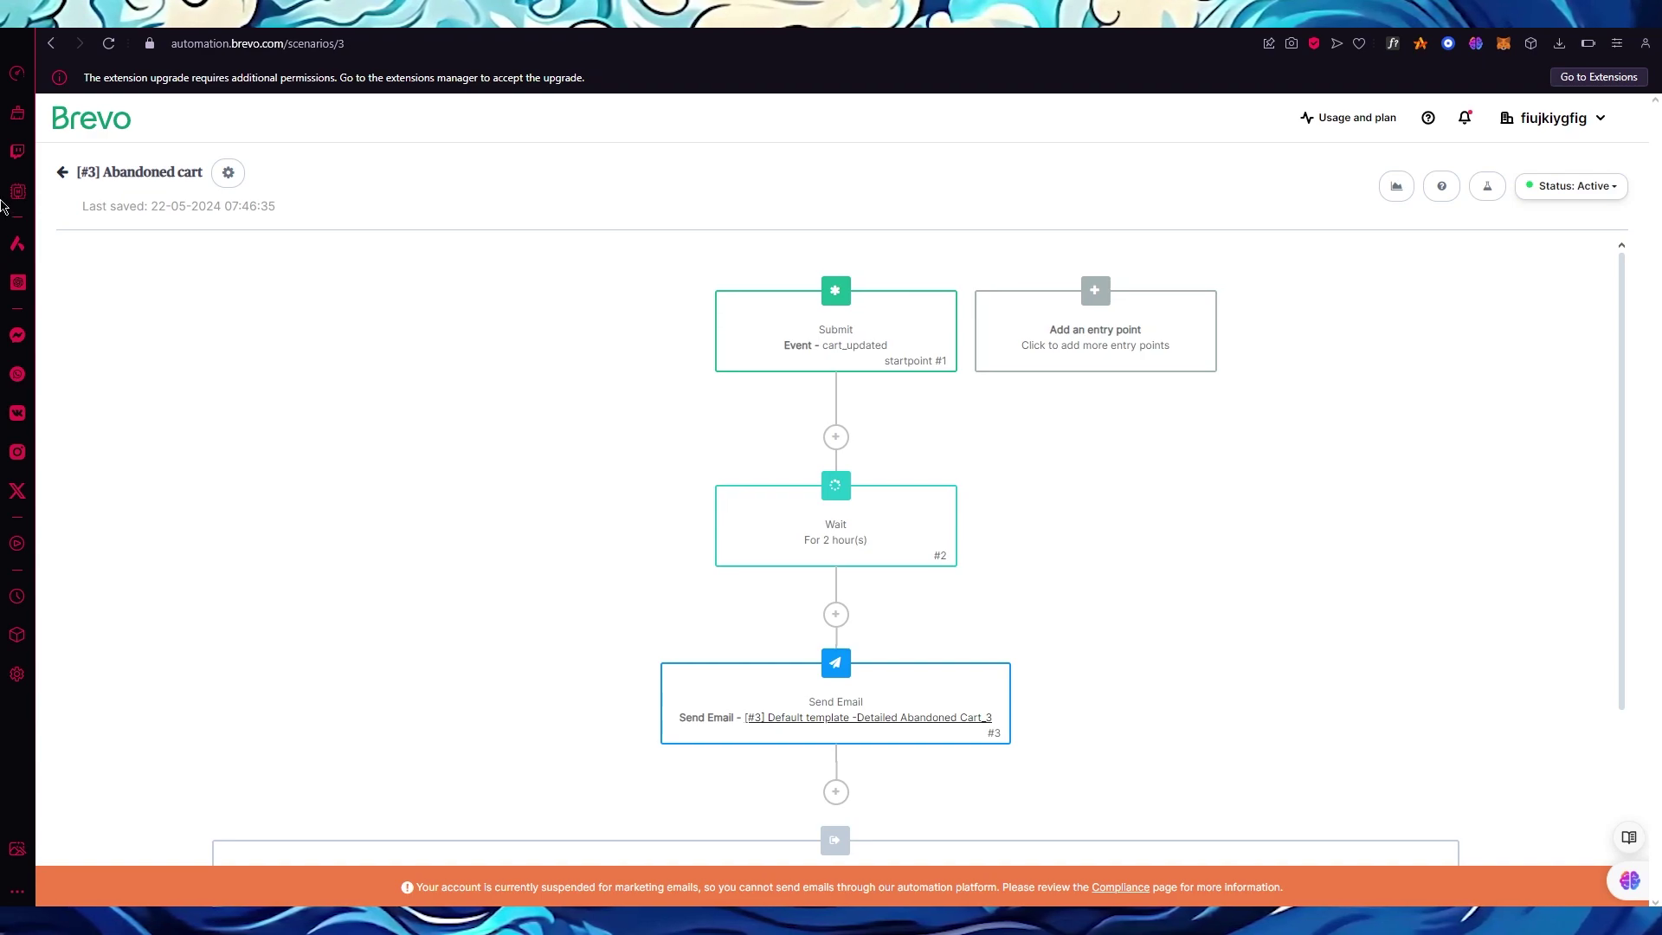
click(70, 173)
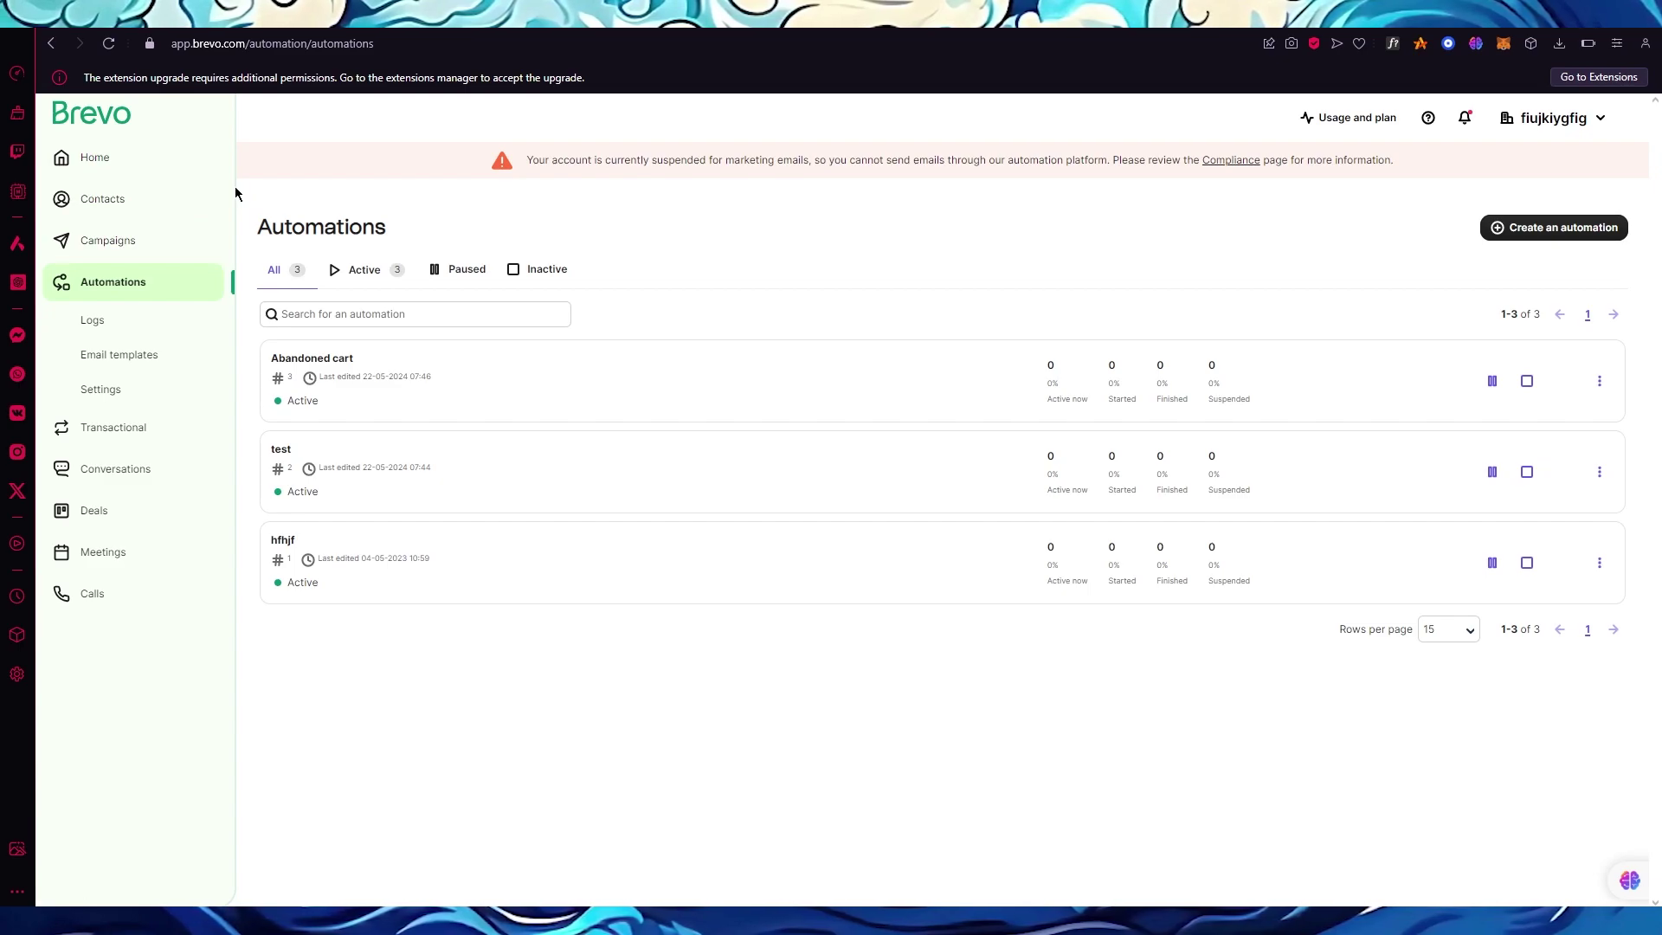
Create a Regular email campaign named 'testt' from Campaigns > Email, then return to the home dashboard.
click(146, 242)
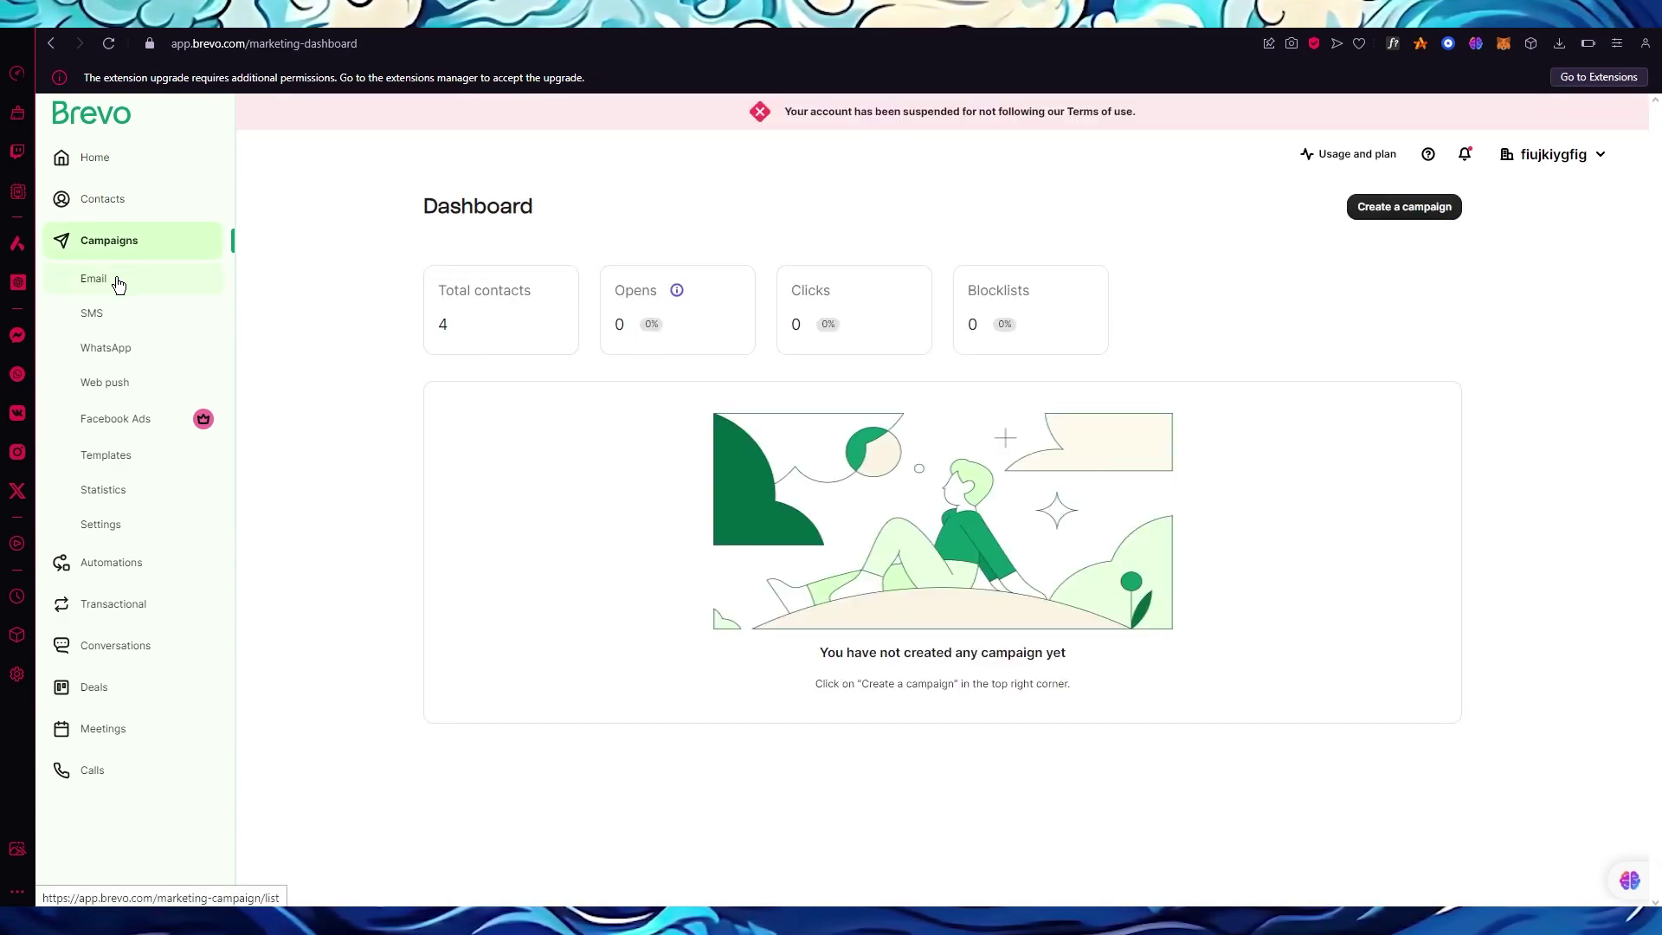
click(115, 278)
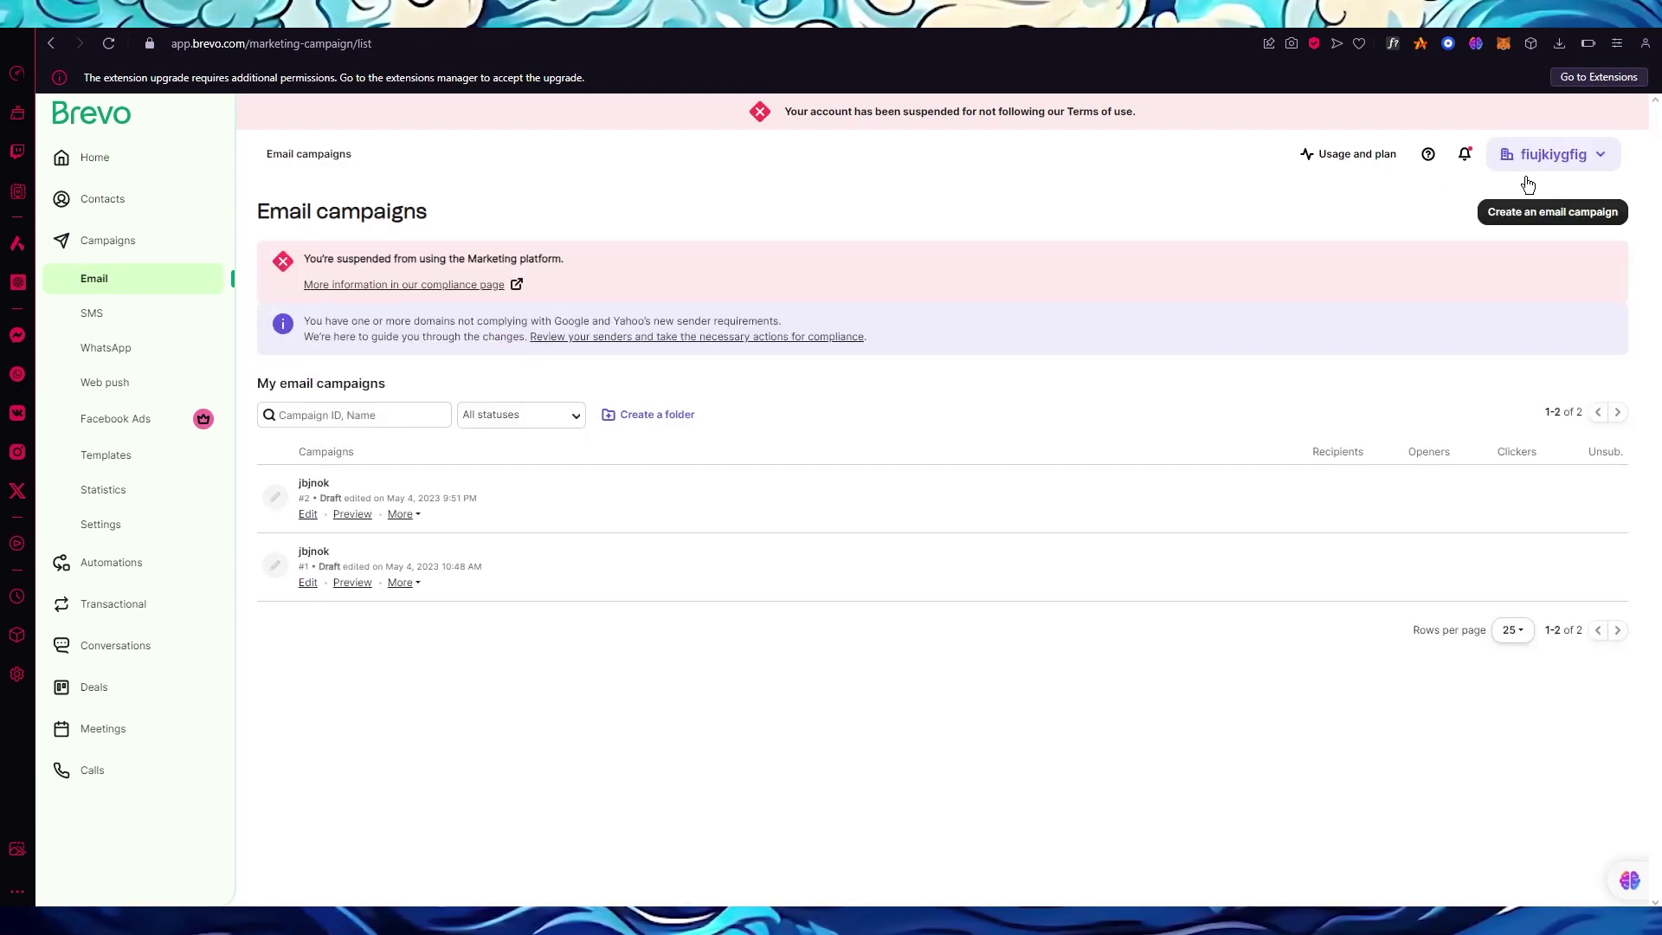
click(1540, 212)
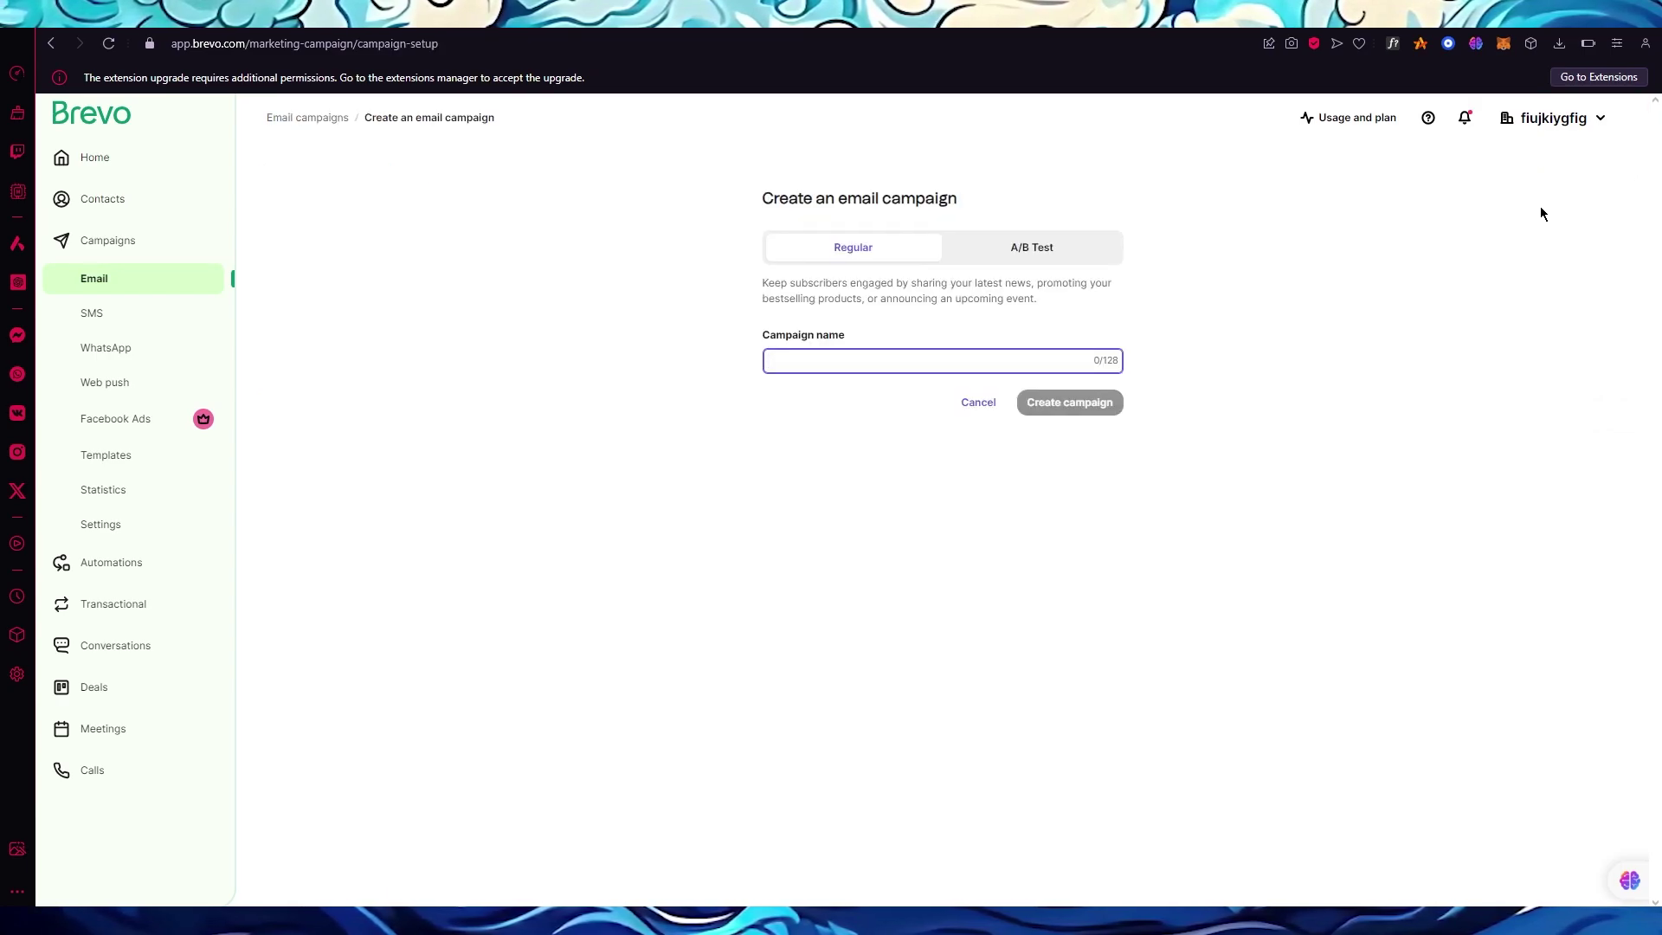
click(1007, 264)
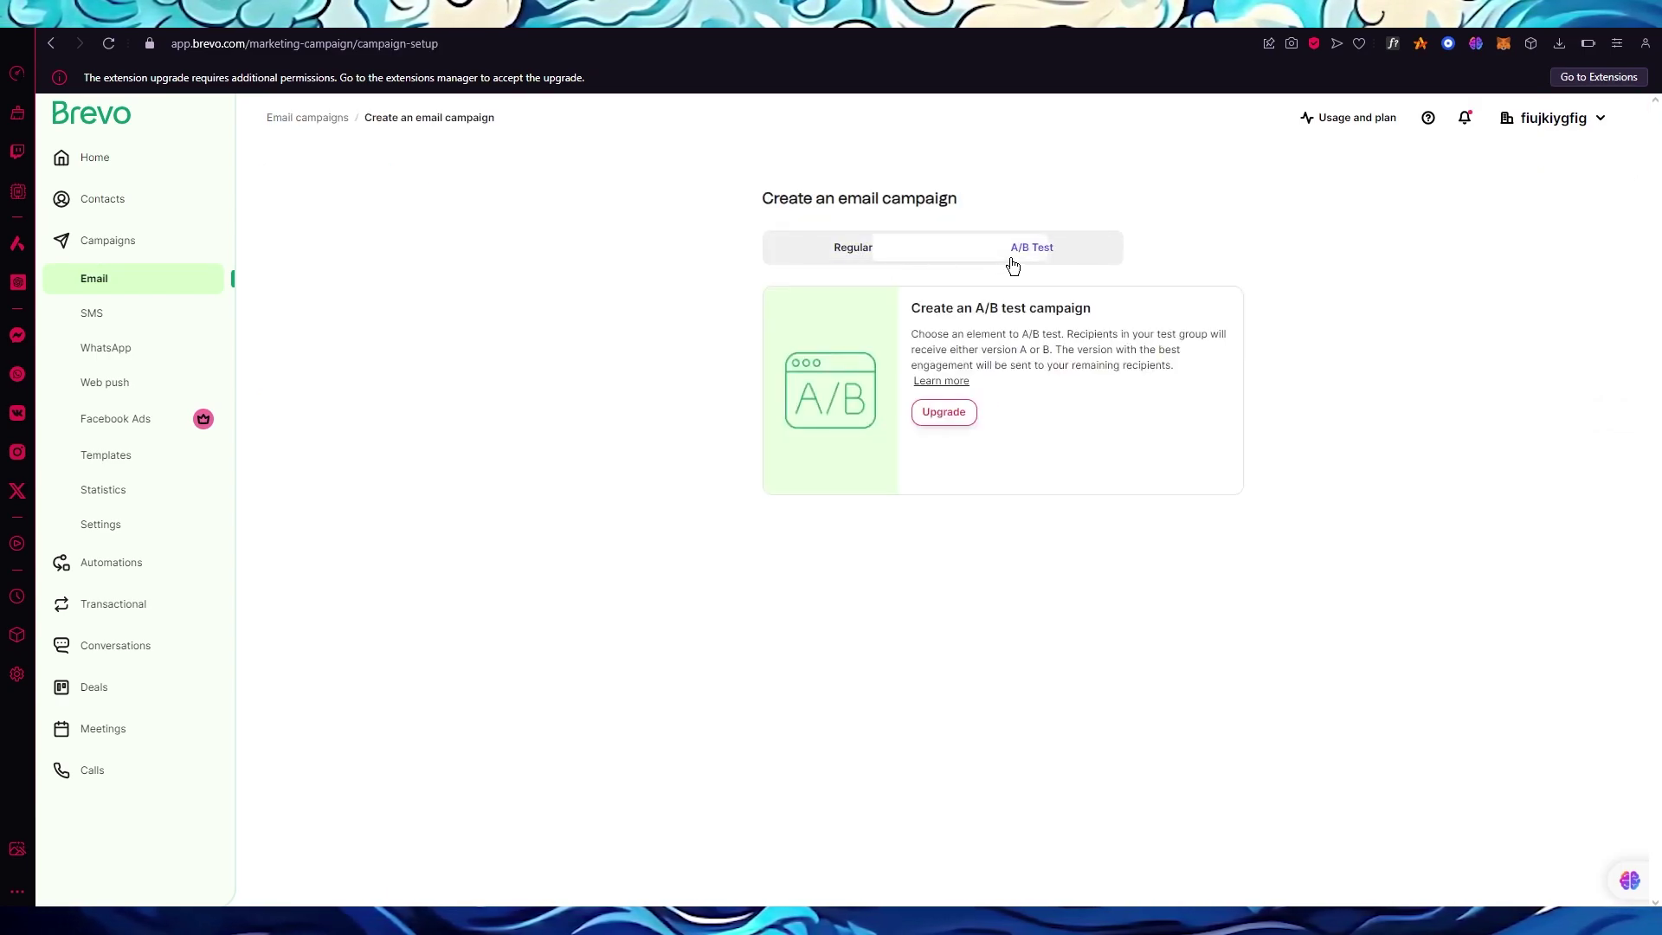
click(880, 254)
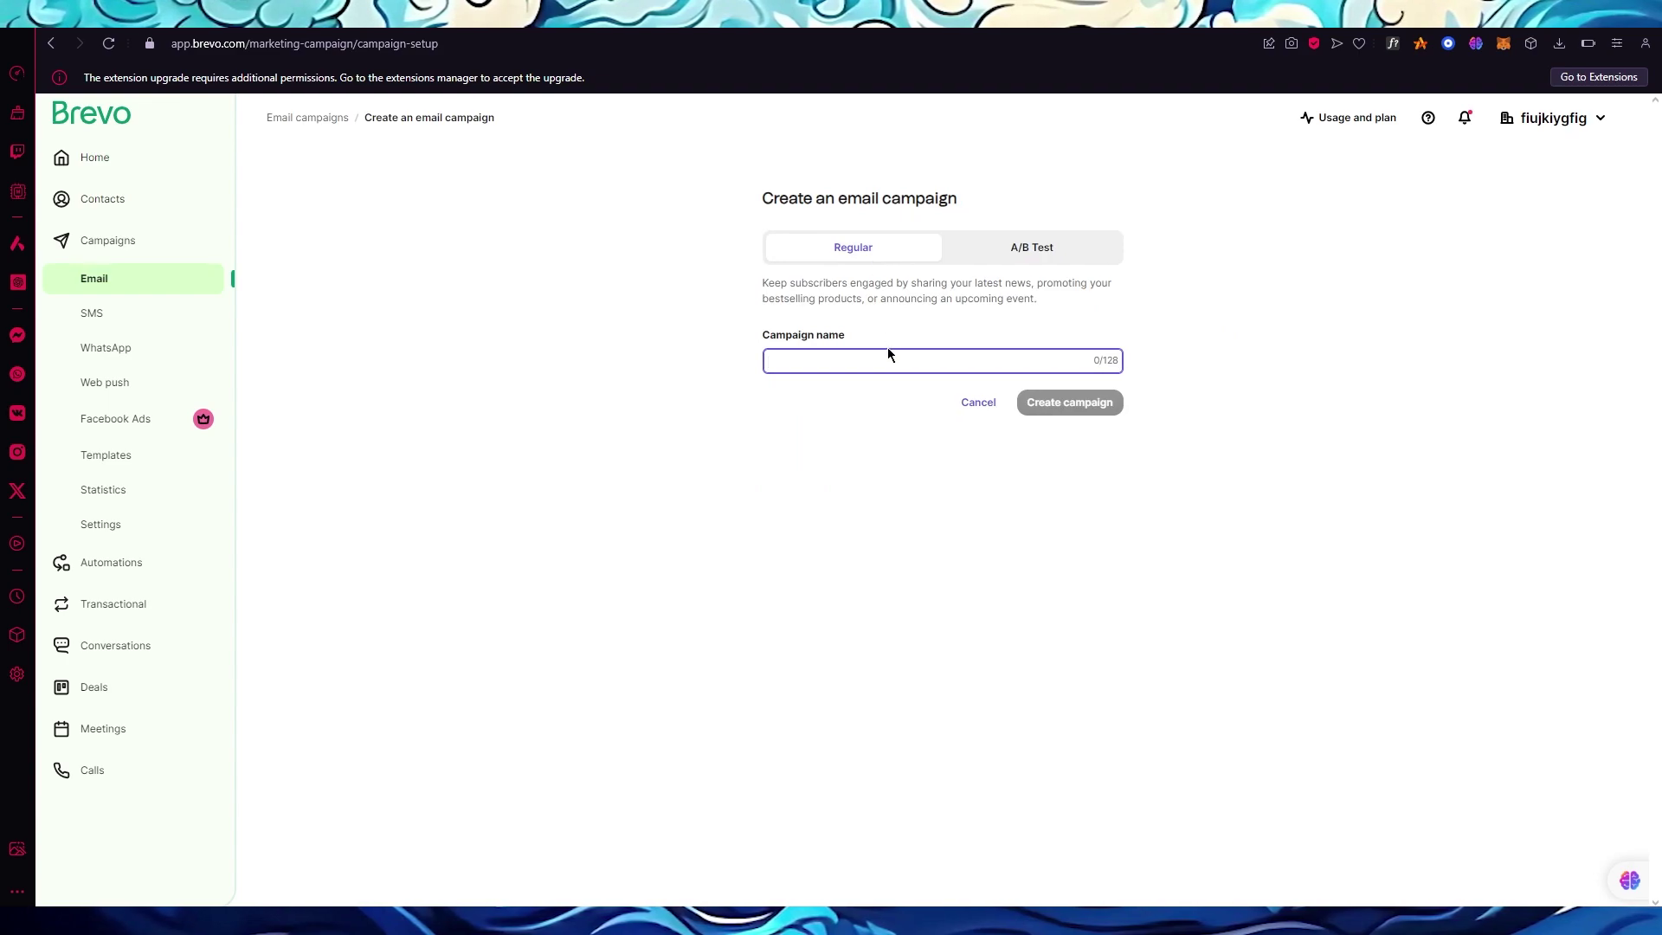
text(test)
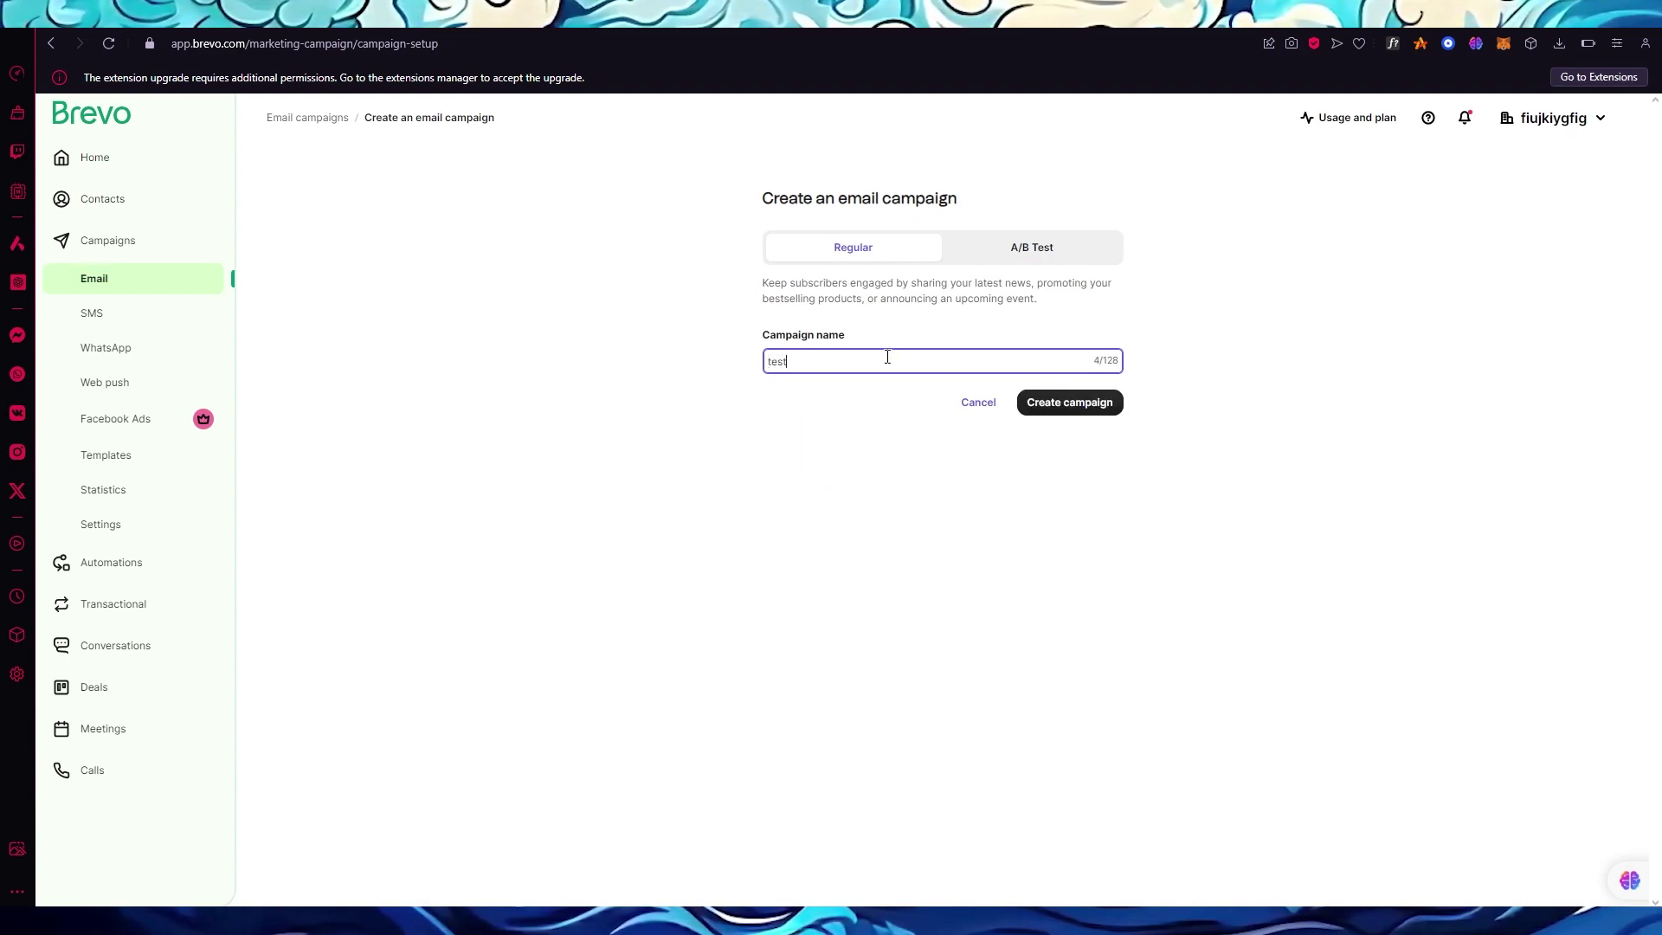
text(t)
click(1071, 403)
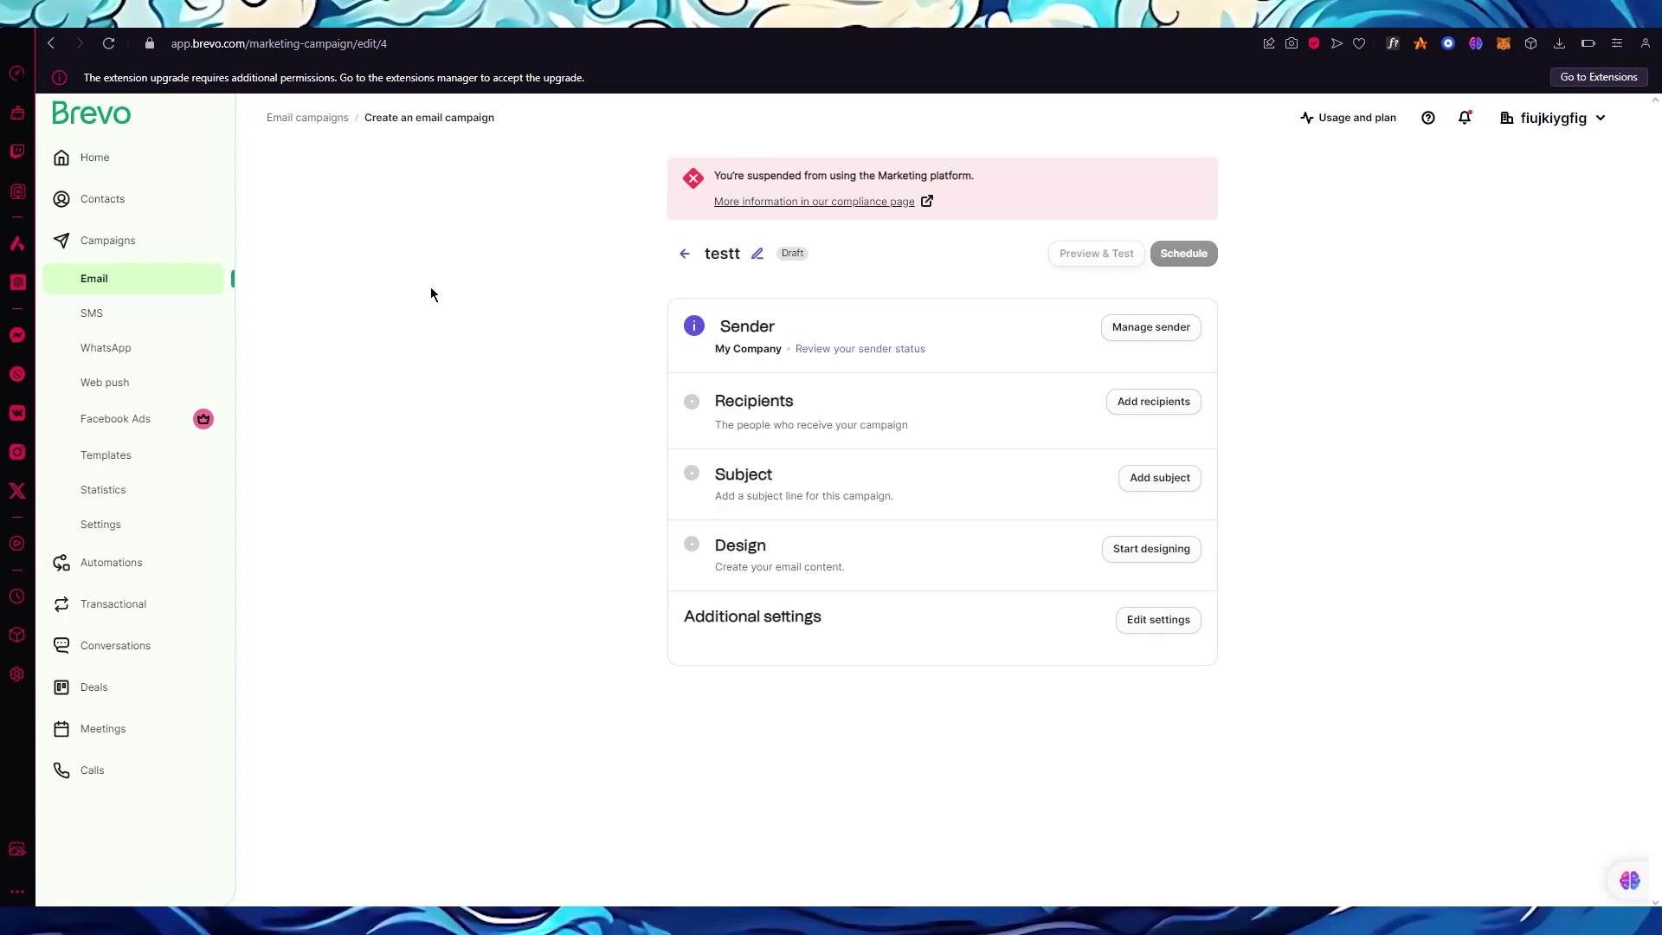
click(97, 119)
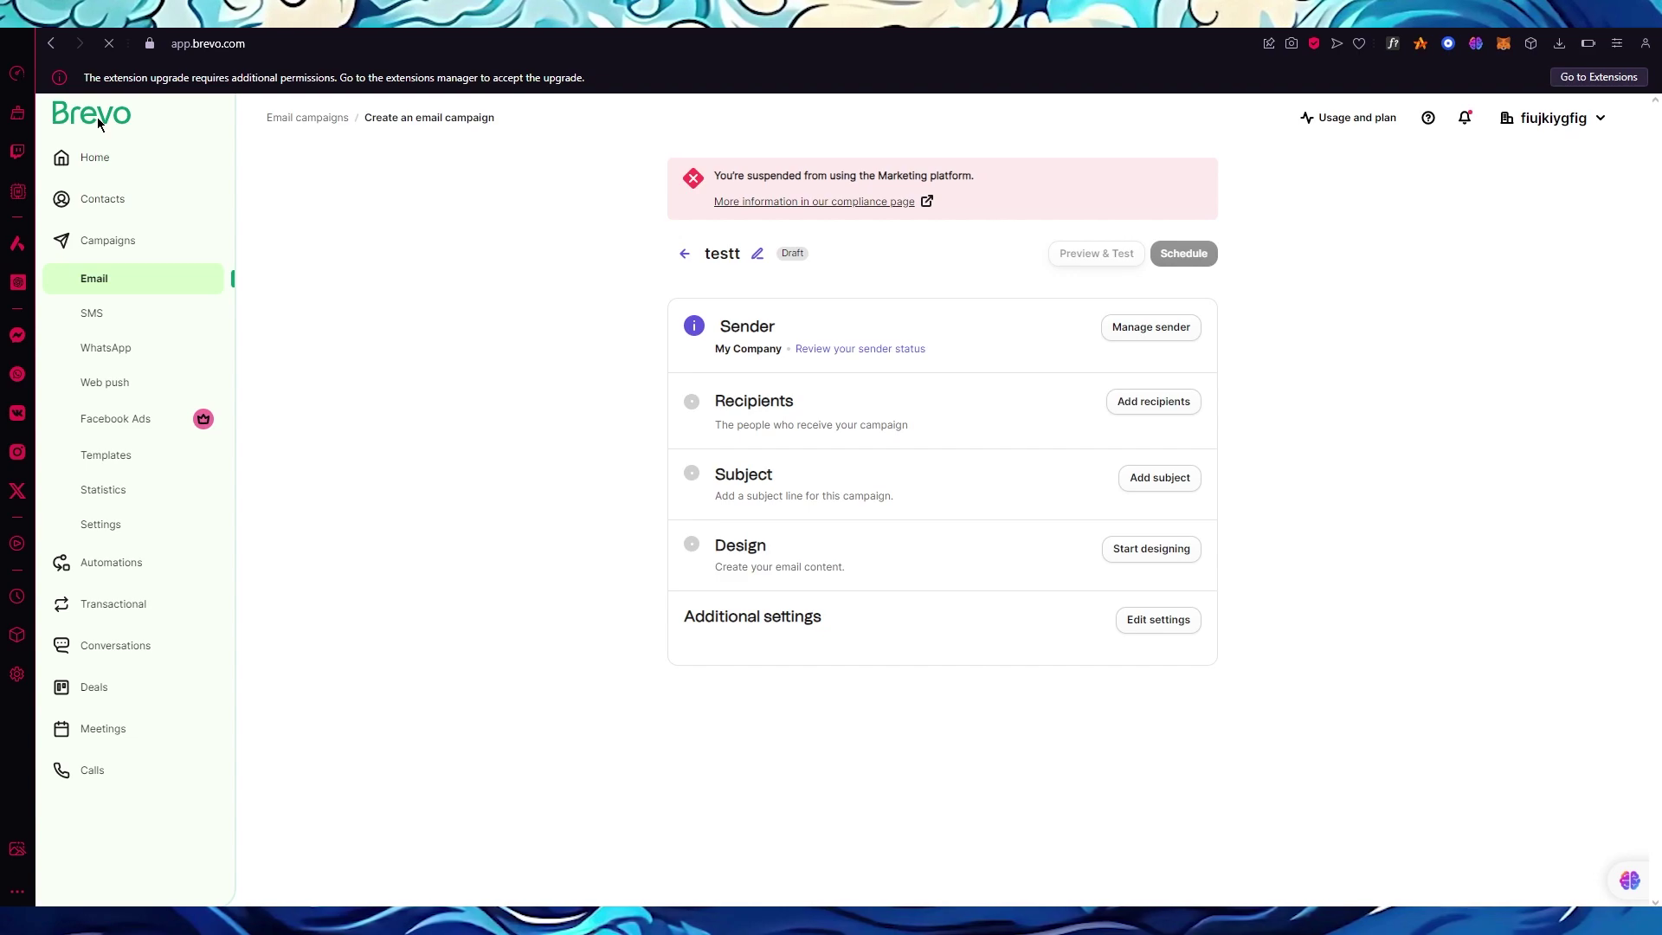